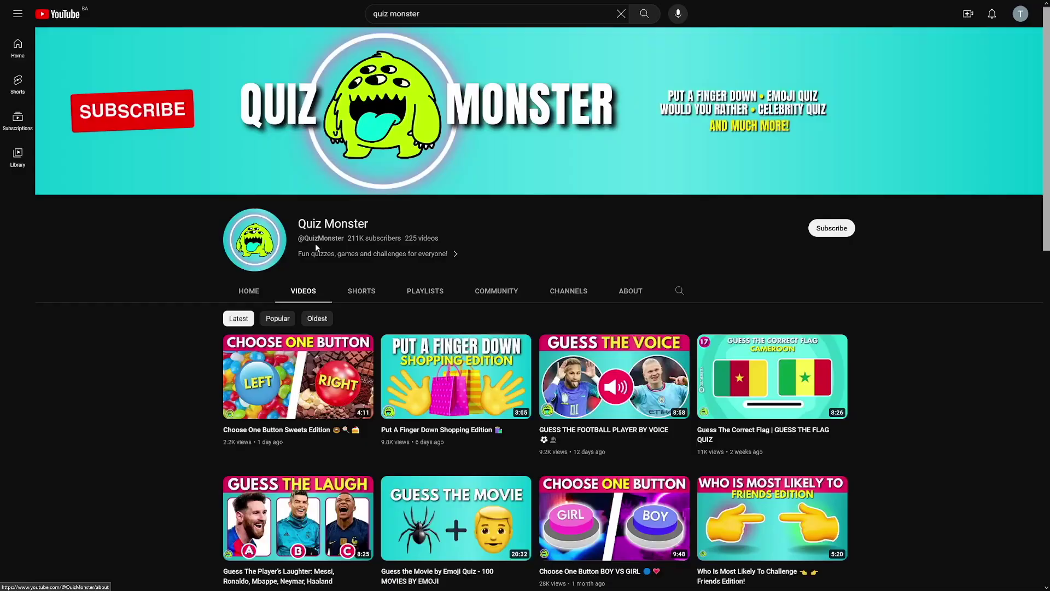
Step: Review the Quiz Monster channel and its $12.2K monthly earnings estimate
{"action": "left_click_drag", "start_coordinate": [322, 224], "coordinate": [376, 226]}
{"action": "left_click", "coordinate": [376, 226]}
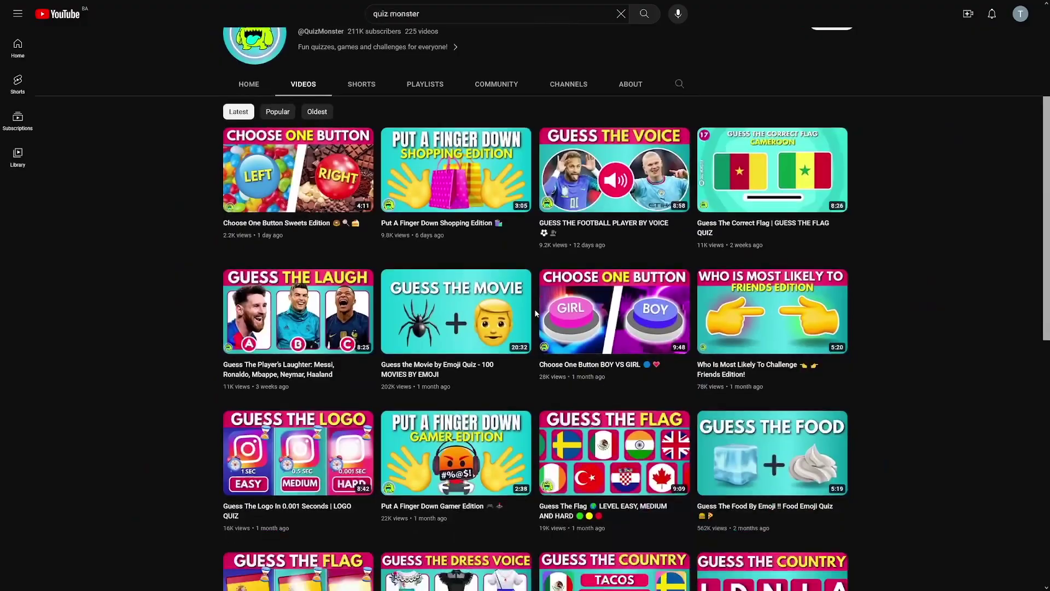
{"action": "scroll", "coordinate": [541, 306], "scroll_direction": "down", "scroll_amount": 4}
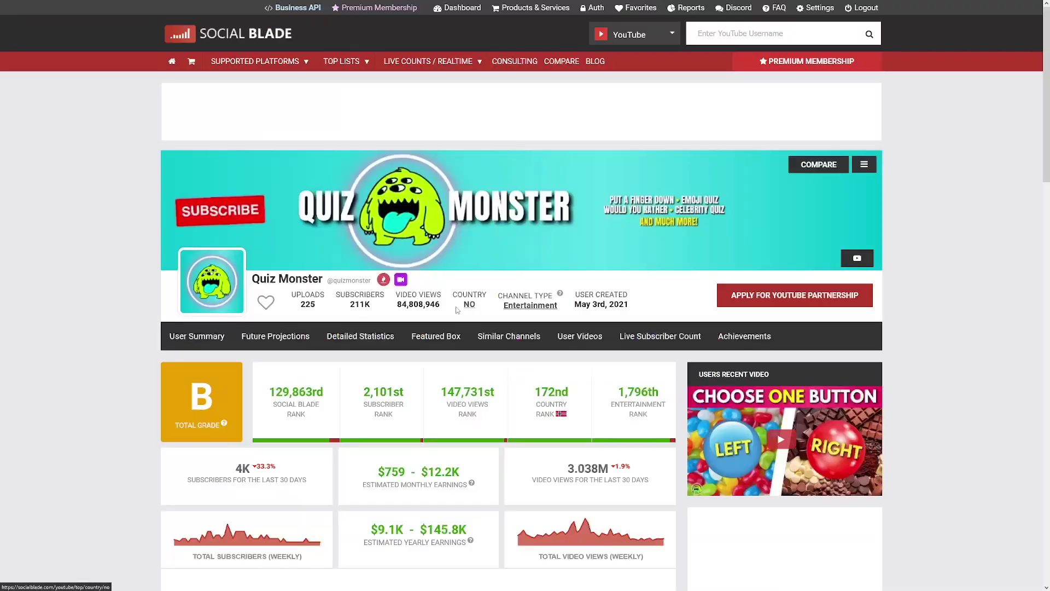
{"action": "scroll", "coordinate": [457, 310], "scroll_direction": "down", "scroll_amount": 3}
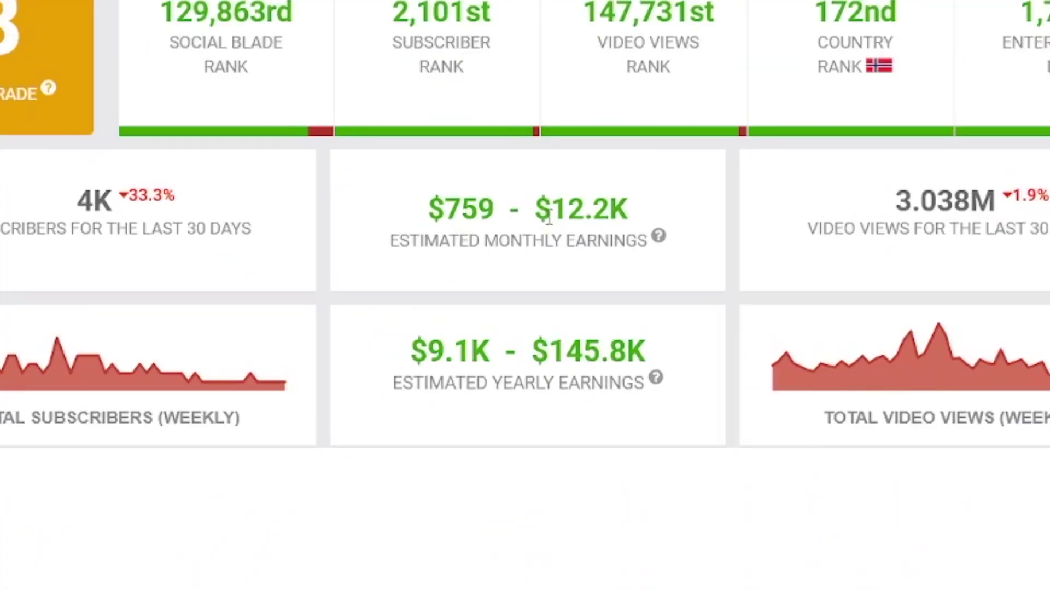
{"action": "left_click_drag", "start_coordinate": [533, 205], "coordinate": [637, 208]}
{"action": "left_click", "coordinate": [556, 171]}
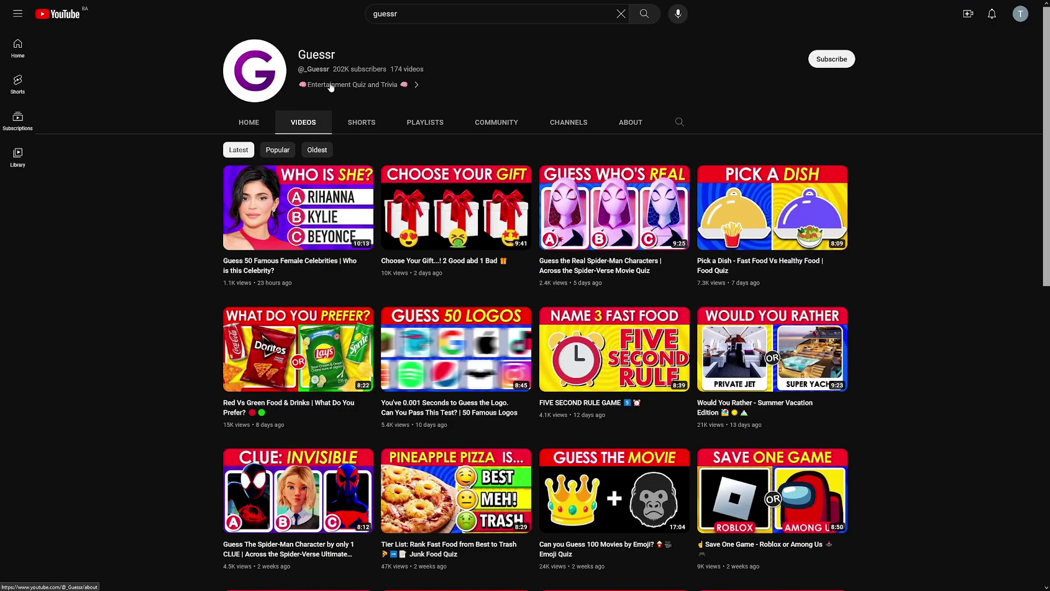
Step: Look up the Guessr channel and scroll to its Social Blade earnings estimate
{"action": "left_click_drag", "start_coordinate": [298, 55], "coordinate": [342, 61]}
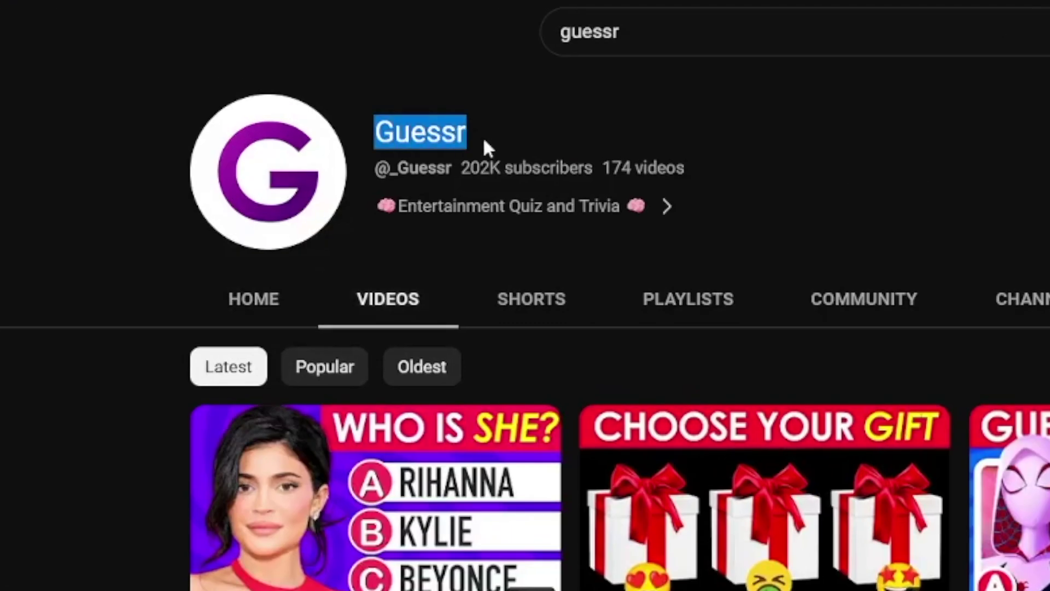
{"action": "left_click", "coordinate": [342, 60]}
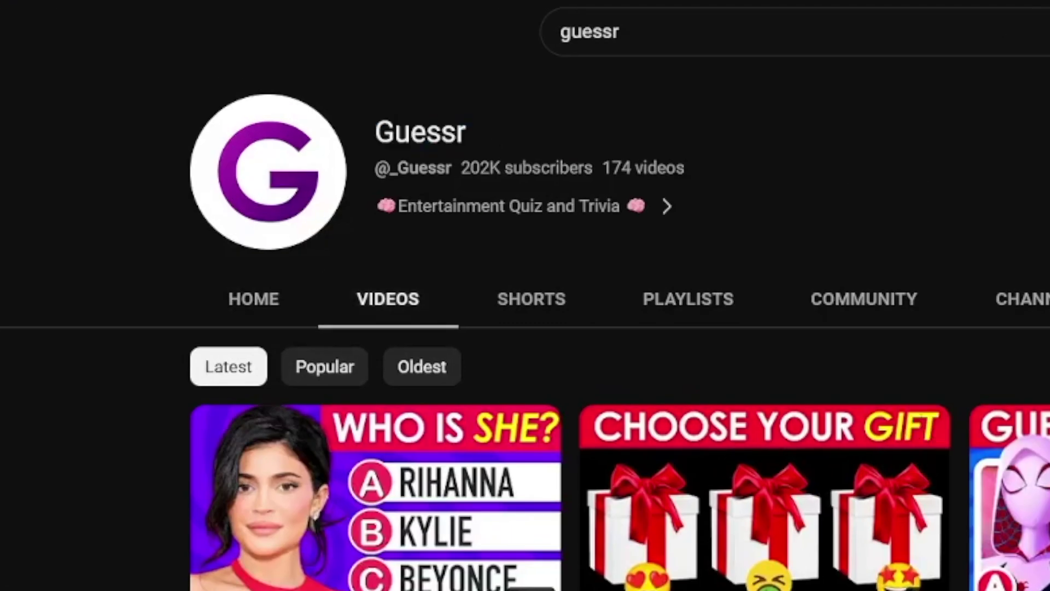
{"action": "scroll", "coordinate": [536, 296], "scroll_direction": "down", "scroll_amount": 5}
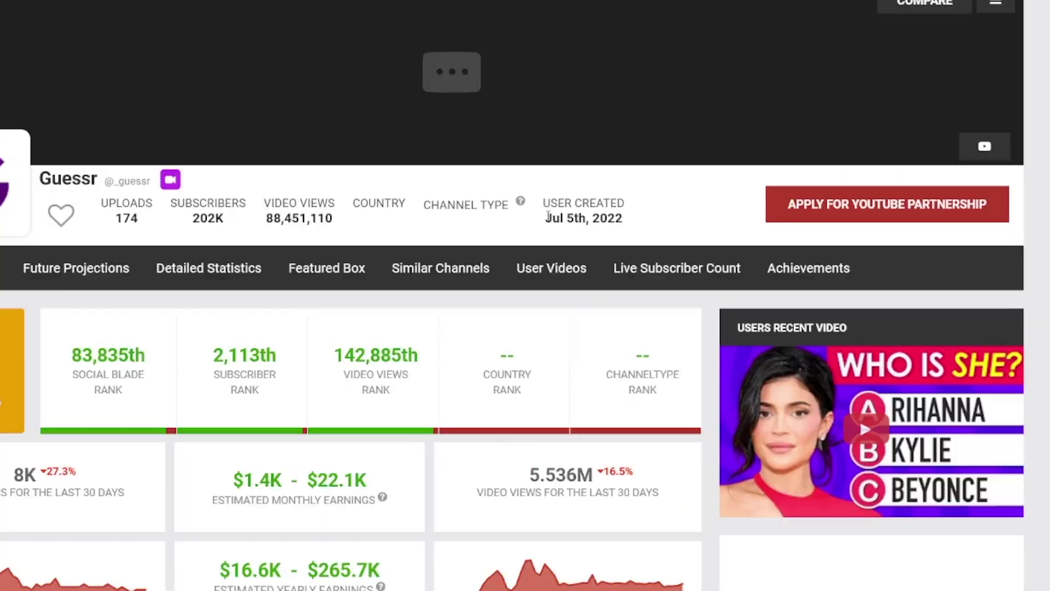
{"action": "left_click_drag", "start_coordinate": [547, 217], "coordinate": [598, 216]}
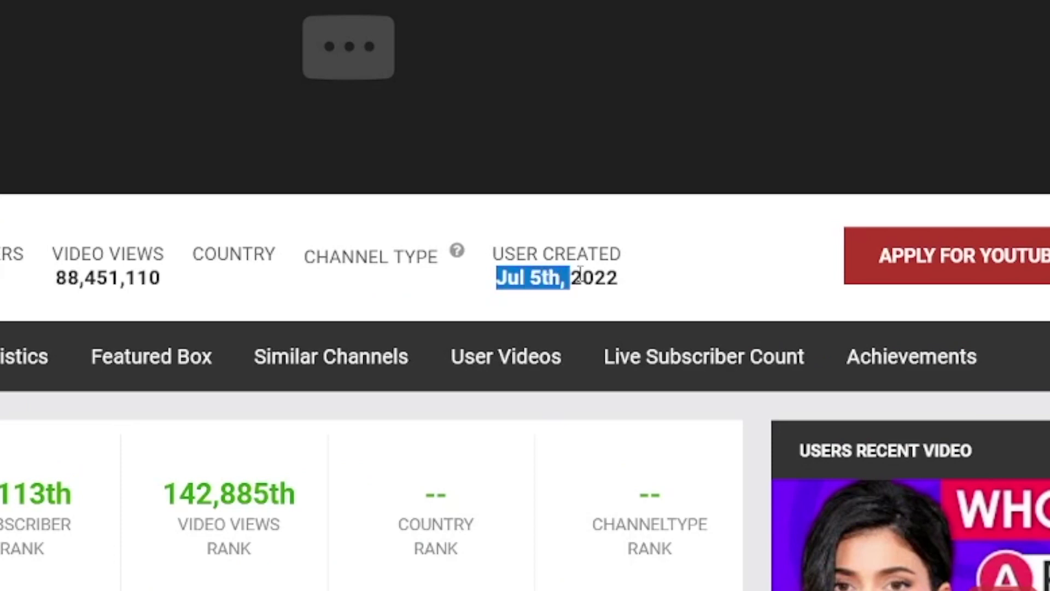
{"action": "left_click", "coordinate": [518, 286]}
{"action": "left_click_drag", "start_coordinate": [518, 286], "coordinate": [549, 277]}
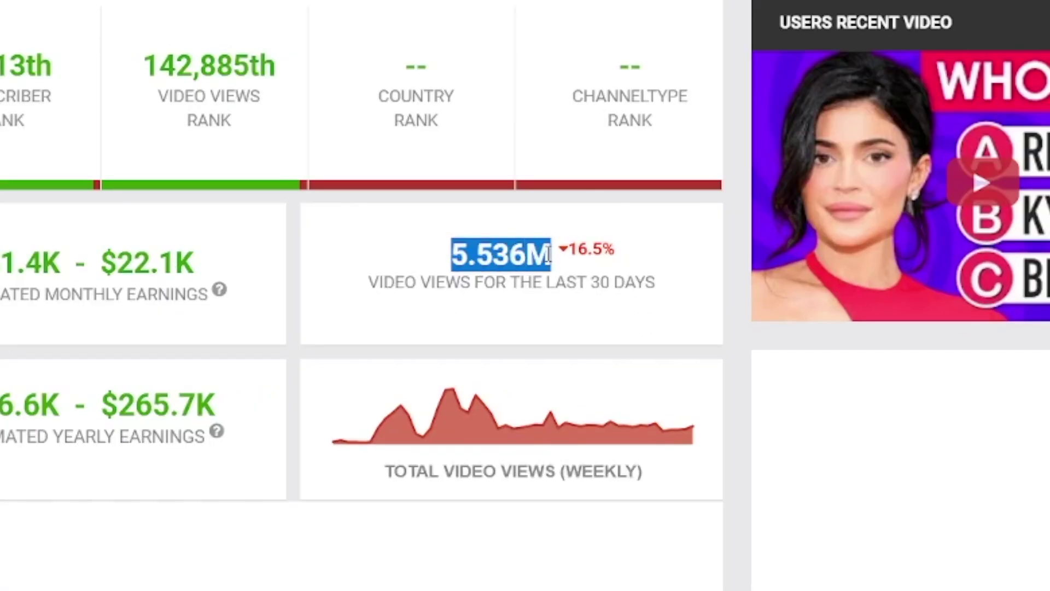
{"action": "left_click", "coordinate": [607, 345]}
{"action": "left_click_drag", "start_coordinate": [563, 283], "coordinate": [654, 282]}
Step: Compare Quiz Monster's stats, noting its 3.038M monthly video views
{"action": "scroll", "coordinate": [624, 276], "scroll_direction": "up", "scroll_amount": 3}
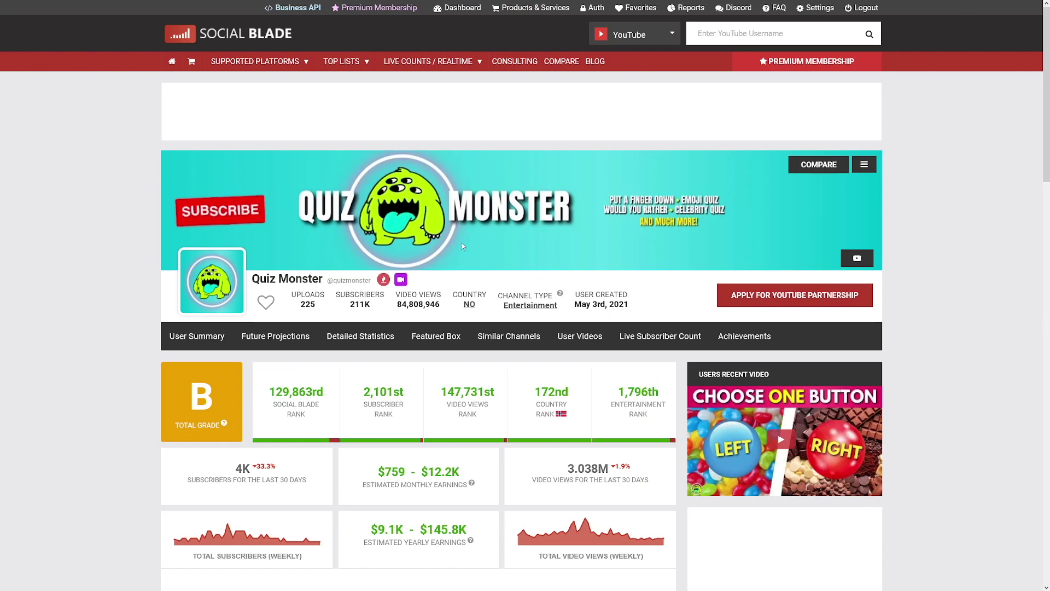
{"action": "scroll", "coordinate": [460, 243], "scroll_direction": "down", "scroll_amount": 2}
{"action": "scroll", "coordinate": [461, 243], "scroll_direction": "down", "scroll_amount": 1}
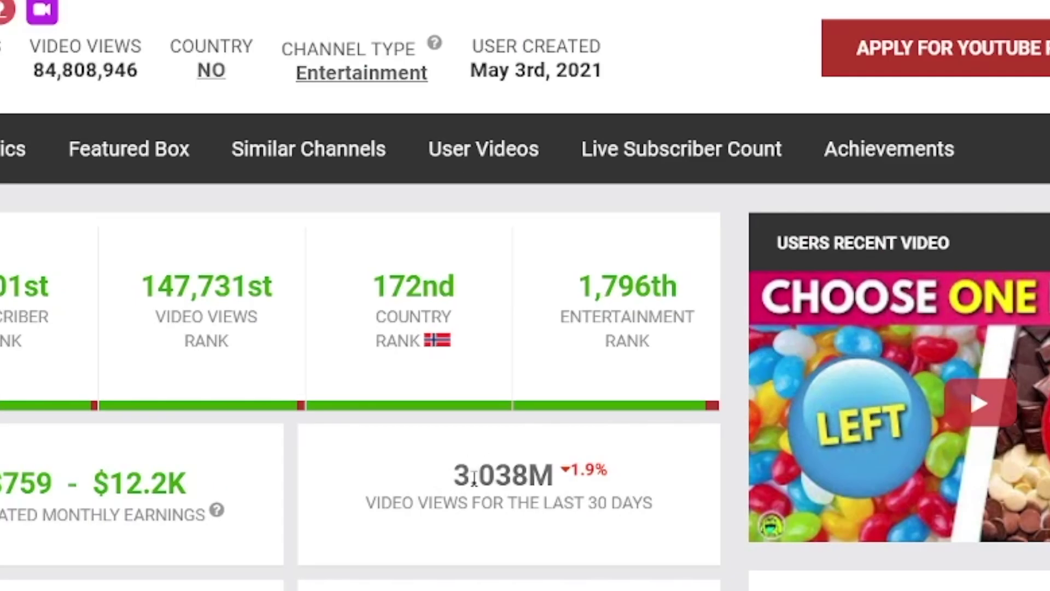
{"action": "left_click_drag", "start_coordinate": [568, 345], "coordinate": [610, 346]}
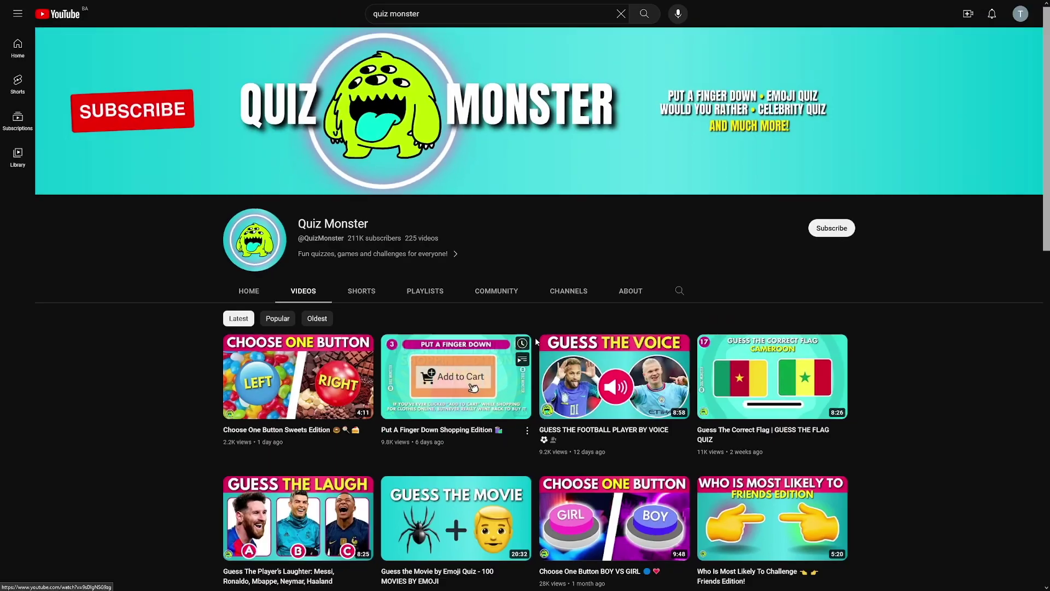
{"action": "scroll", "coordinate": [503, 298], "scroll_direction": "down", "scroll_amount": 3}
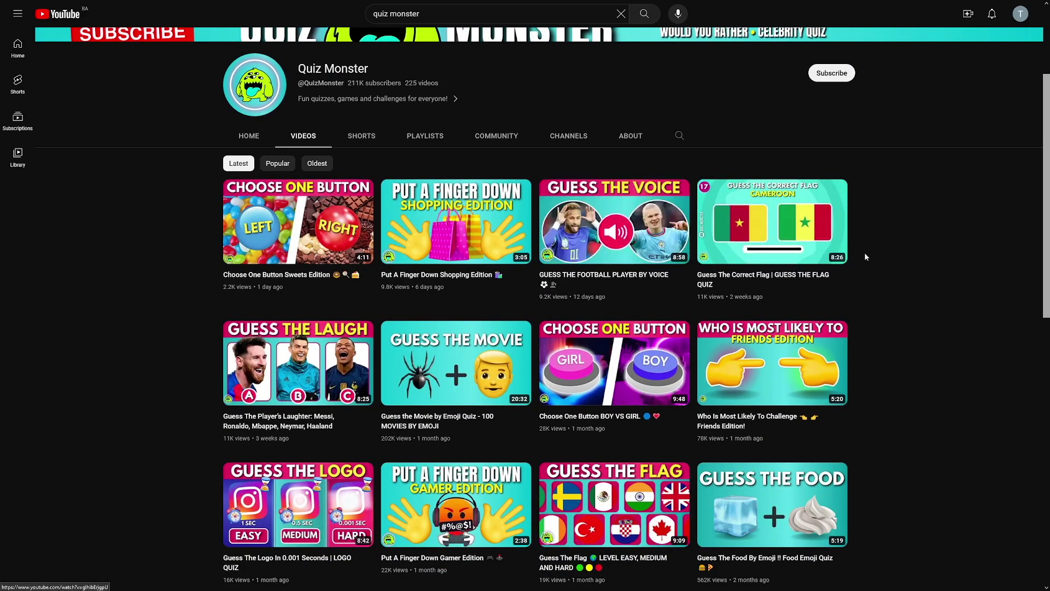
{"action": "scroll", "coordinate": [863, 268], "scroll_direction": "down", "scroll_amount": 4}
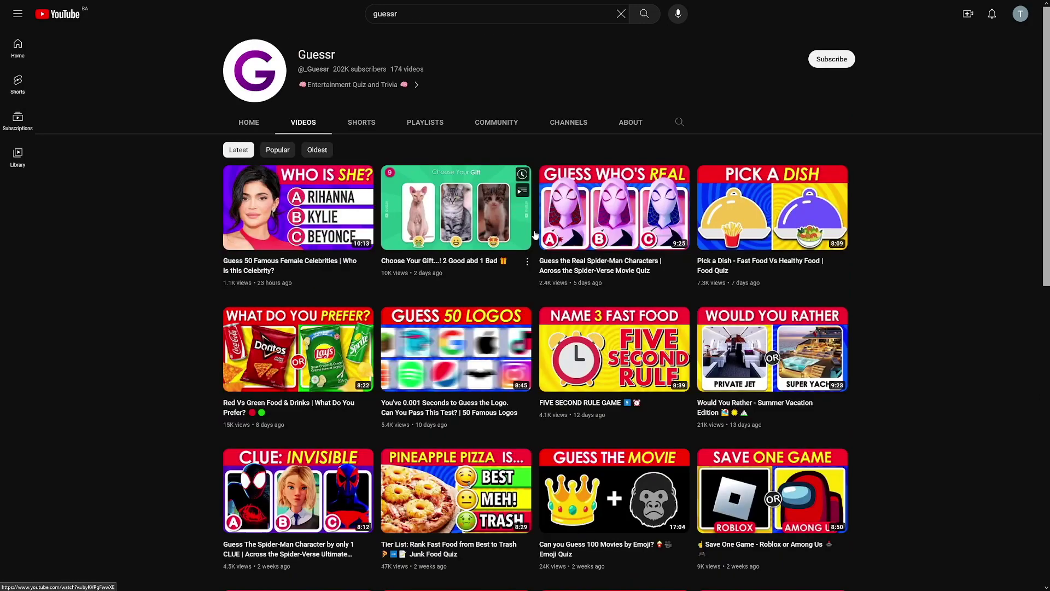
{"action": "scroll", "coordinate": [533, 288], "scroll_direction": "down", "scroll_amount": 2}
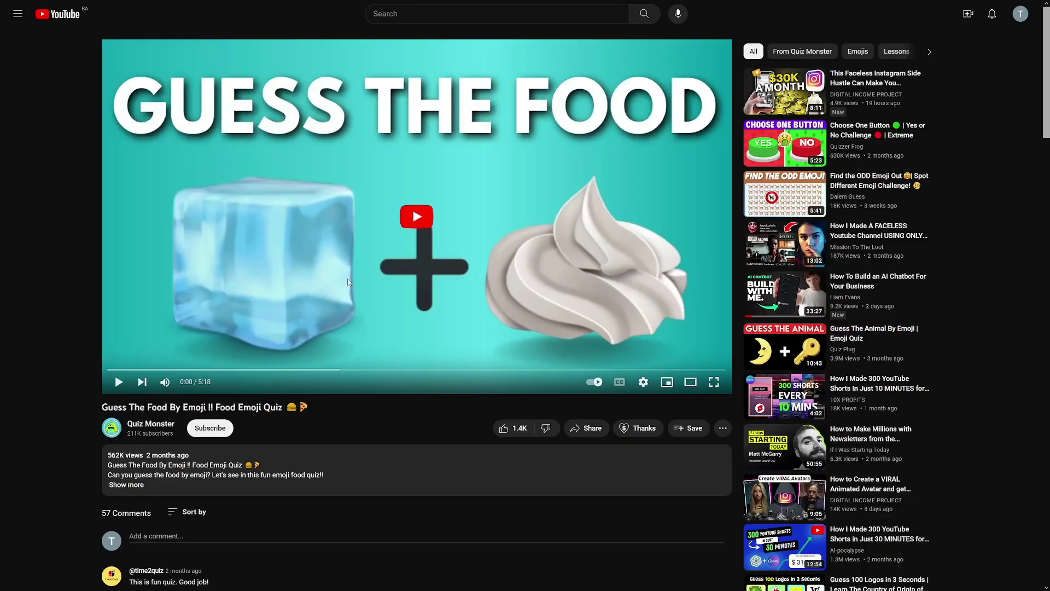
{"action": "scroll", "coordinate": [348, 282], "scroll_direction": "down", "scroll_amount": 10}
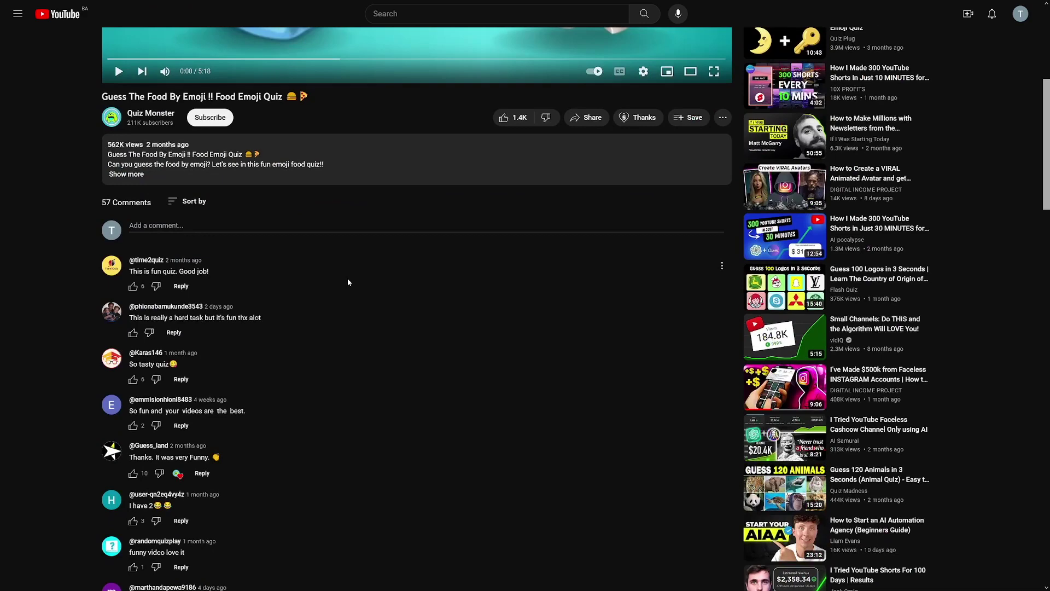
{"action": "scroll", "coordinate": [347, 281], "scroll_direction": "down", "scroll_amount": 7}
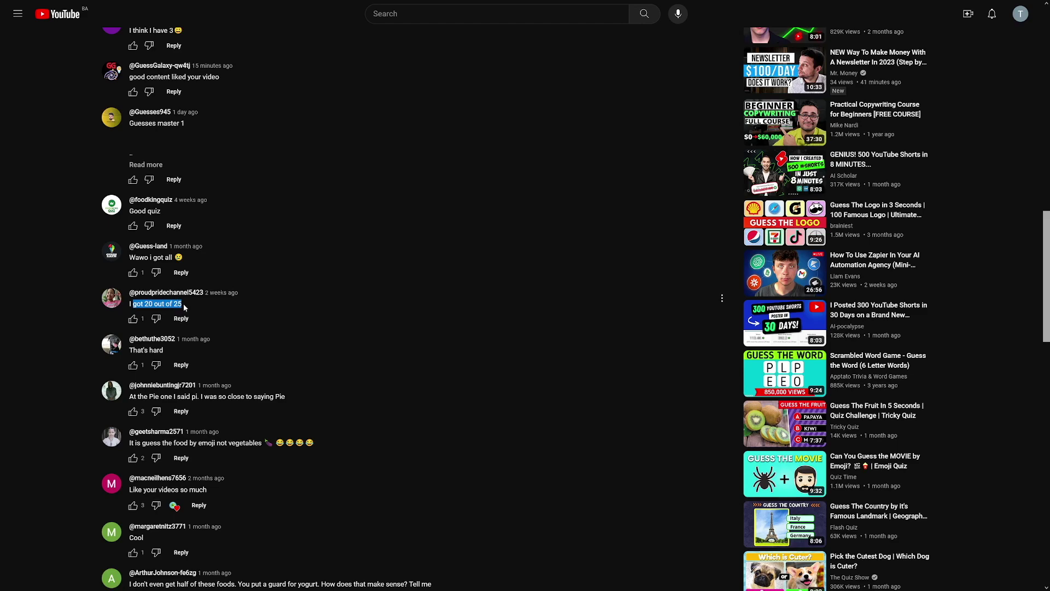
{"action": "scroll", "coordinate": [293, 301], "scroll_direction": "down", "scroll_amount": 3}
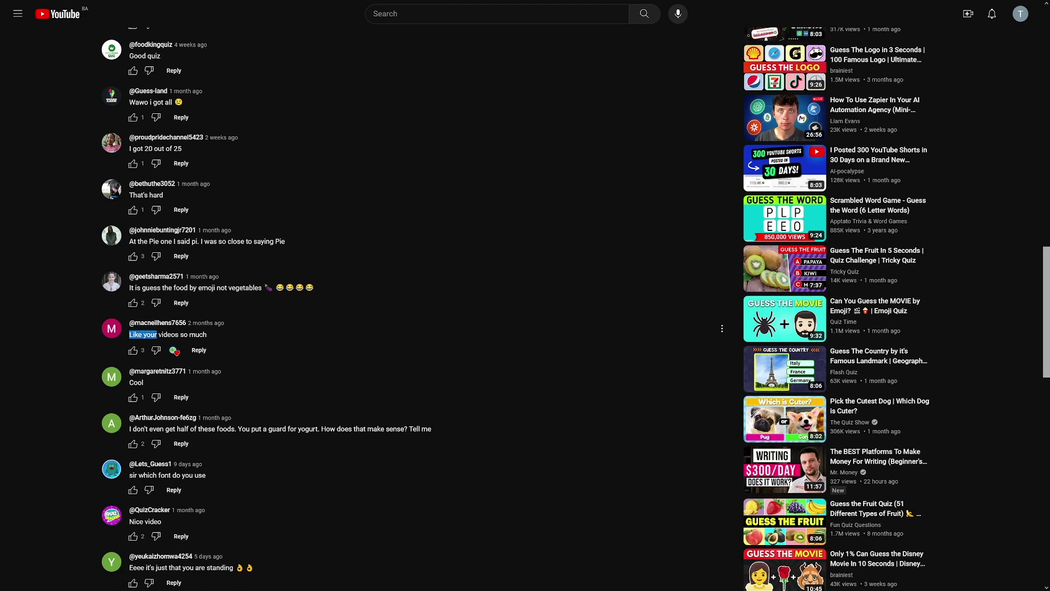
{"action": "key", "text": "Home"}
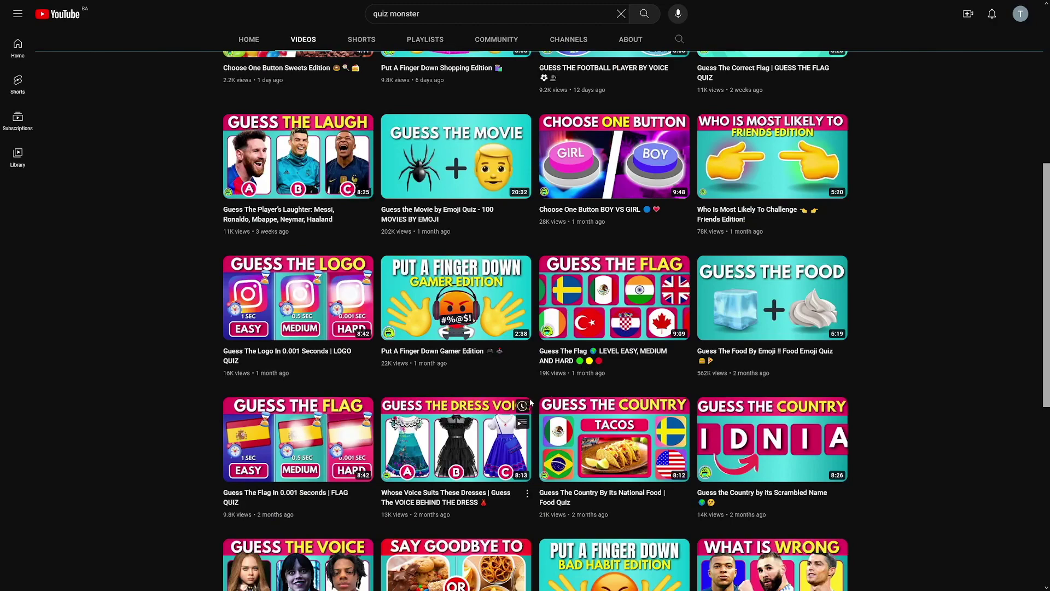
Step: Scroll through Quiz Monster's latest uploads on the Videos tab
{"action": "scroll", "coordinate": [530, 403], "scroll_direction": "up", "scroll_amount": 7}
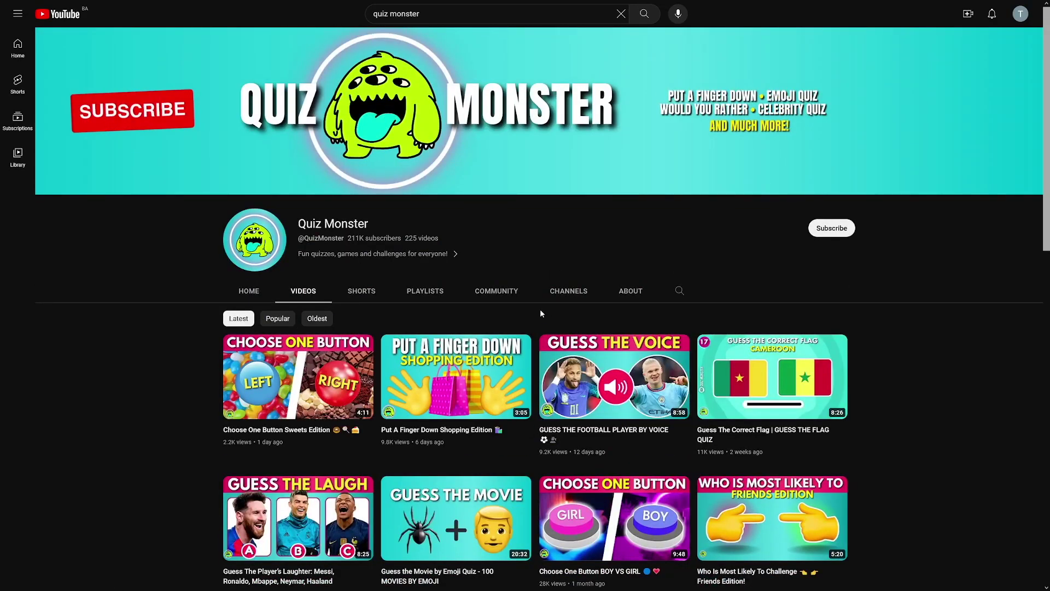
{"action": "scroll", "coordinate": [539, 308], "scroll_direction": "down", "scroll_amount": 5}
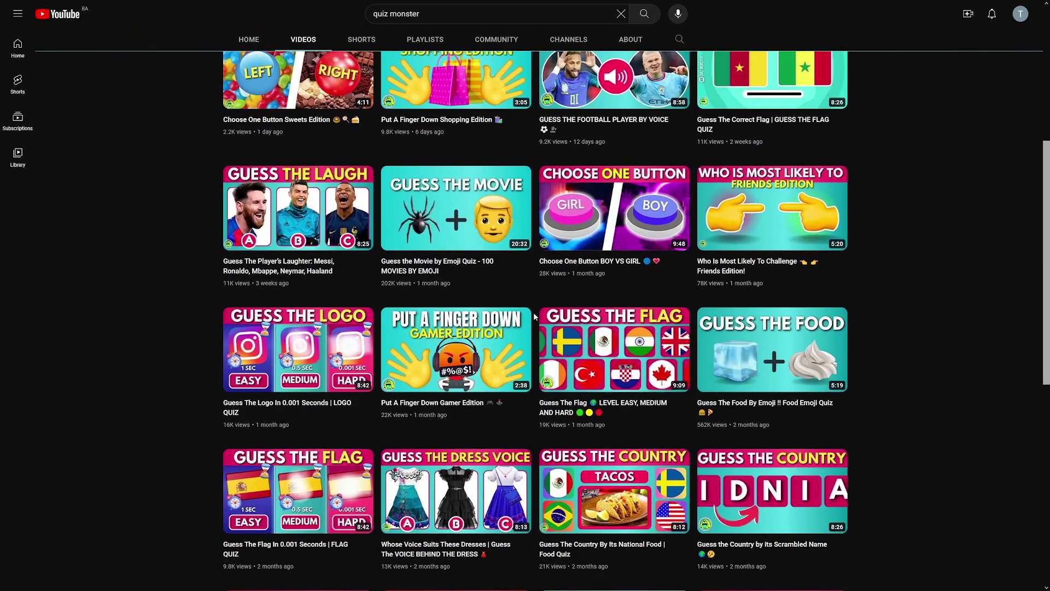
{"action": "scroll", "coordinate": [534, 314], "scroll_direction": "down", "scroll_amount": 7}
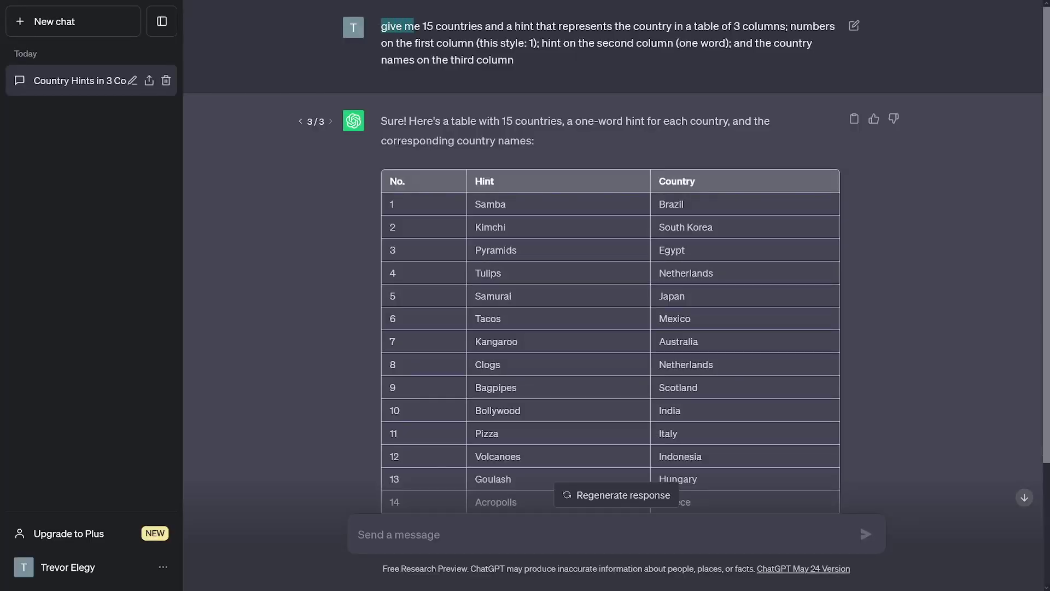
{"action": "left_click_drag", "start_coordinate": [414, 26], "coordinate": [485, 26]}
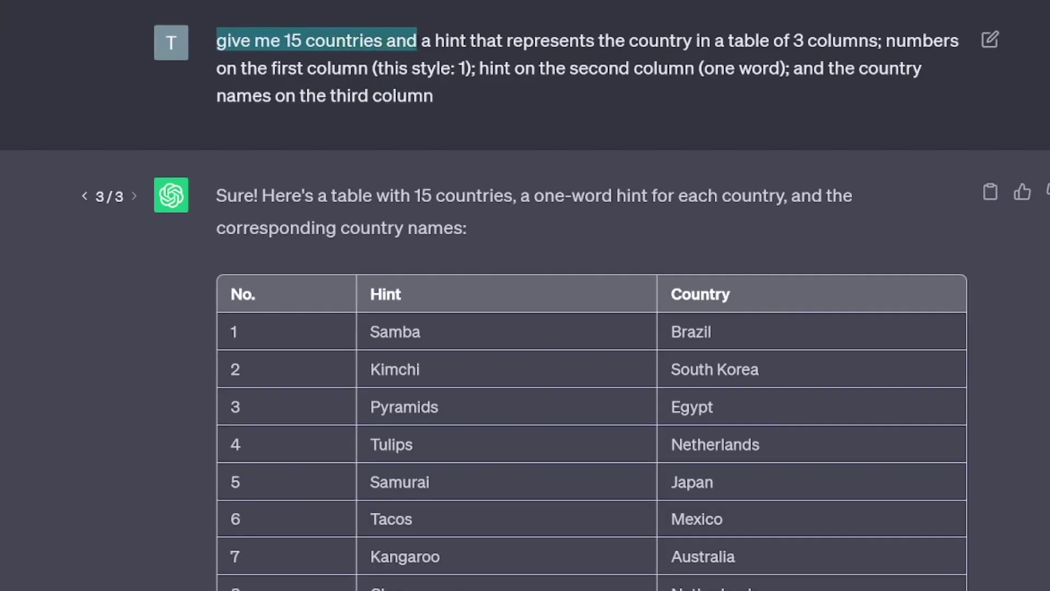
{"action": "left_click_drag", "start_coordinate": [417, 40], "coordinate": [785, 40]}
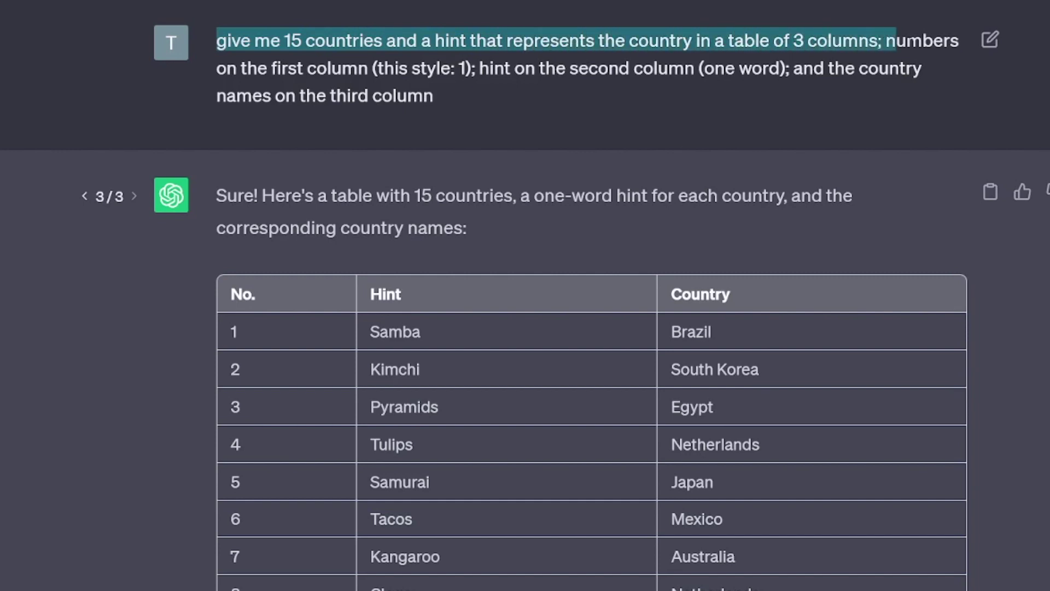
{"action": "left_click_drag", "start_coordinate": [896, 40], "coordinate": [658, 109]}
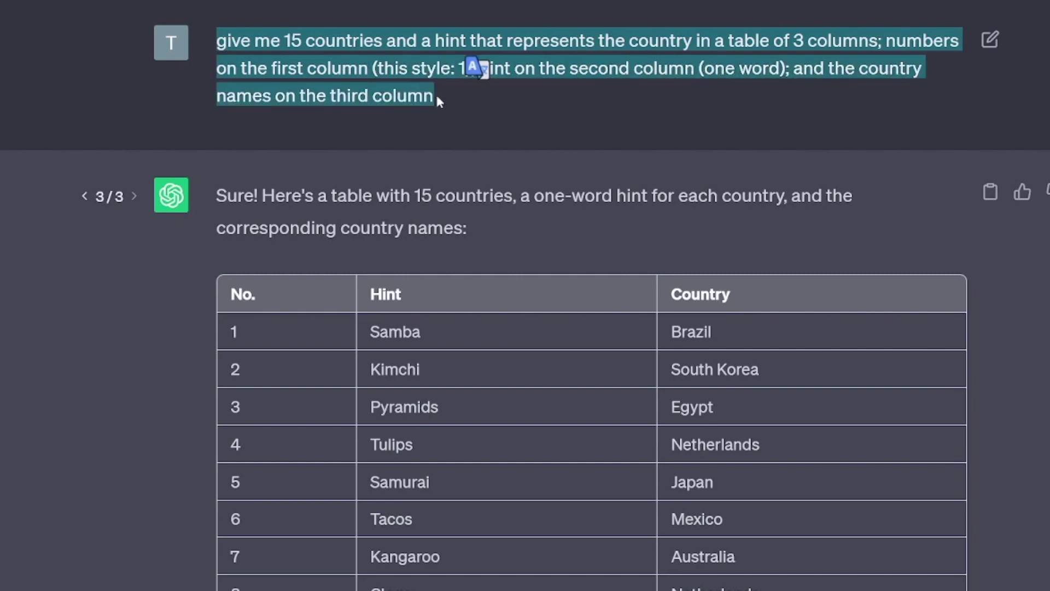
{"action": "left_click", "coordinate": [601, 216]}
{"action": "scroll", "coordinate": [602, 287], "scroll_direction": "down", "scroll_amount": 5}
{"action": "scroll", "coordinate": [941, 253], "scroll_direction": "up", "scroll_amount": 1}
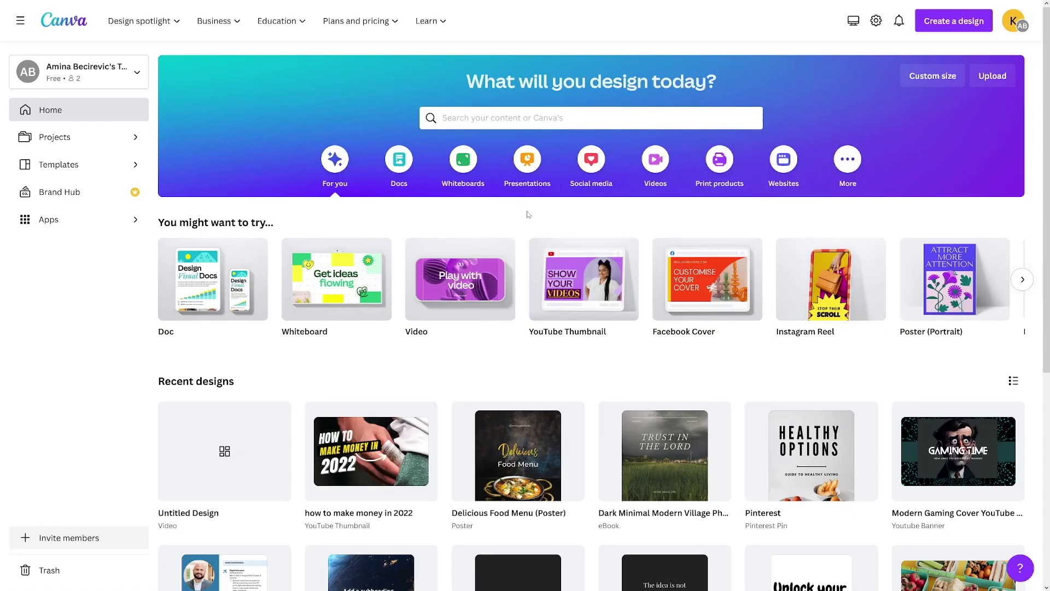
Step: Create a blank 1920×1080 Canva video design
{"action": "left_click", "coordinate": [663, 164]}
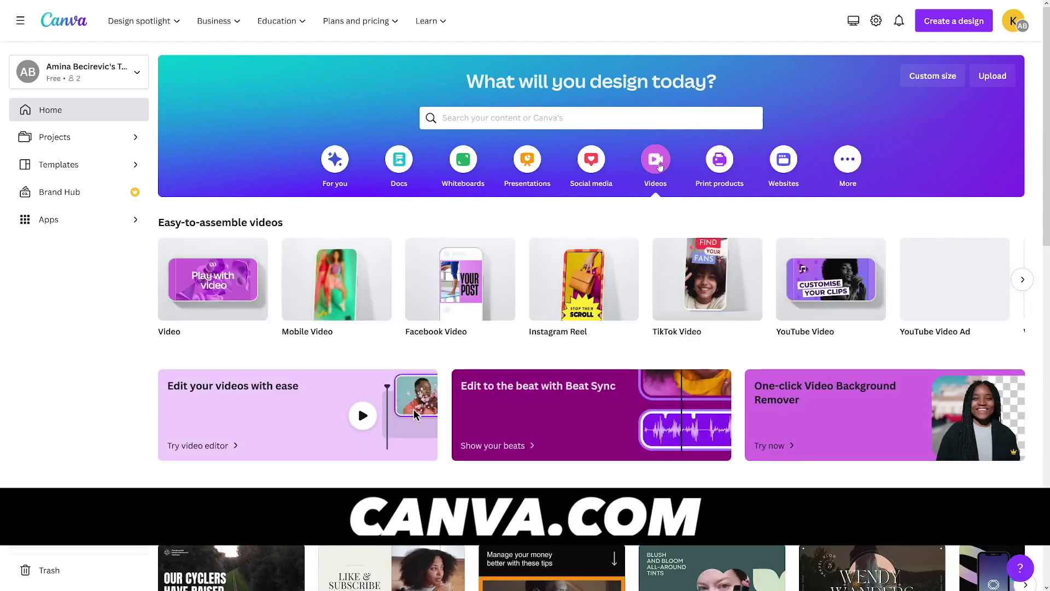
{"action": "mouse_move", "coordinate": [202, 288]}
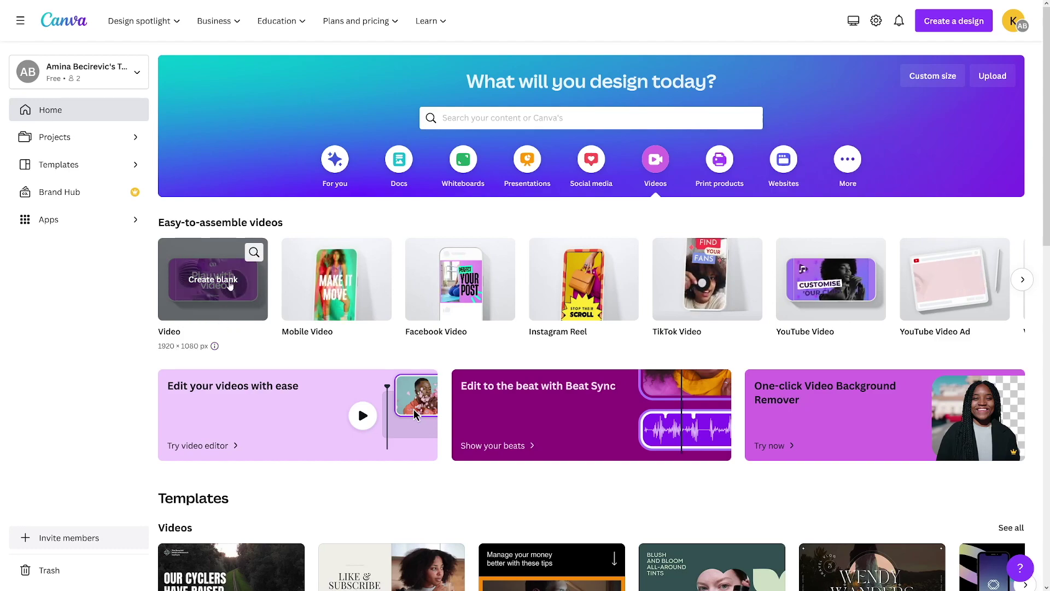
{"action": "left_click", "coordinate": [212, 279]}
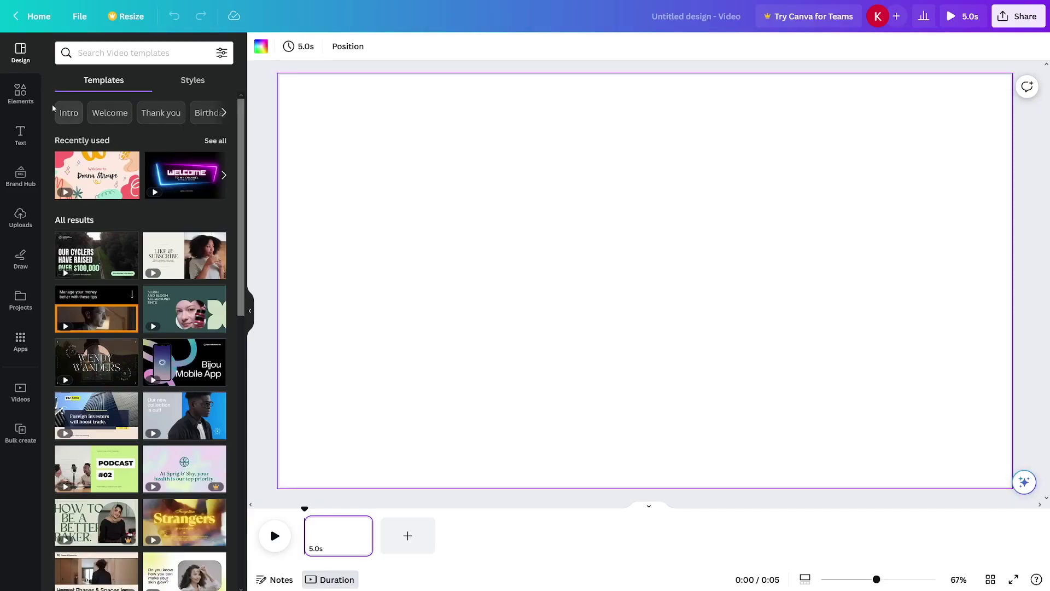
Step: Search elements for 'blue background' and show only video results
{"action": "left_click", "coordinate": [24, 101]}
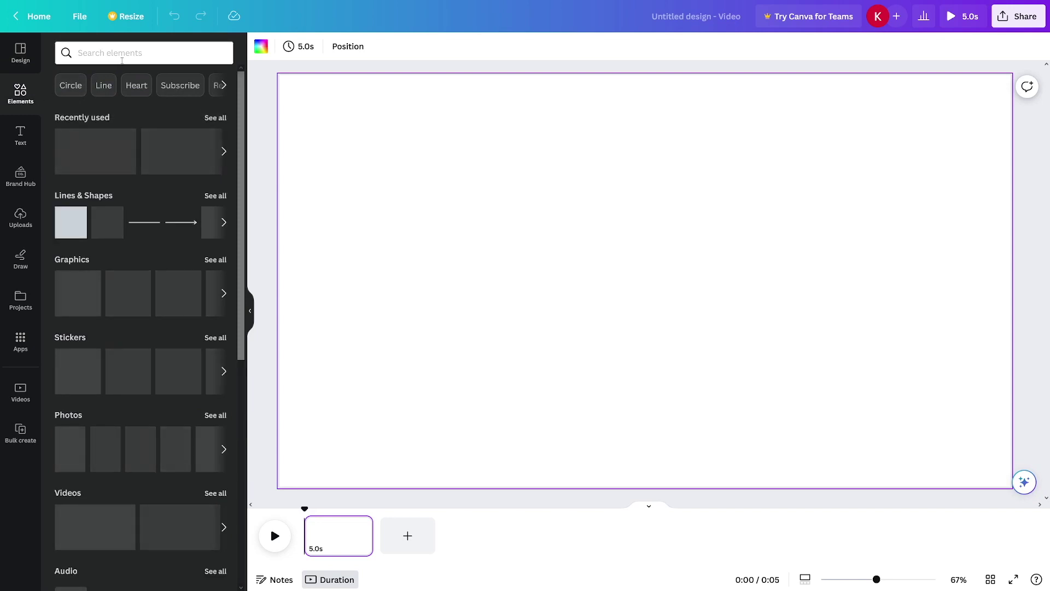
{"action": "left_click", "coordinate": [139, 54]}
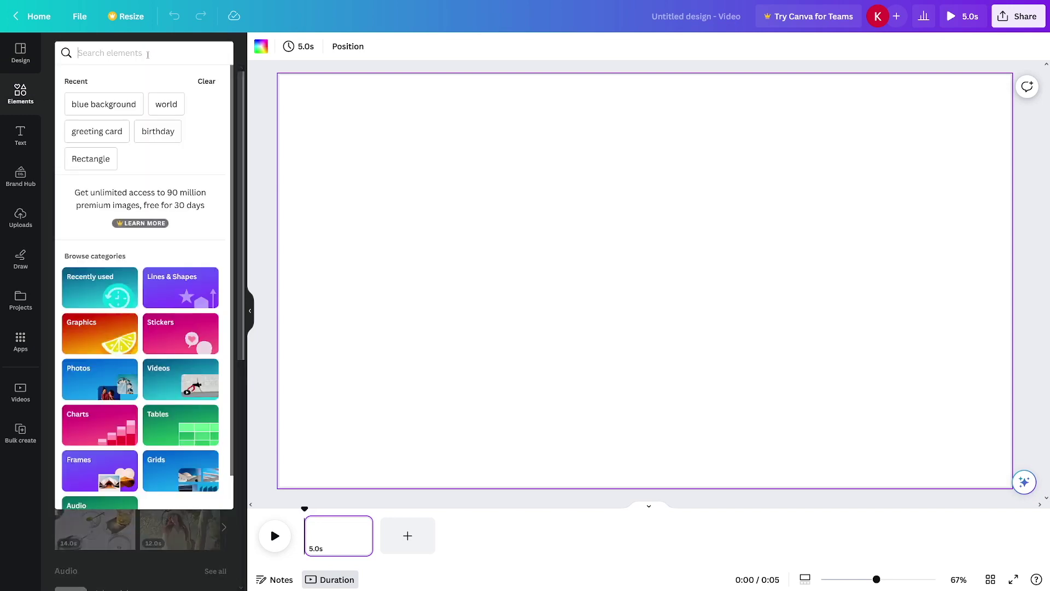
{"action": "left_click", "coordinate": [108, 105]}
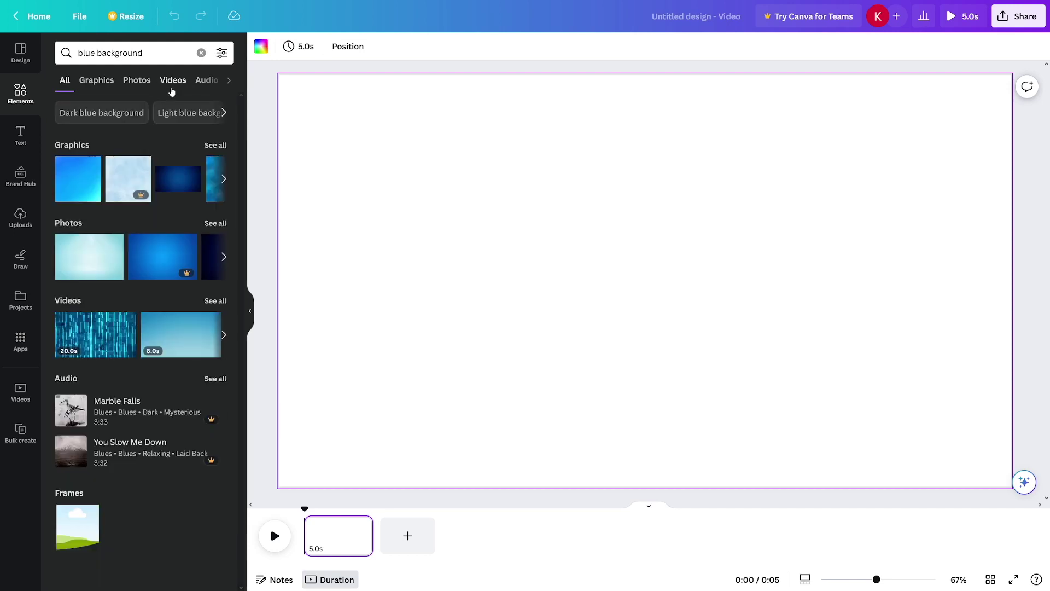
{"action": "left_click", "coordinate": [172, 90]}
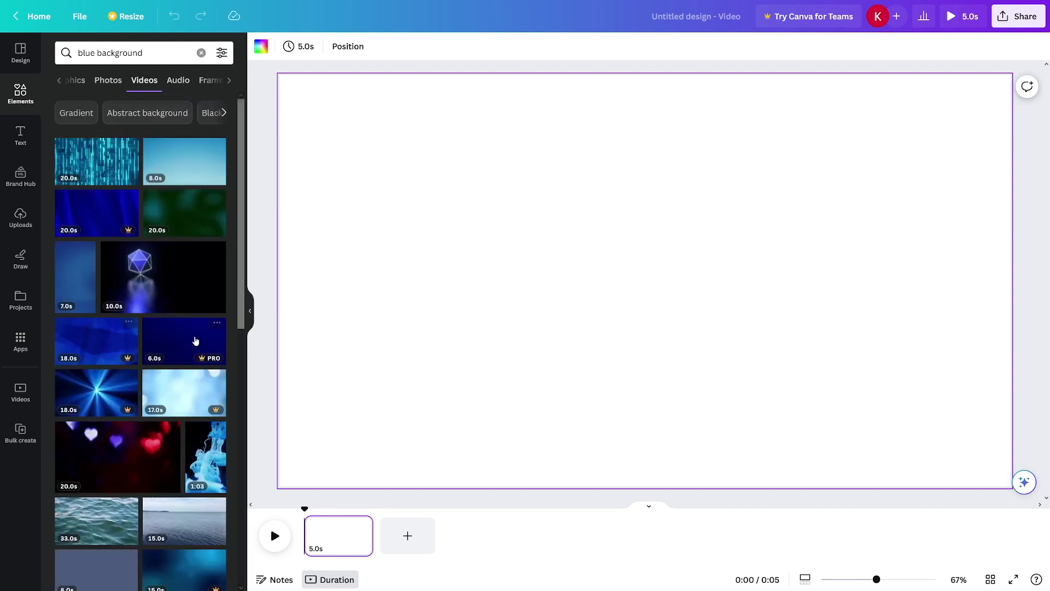
Step: Set the first blue video as page background and trim it from 20.0s to 12.0s
{"action": "left_click_drag", "start_coordinate": [129, 156], "coordinate": [298, 193]}
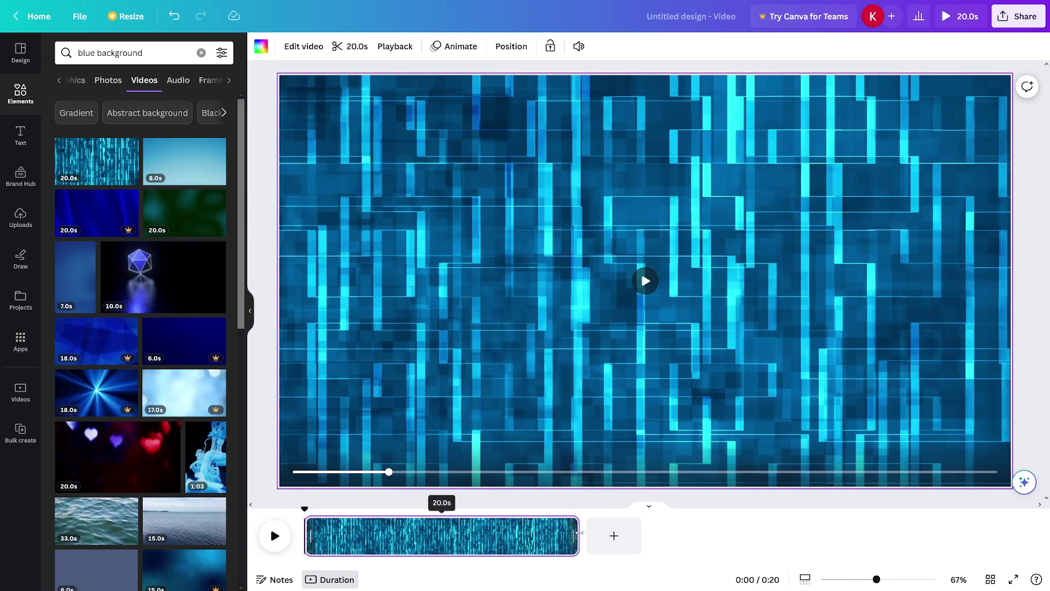
{"action": "left_click_drag", "start_coordinate": [580, 531], "coordinate": [470, 531]}
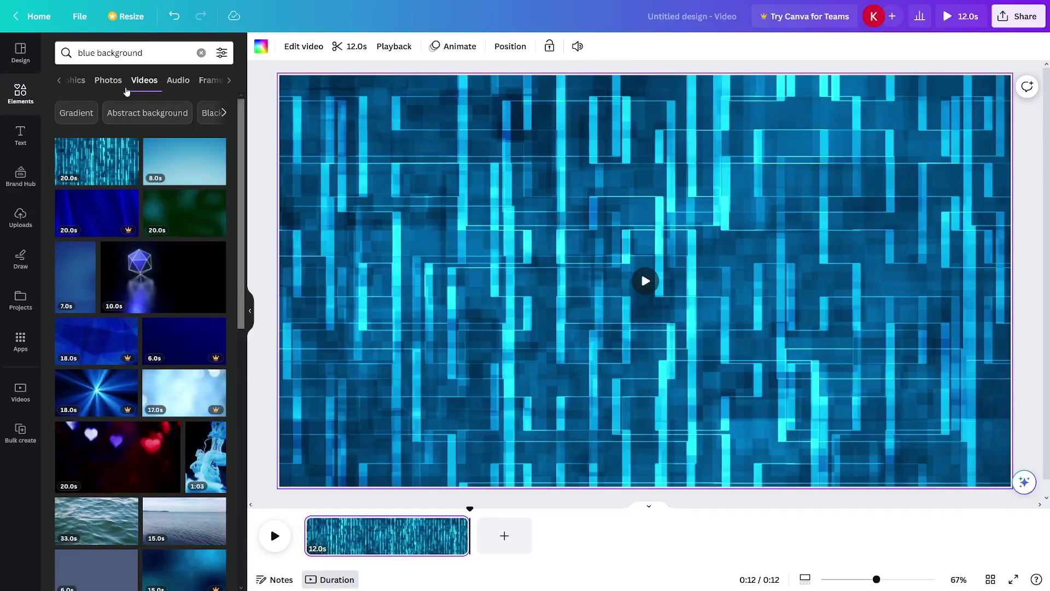
{"action": "left_click_drag", "start_coordinate": [140, 58], "coordinate": [76, 55]}
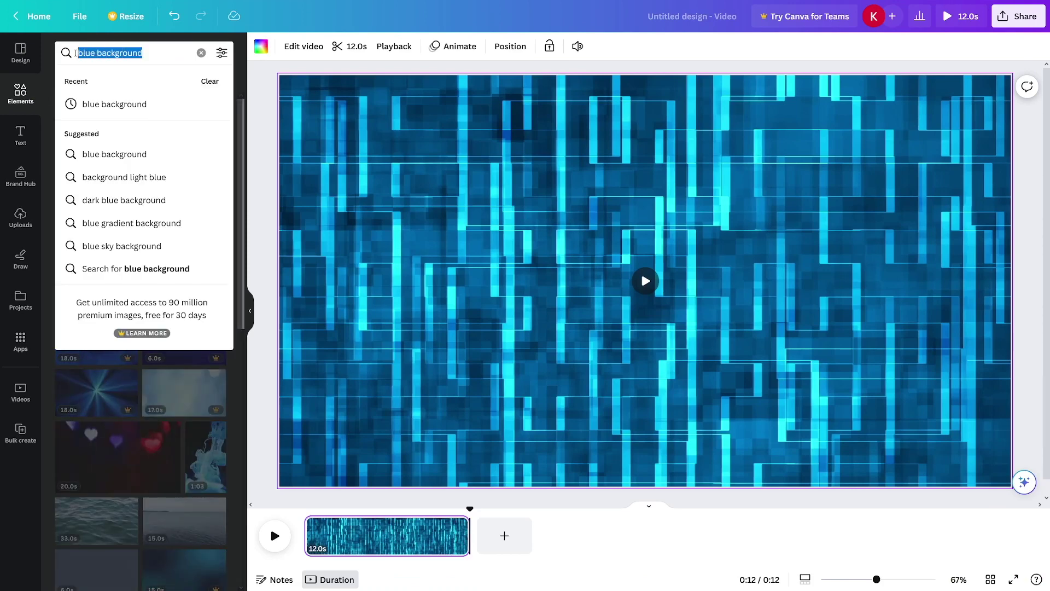
Step: Search for Brazil and narrow the photo results to 'brazil flag'
{"action": "type", "text": "Brazil"}
{"action": "key", "text": "Return"}
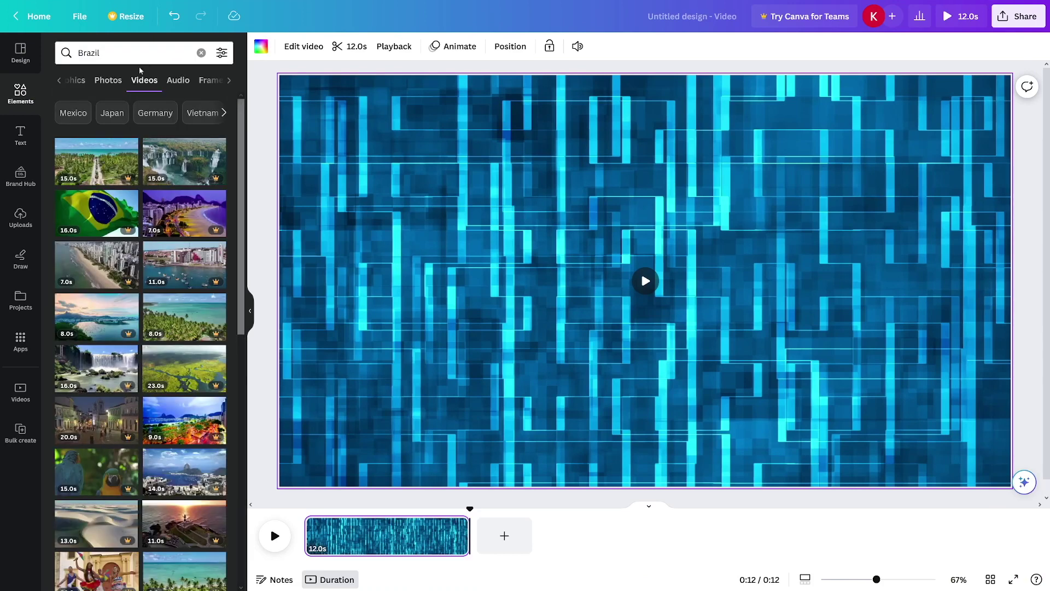
{"action": "left_click", "coordinate": [107, 81]}
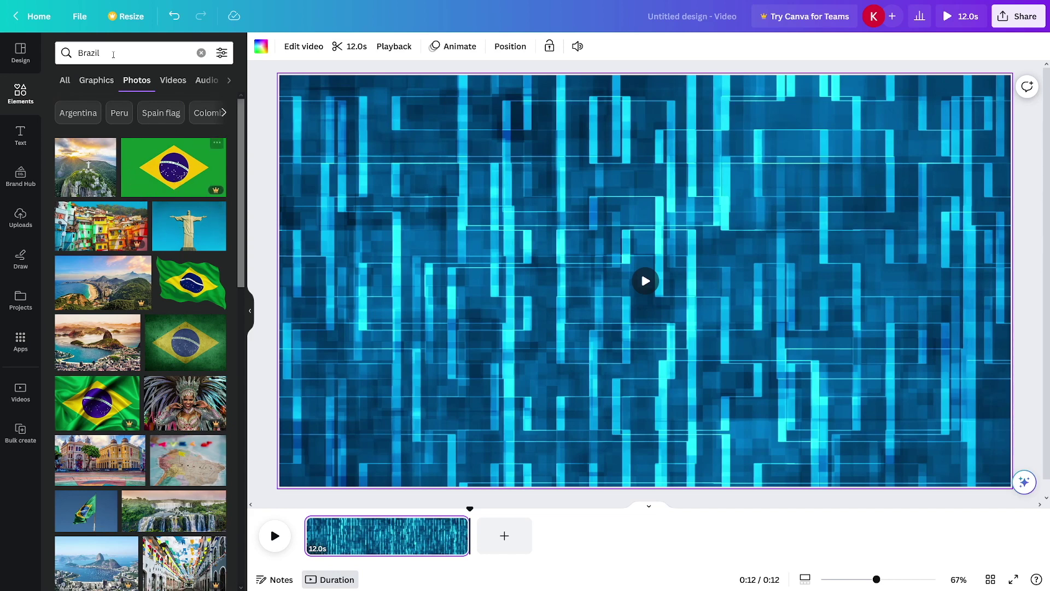
{"action": "left_click", "coordinate": [111, 53]}
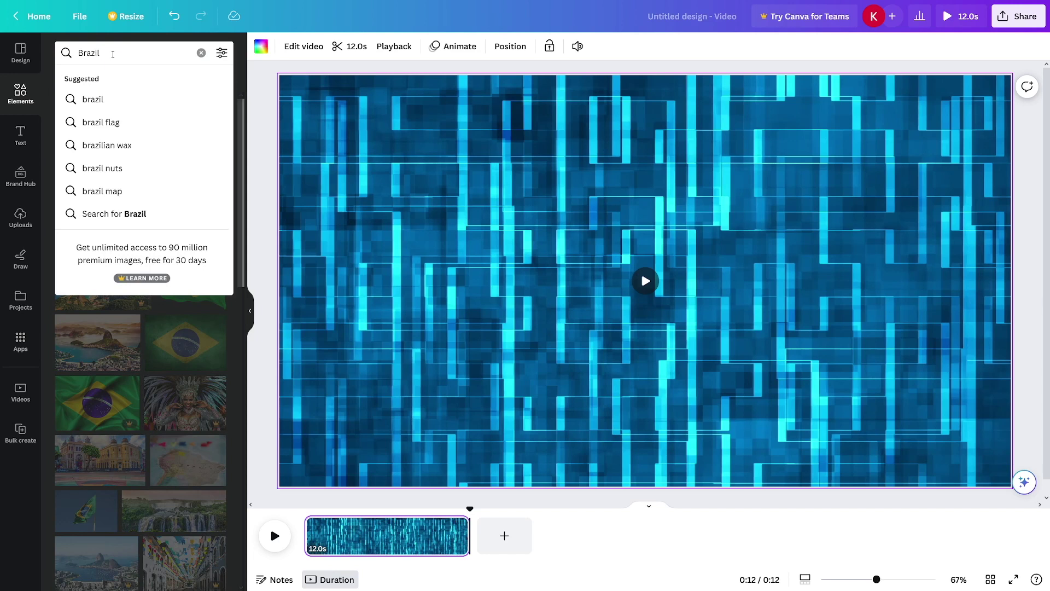
{"action": "left_click", "coordinate": [109, 122]}
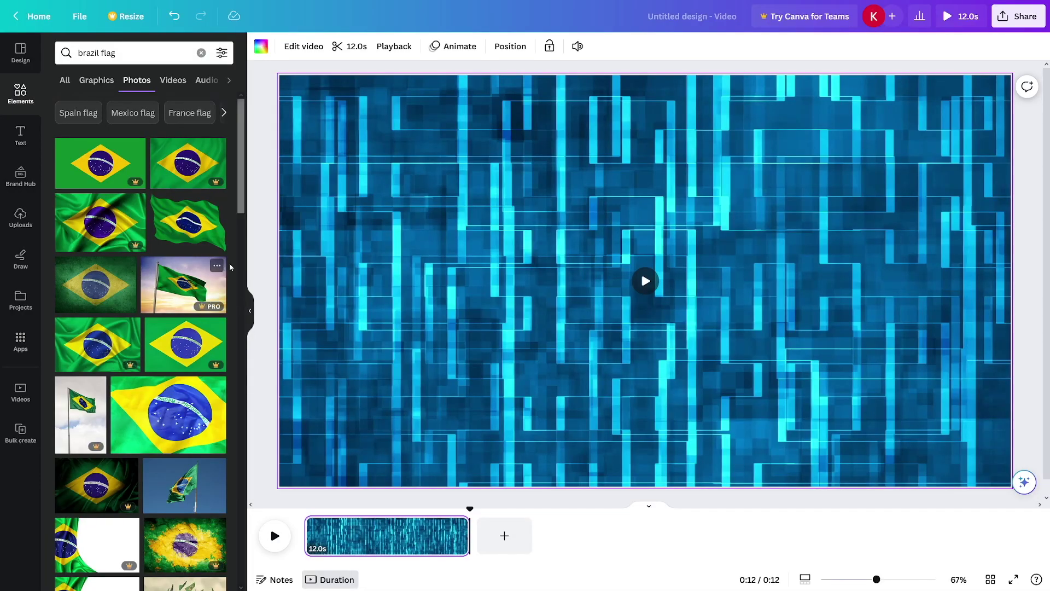
Step: Add the waving 'Flag of Brazil' photo to a new folder named 'Country'
{"action": "right_click", "coordinate": [191, 222]}
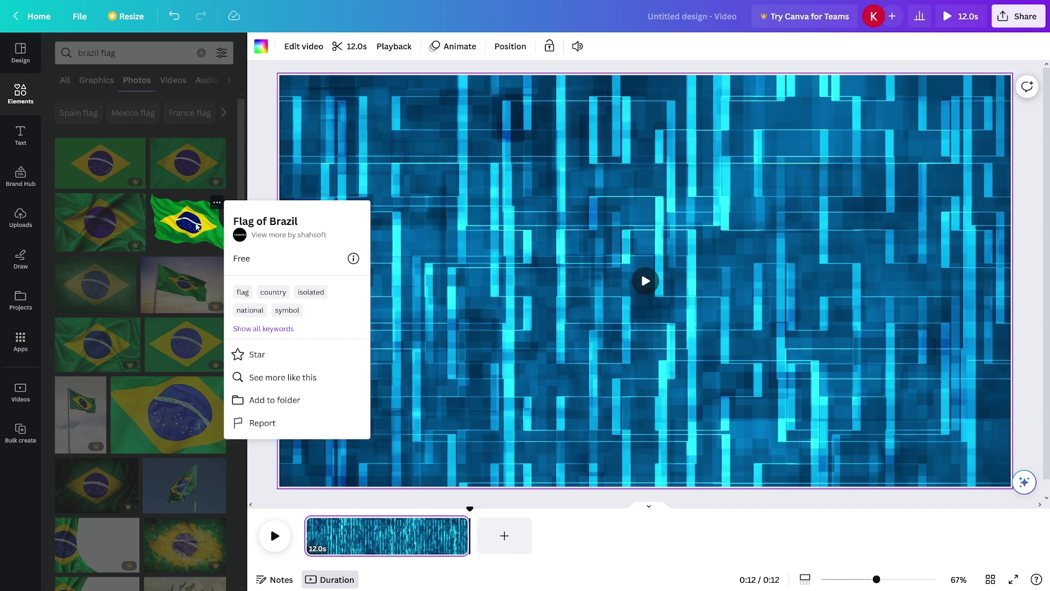
{"action": "left_click", "coordinate": [304, 405]}
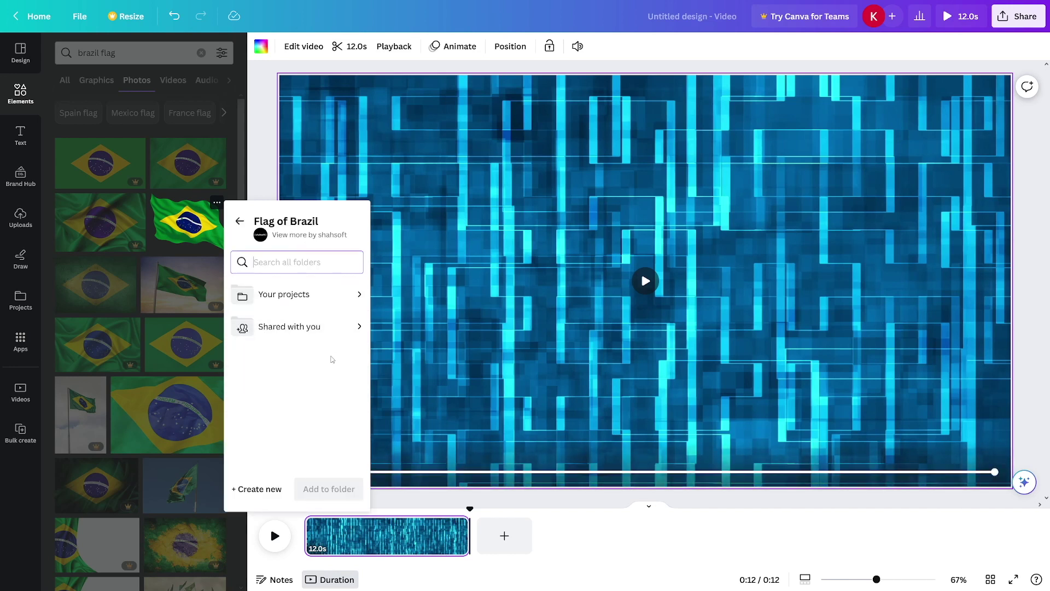
{"action": "left_click", "coordinate": [248, 488]}
{"action": "type", "text": "Country"}
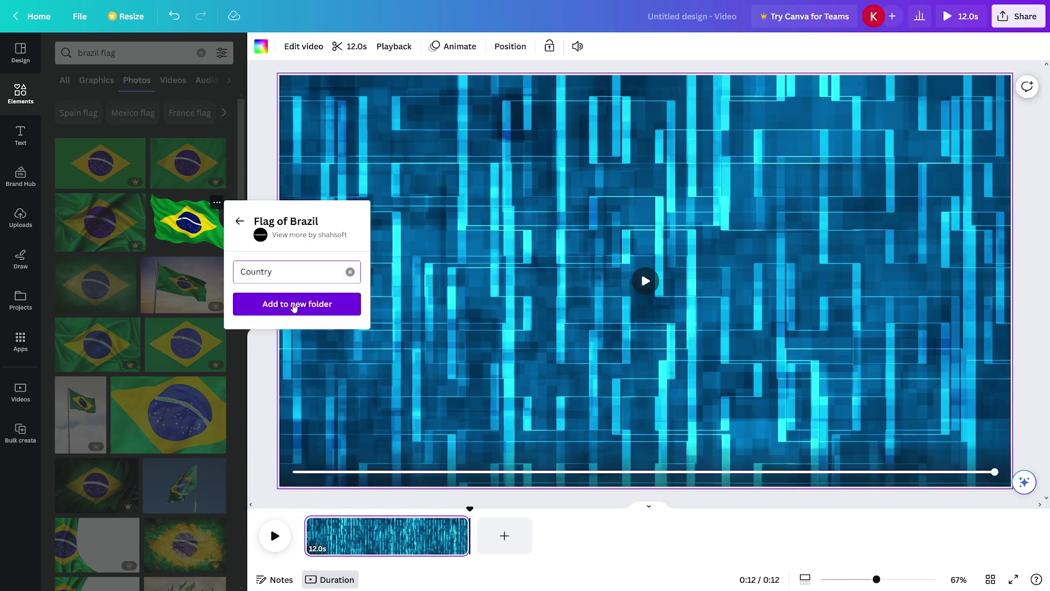
{"action": "left_click", "coordinate": [295, 305]}
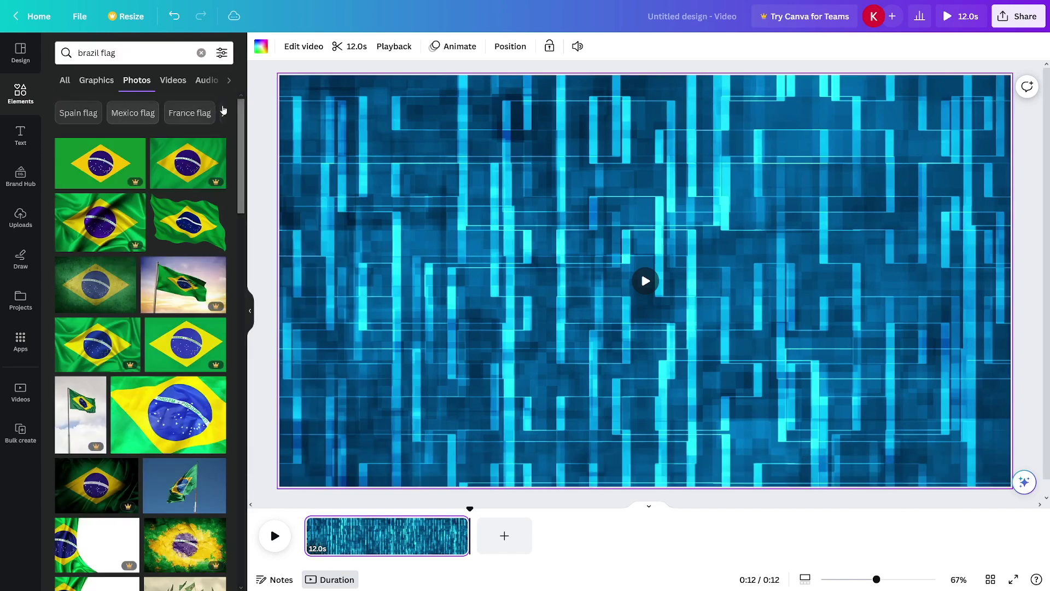
Step: Search frames for 'rectangle border' and scroll through the frame results
{"action": "left_click", "coordinate": [231, 82]}
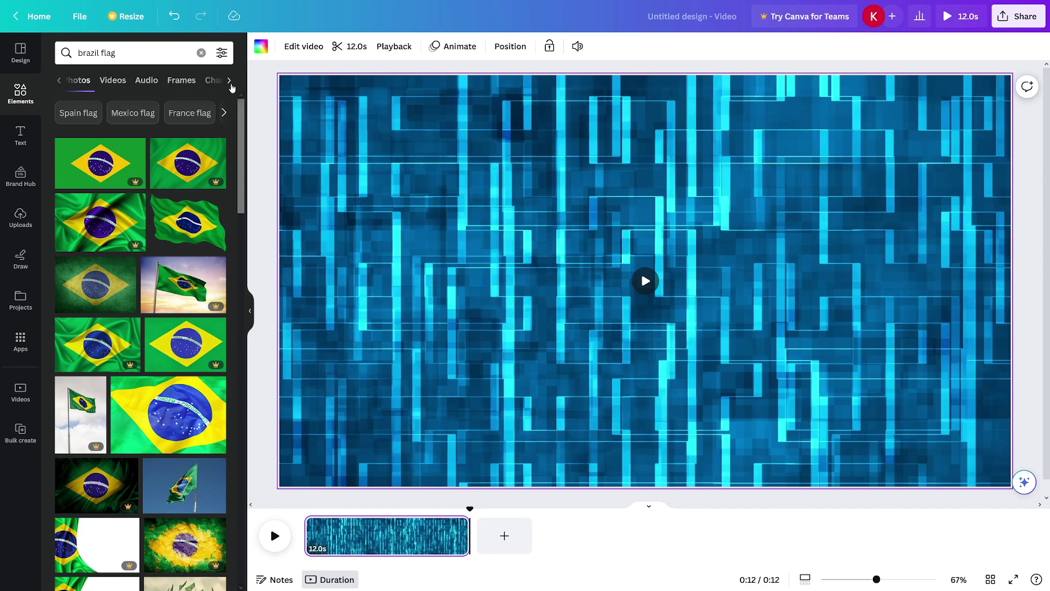
{"action": "left_click", "coordinate": [178, 86]}
{"action": "left_click", "coordinate": [72, 55]}
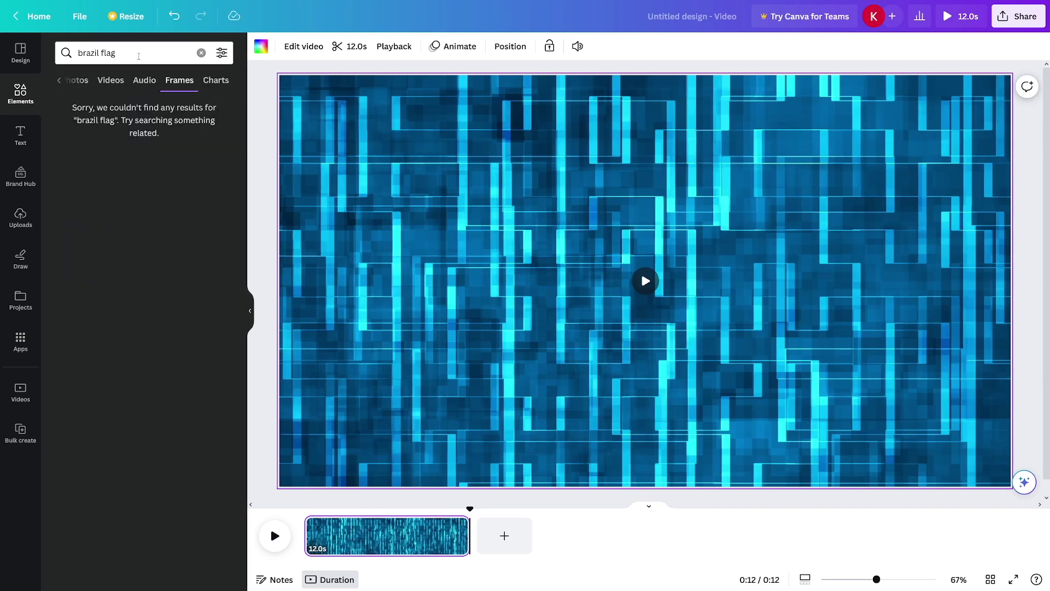
{"action": "type", "text": "rectangle"}
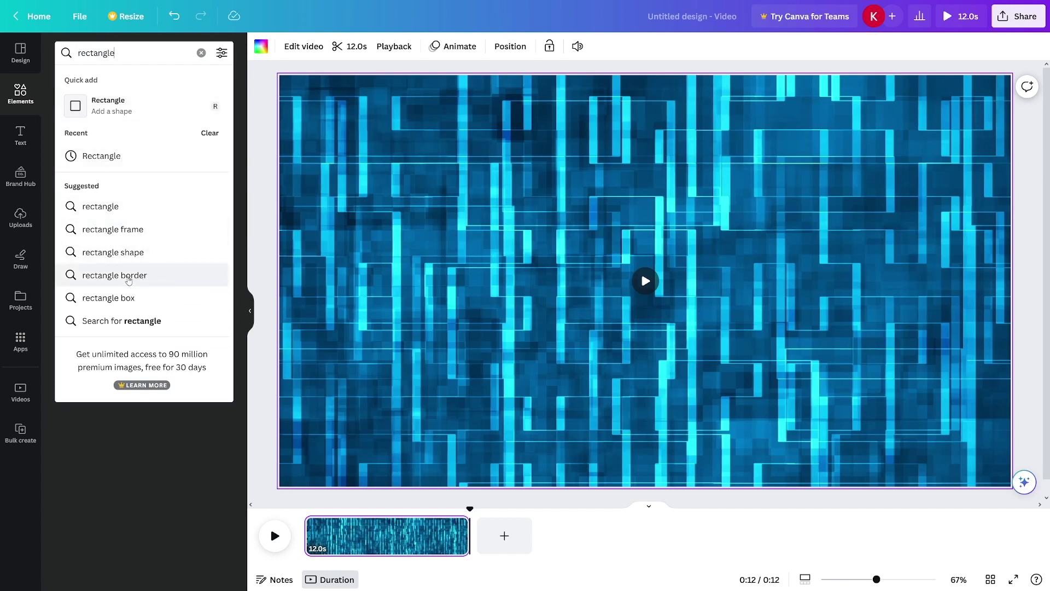
{"action": "left_click", "coordinate": [128, 275]}
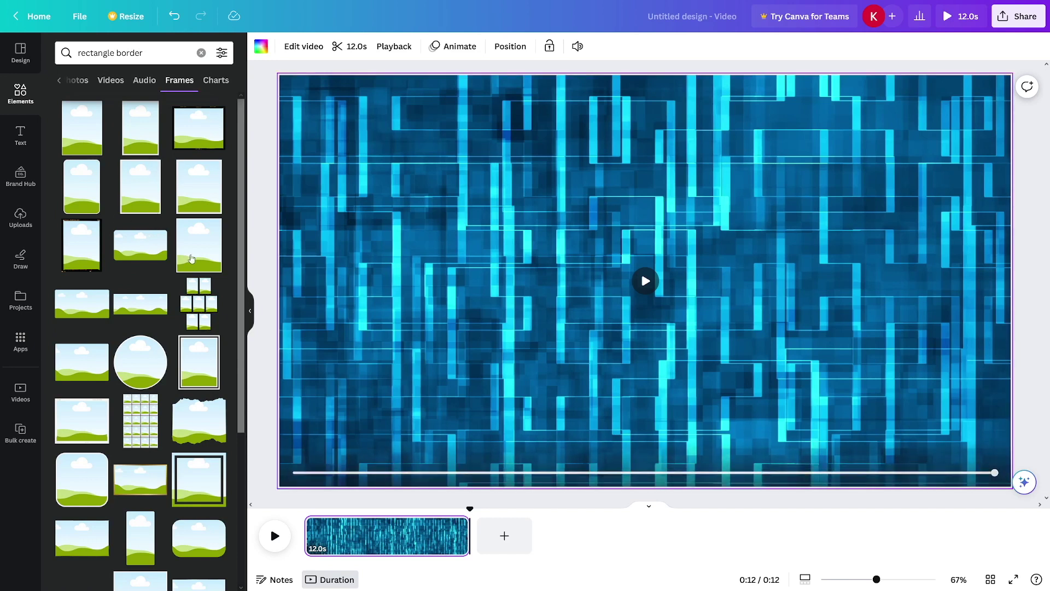
{"action": "scroll", "coordinate": [165, 251], "scroll_direction": "down", "scroll_amount": 2}
{"action": "scroll", "coordinate": [166, 243], "scroll_direction": "down", "scroll_amount": 5}
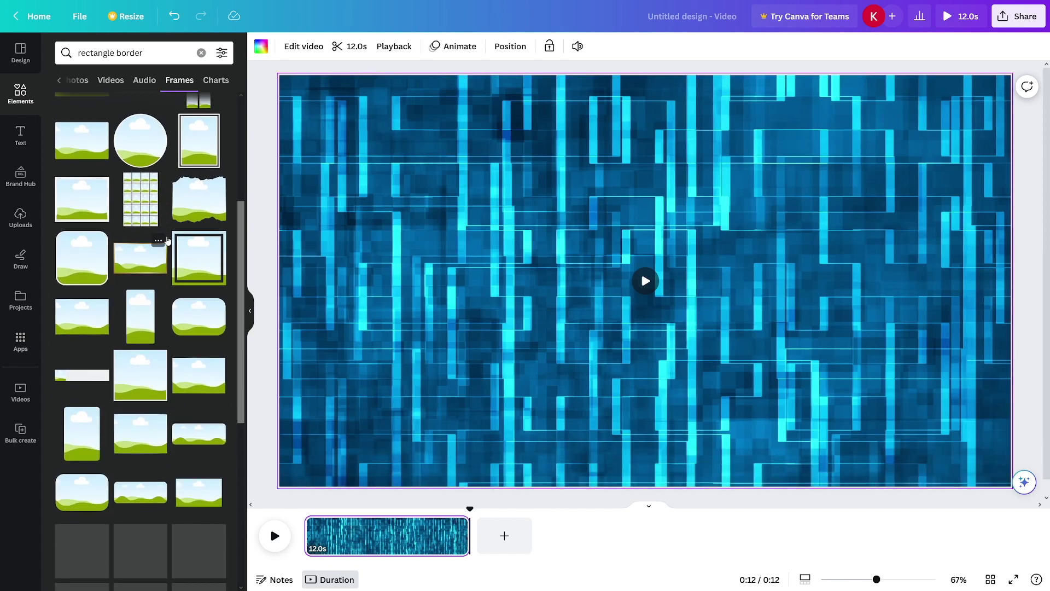
{"action": "scroll", "coordinate": [164, 244], "scroll_direction": "down", "scroll_amount": 4}
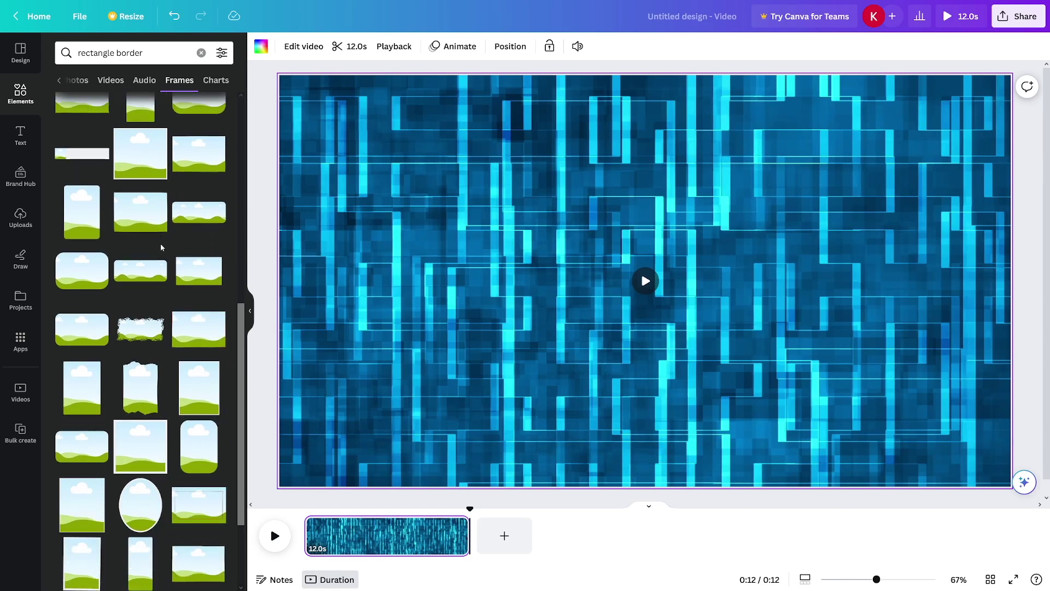
{"action": "scroll", "coordinate": [161, 248], "scroll_direction": "down", "scroll_amount": 2}
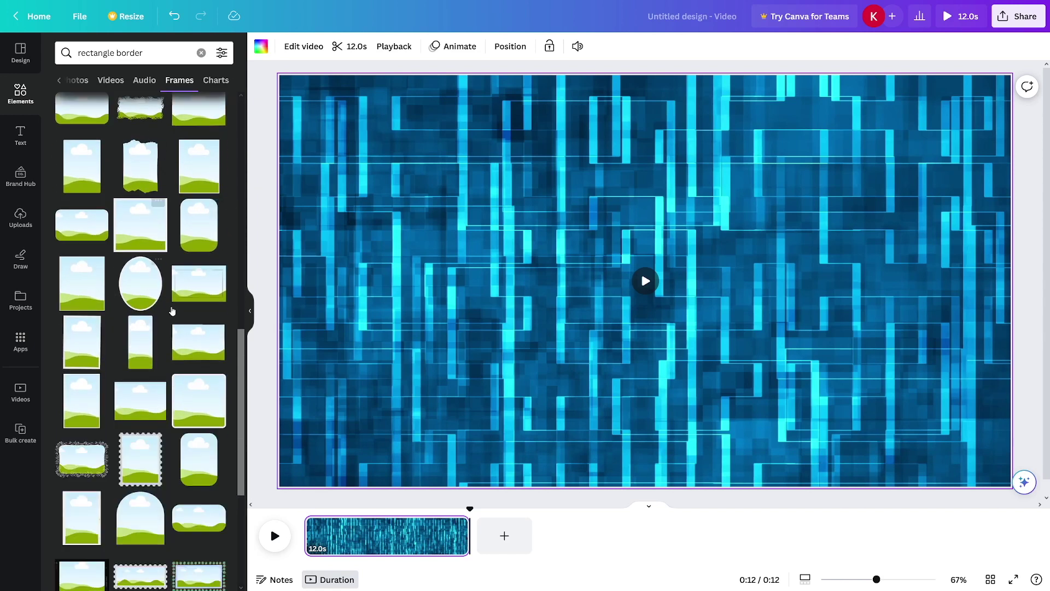
{"action": "scroll", "coordinate": [180, 292], "scroll_direction": "down", "scroll_amount": 6}
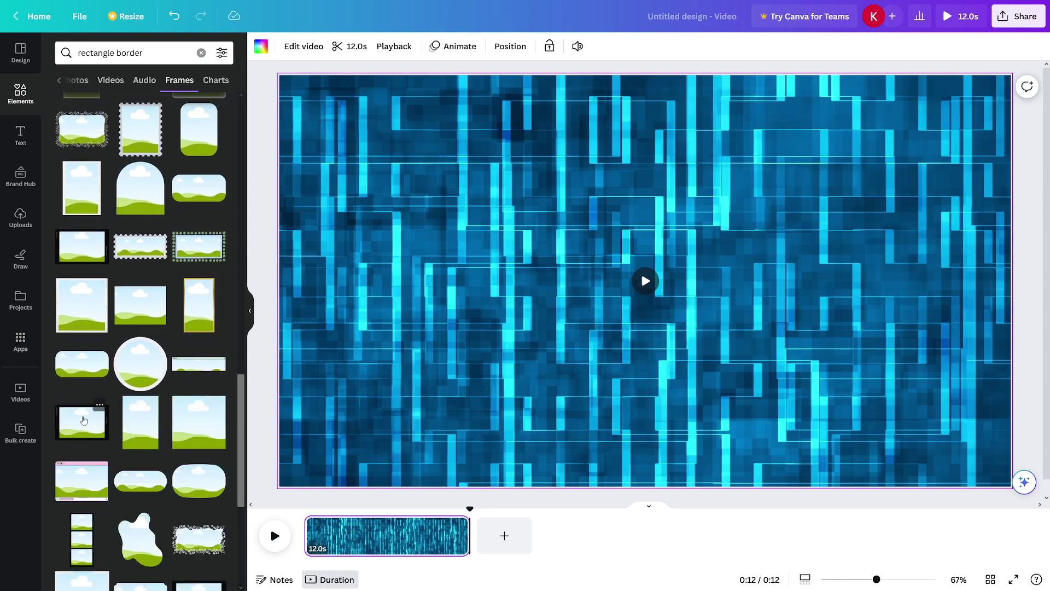
Step: Add a thin-border film-style frame, shrink it and move it to the right side
{"action": "left_click_drag", "start_coordinate": [83, 420], "coordinate": [776, 257]}
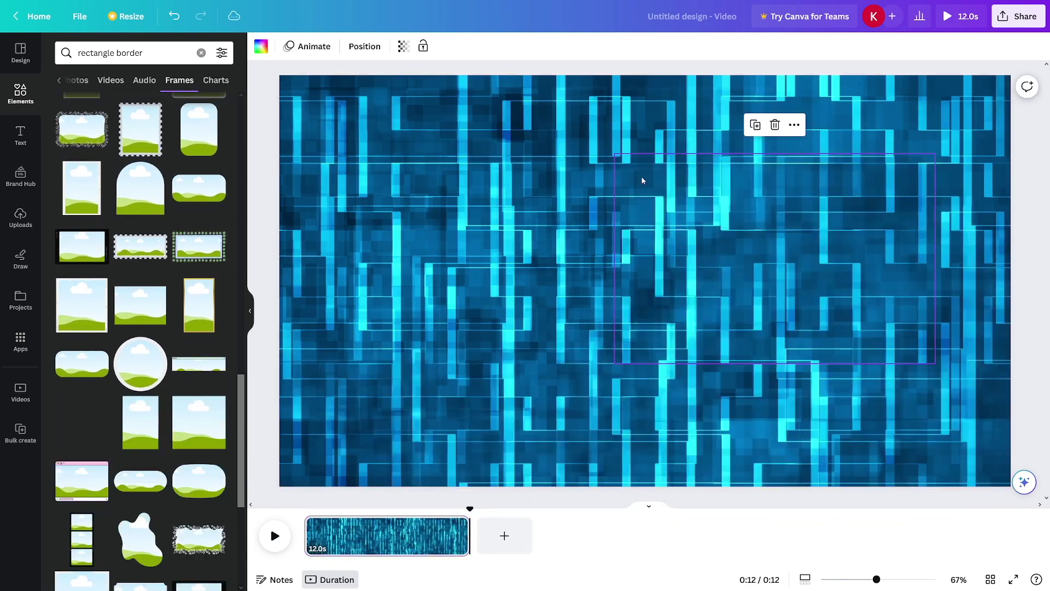
{"action": "left_click_drag", "start_coordinate": [934, 363], "coordinate": [859, 314]}
{"action": "left_click_drag", "start_coordinate": [779, 236], "coordinate": [873, 274]}
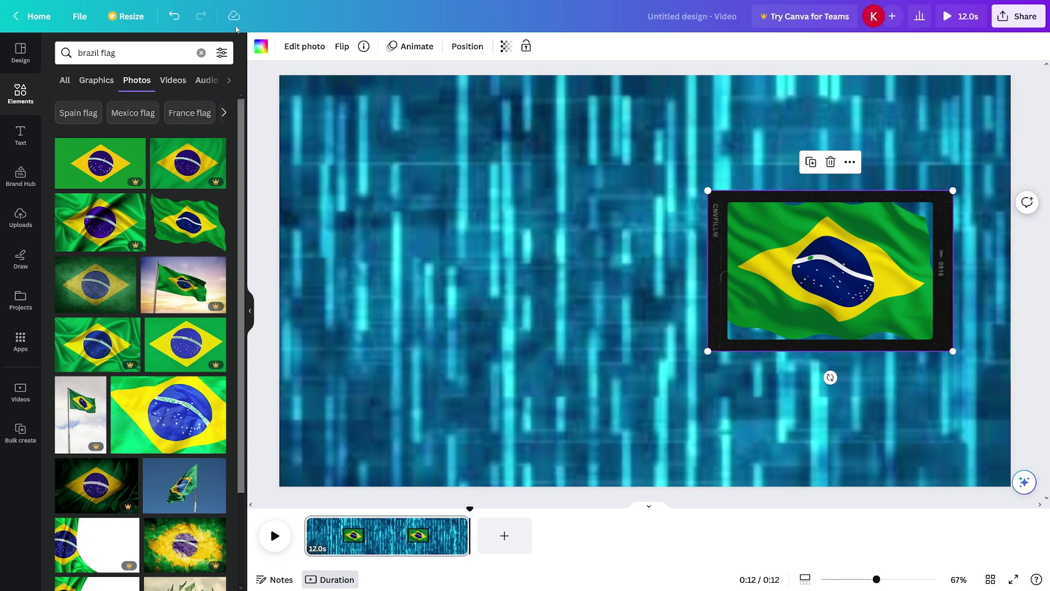
Step: Add an orange heading reading 'Which country is this?'
{"action": "left_click", "coordinate": [31, 142]}
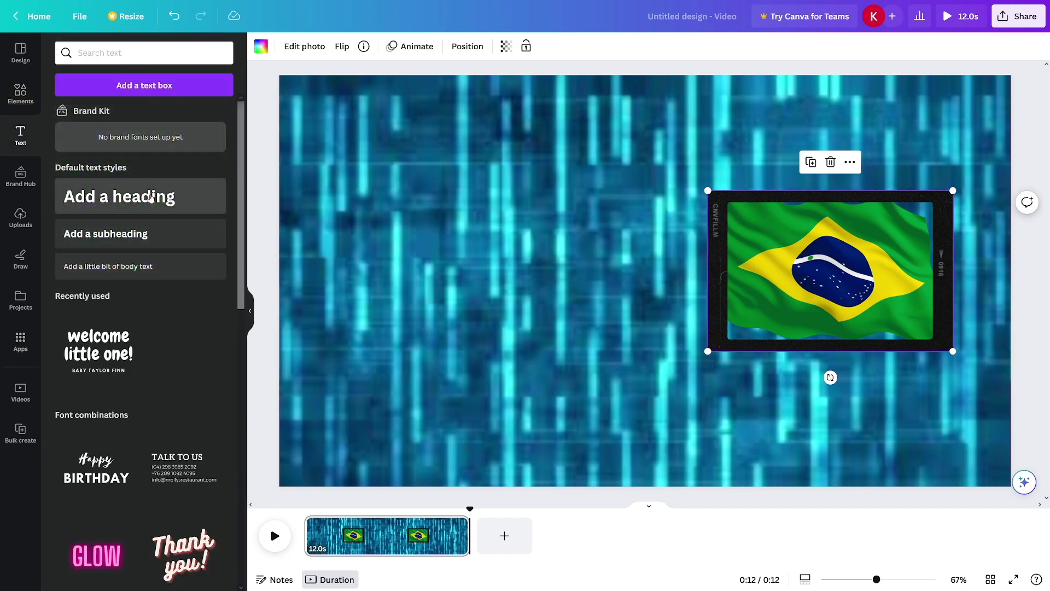
{"action": "left_click", "coordinate": [160, 202]}
{"action": "type", "text": "Which country is this?"}
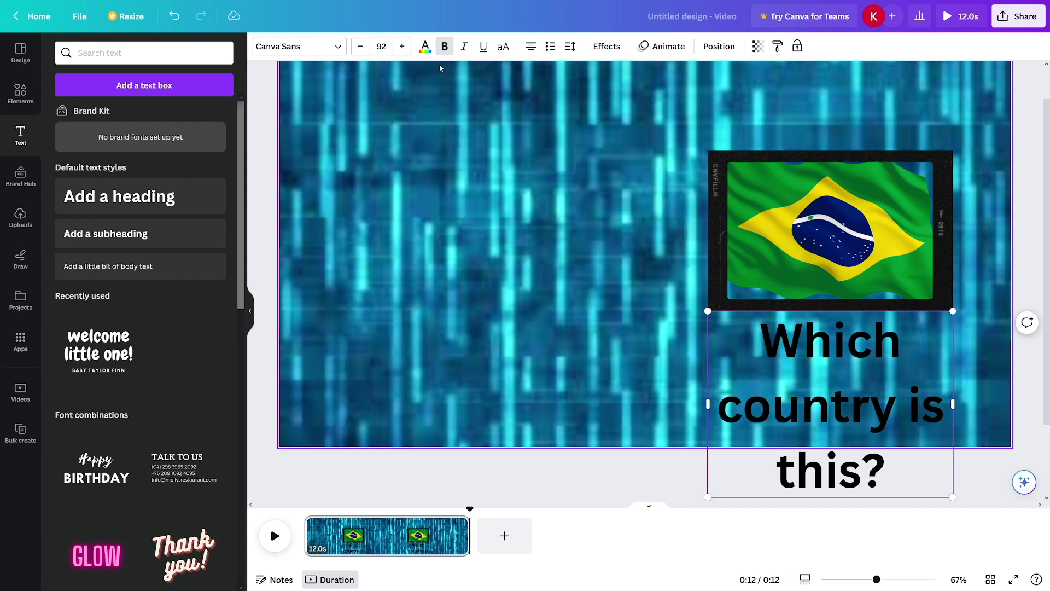
{"action": "left_click", "coordinate": [427, 50]}
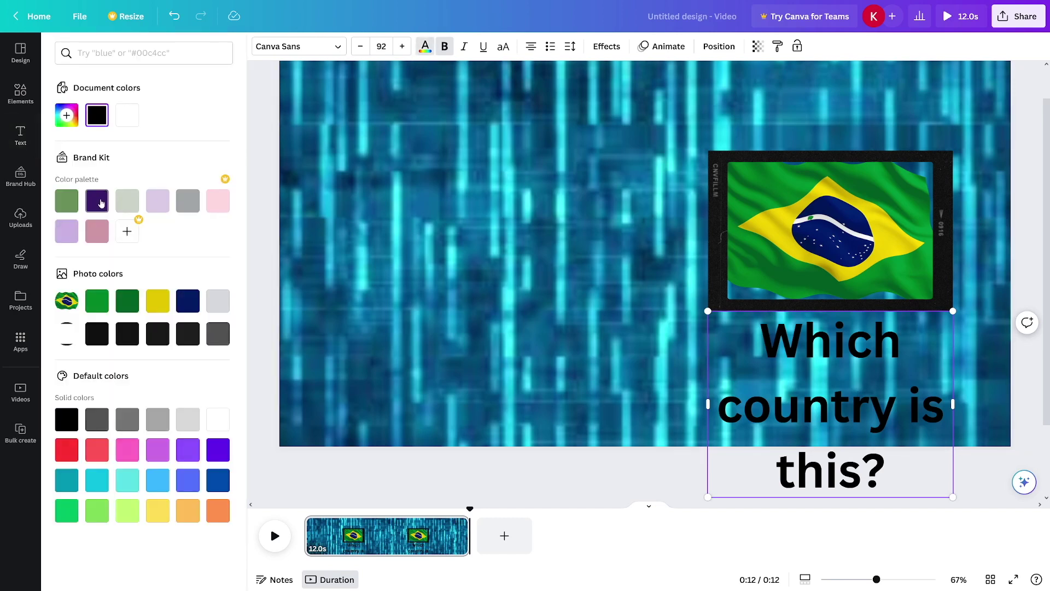
{"action": "left_click", "coordinate": [158, 511]}
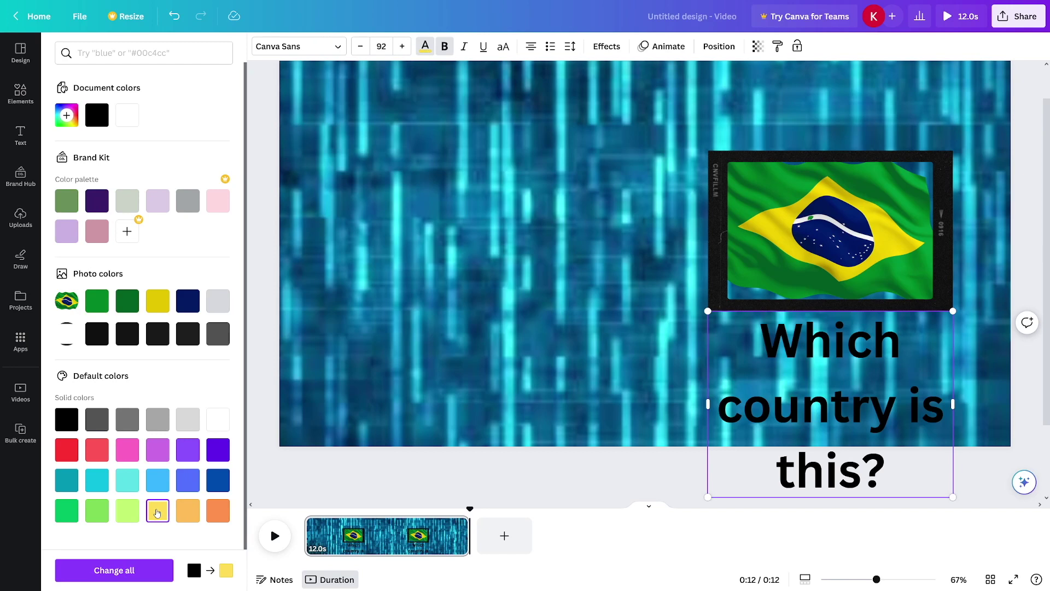
{"action": "left_click", "coordinate": [188, 511]}
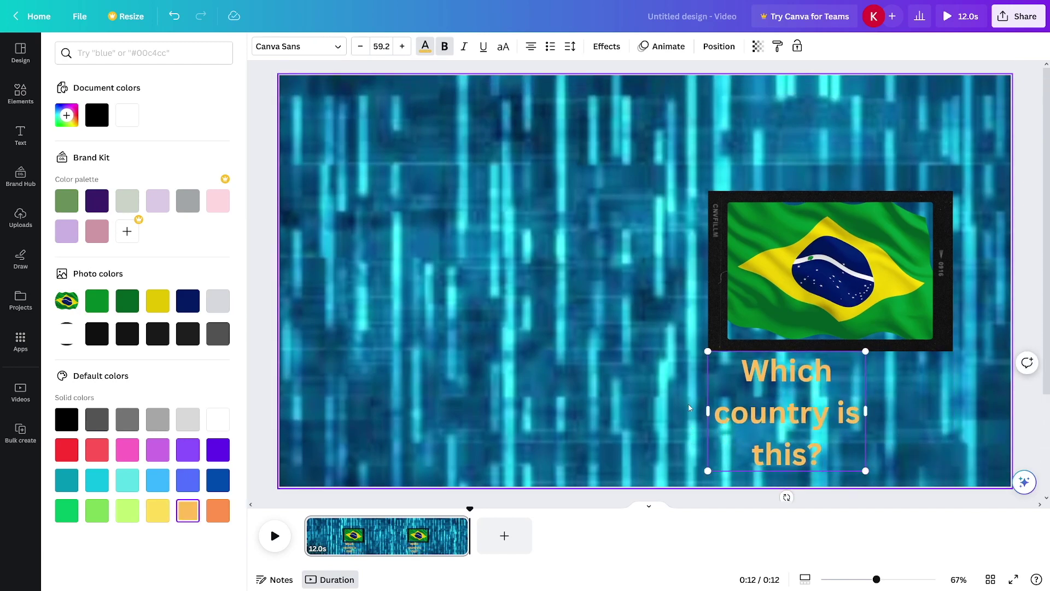
{"action": "left_click", "coordinate": [831, 425]}
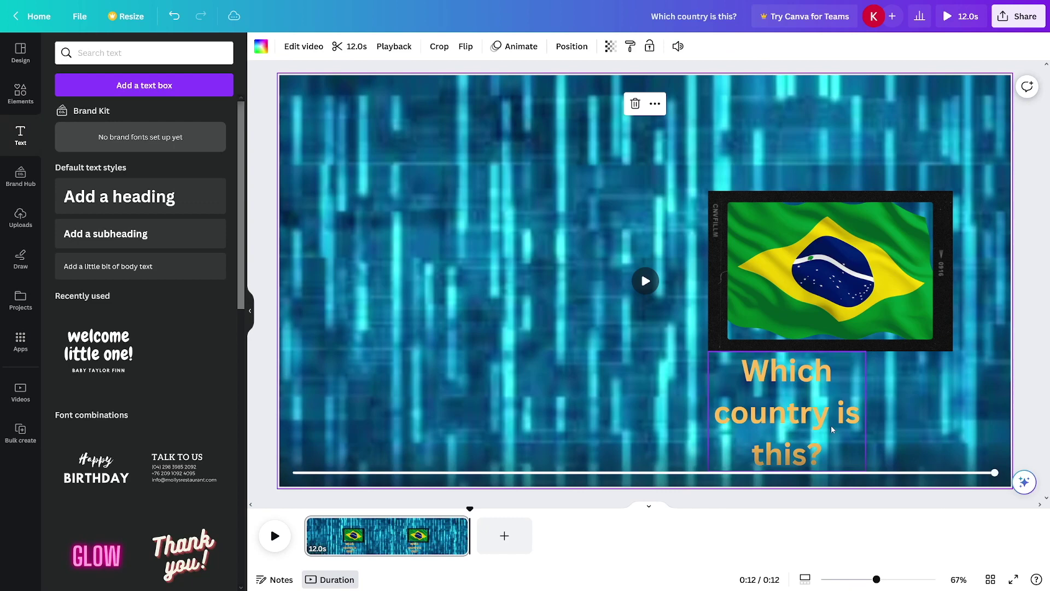
Step: Move the heading to the top, widen it to one line and enlarge it
{"action": "left_click_drag", "start_coordinate": [831, 425], "coordinate": [659, 158]}
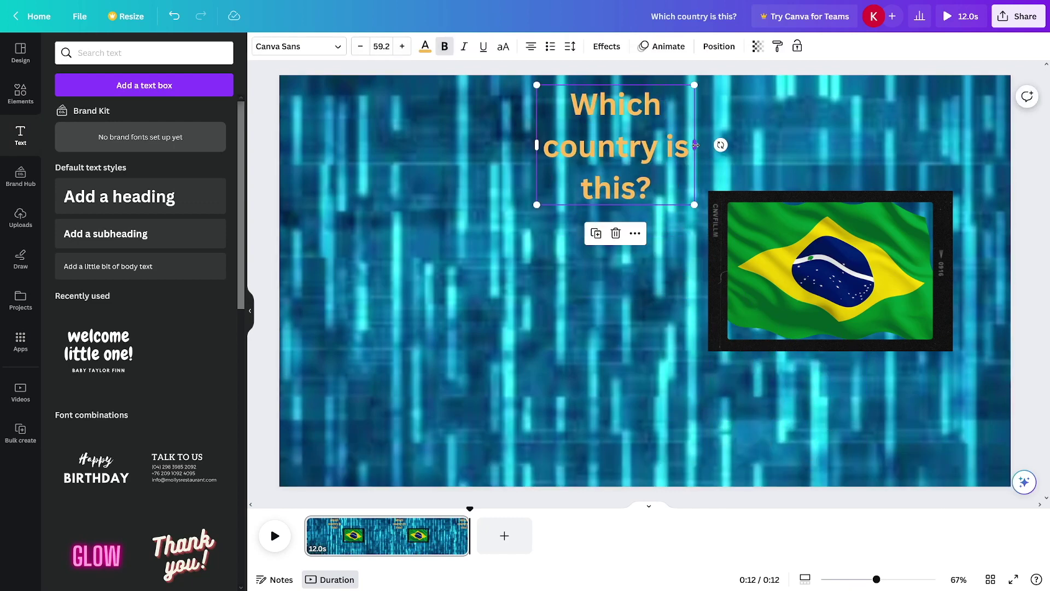
{"action": "left_click_drag", "start_coordinate": [719, 146], "coordinate": [953, 150]}
{"action": "left_click_drag", "start_coordinate": [536, 120], "coordinate": [339, 190]}
Step: Try white and purple on the 'Which country is this?' heading, then settle on red
{"action": "left_click", "coordinate": [730, 111]}
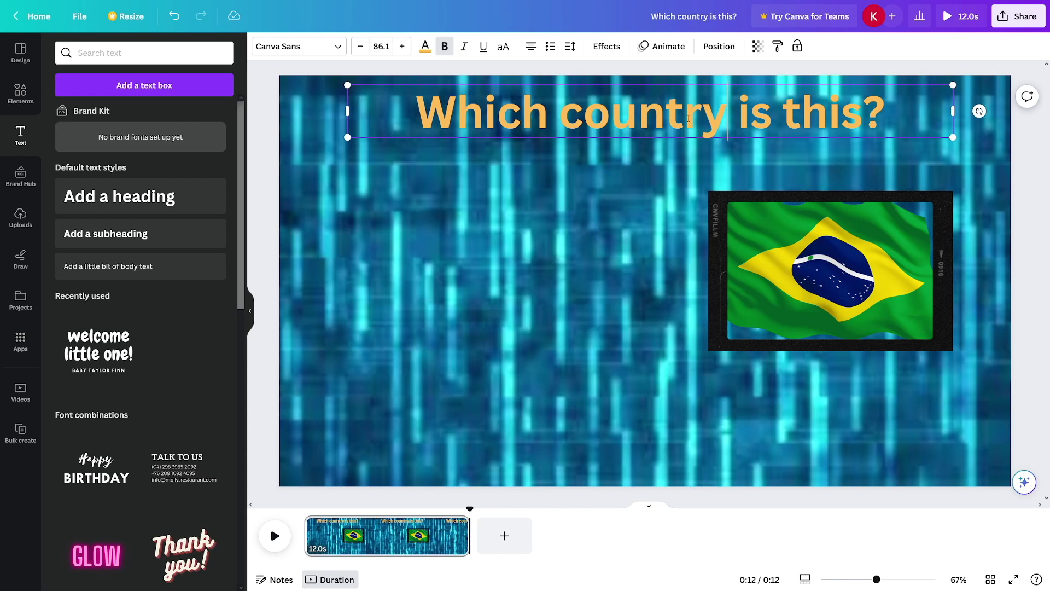
{"action": "left_click", "coordinate": [426, 47]}
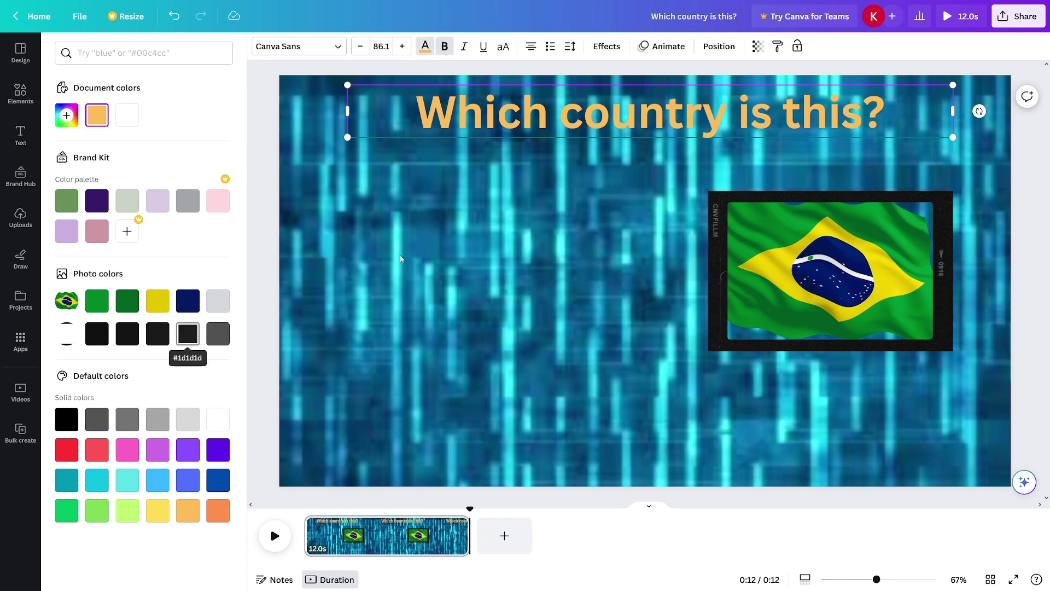
{"action": "left_click", "coordinate": [219, 424]}
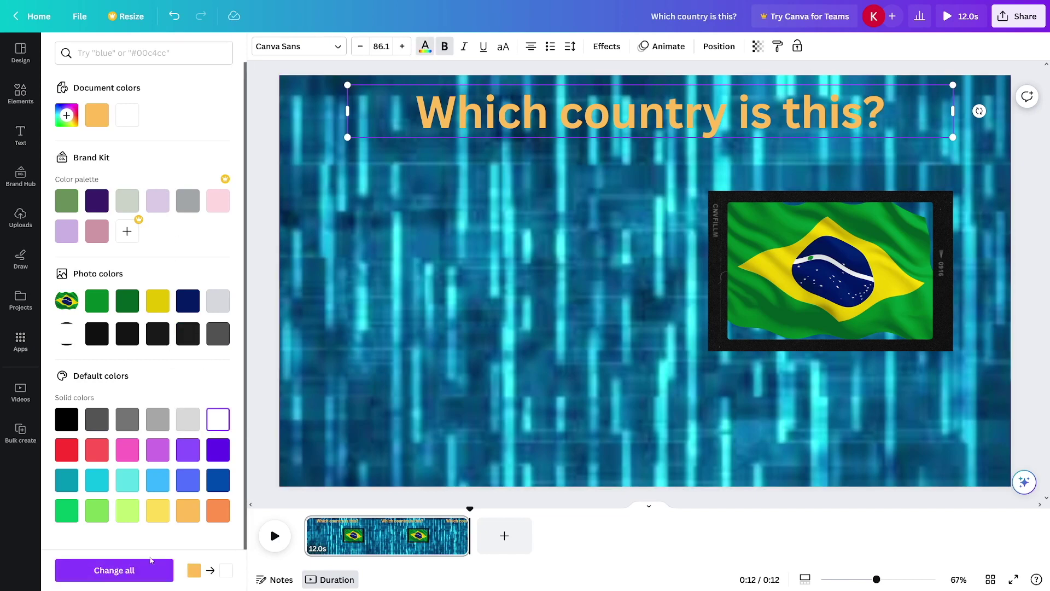
{"action": "left_click", "coordinate": [98, 236]}
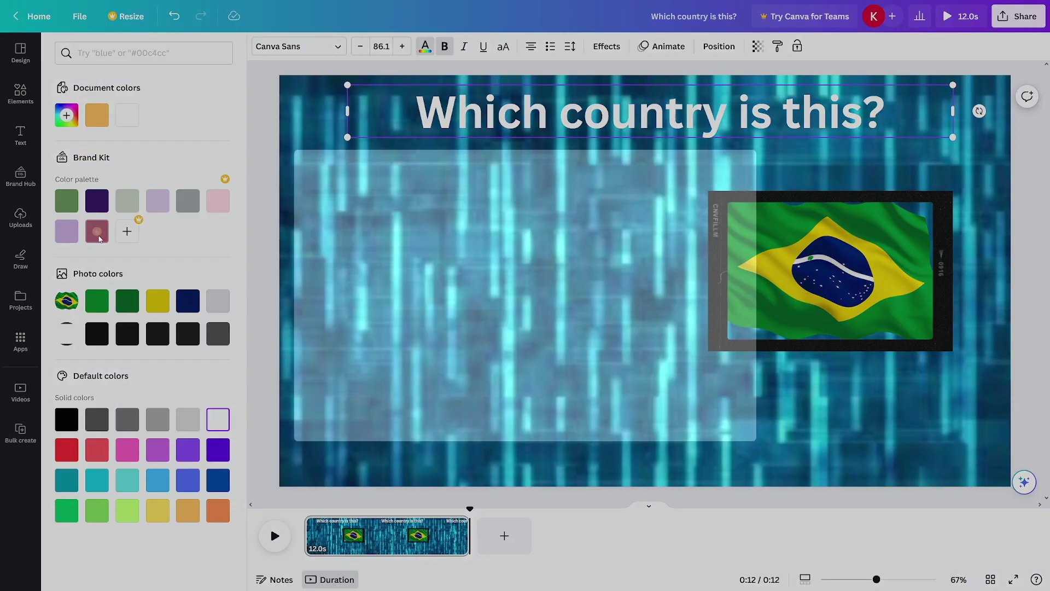
{"action": "left_click", "coordinate": [809, 134]}
{"action": "left_click", "coordinate": [157, 450]}
{"action": "left_click", "coordinate": [141, 571]}
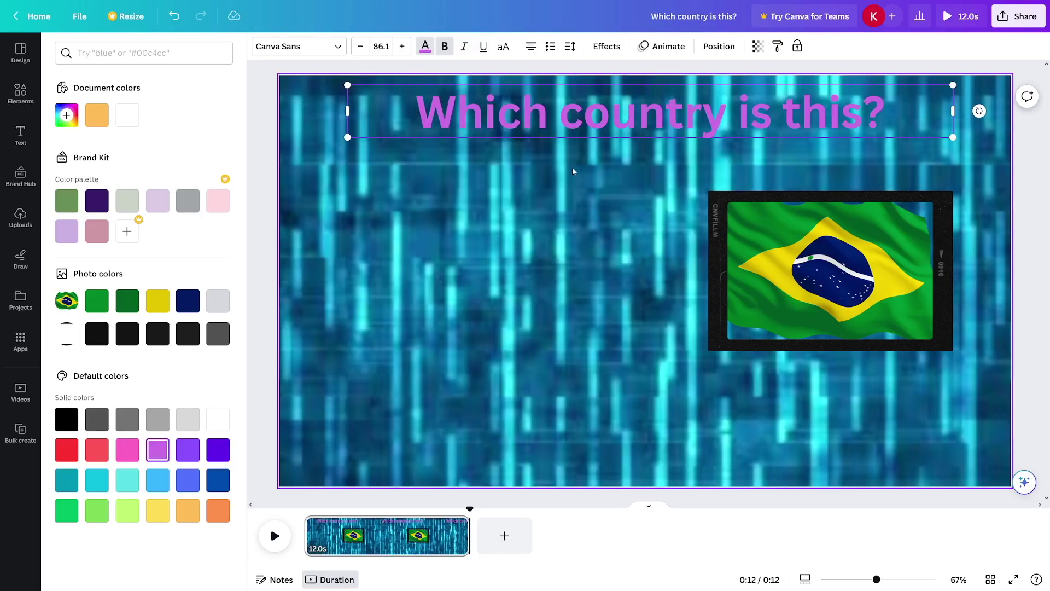
{"action": "left_click", "coordinate": [217, 510]}
{"action": "left_click", "coordinate": [406, 103]}
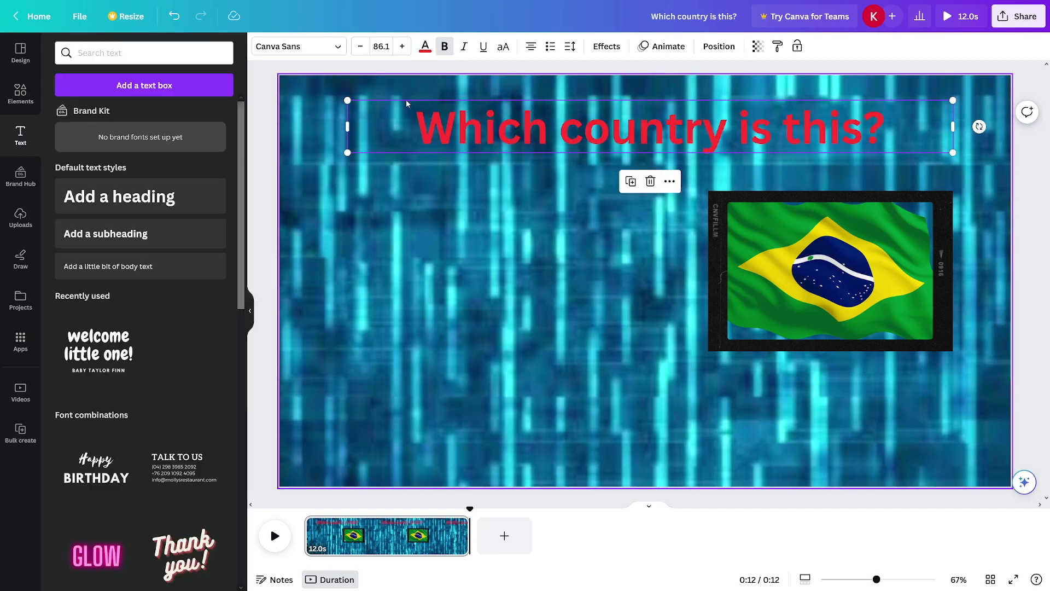
Step: Switch the 'Which country is this?' heading to Chewy, centre it and underline it
{"action": "left_click", "coordinate": [336, 50]}
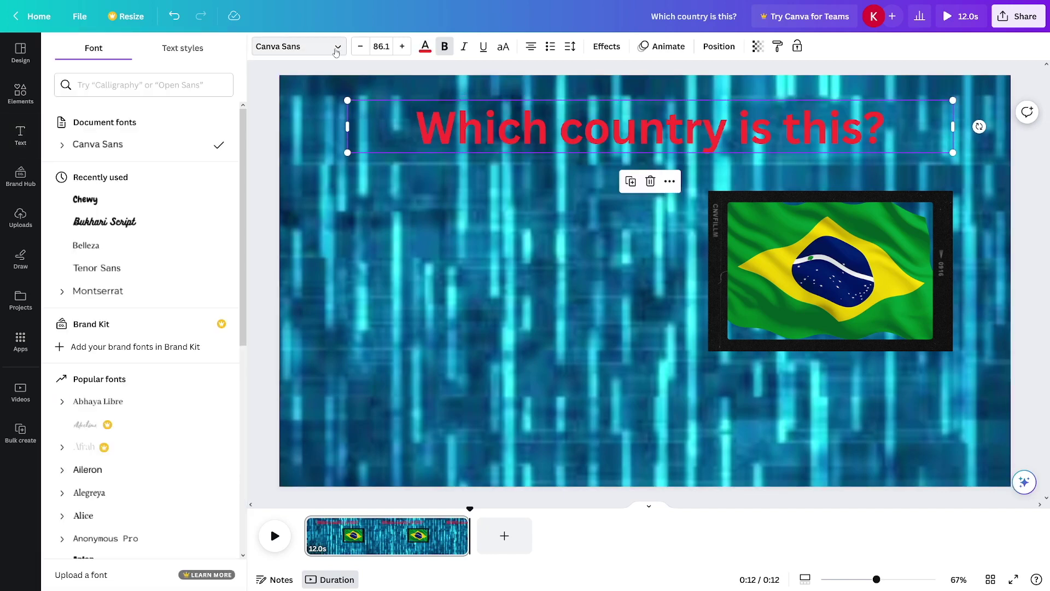
{"action": "left_click", "coordinate": [124, 206]}
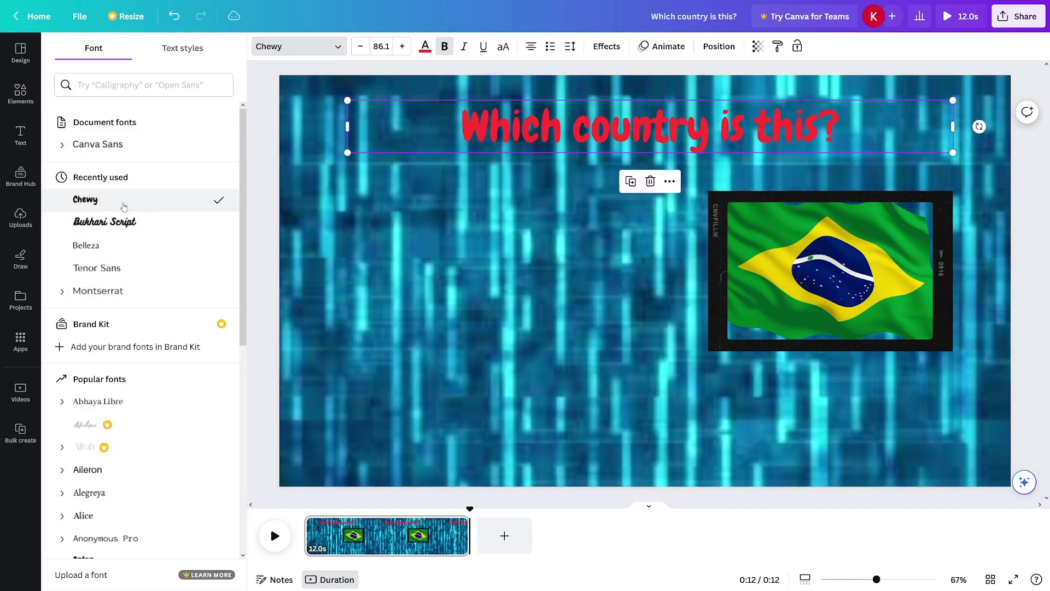
{"action": "left_click_drag", "start_coordinate": [346, 126], "coordinate": [349, 131]}
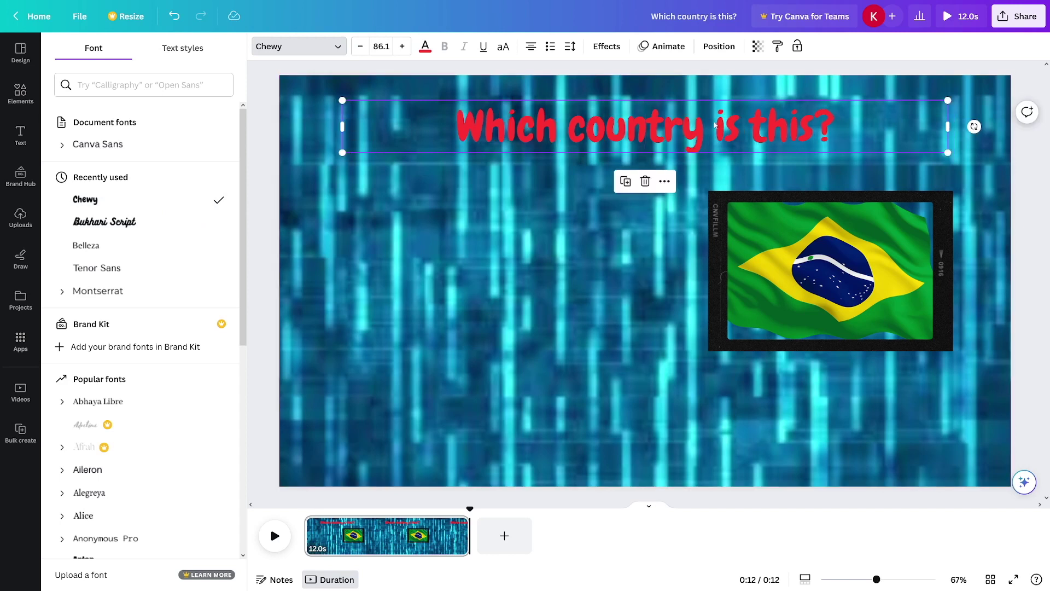
{"action": "left_click", "coordinate": [483, 47]}
{"action": "left_click", "coordinate": [651, 208]}
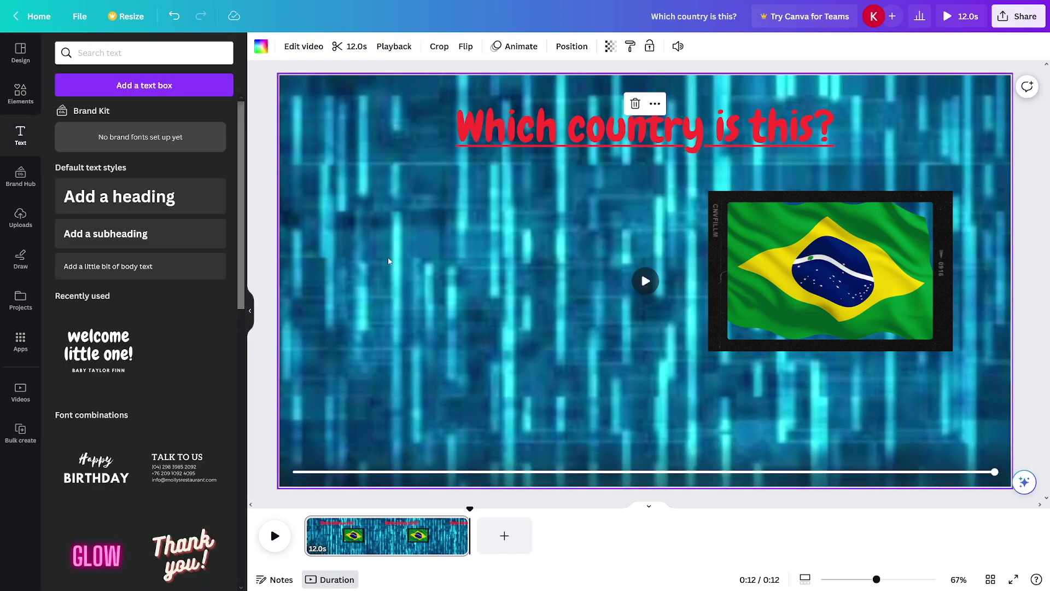
Step: Add a Circle element from a 'circle' search, placed top-left and resized to 227 by 227
{"action": "left_click", "coordinate": [28, 98]}
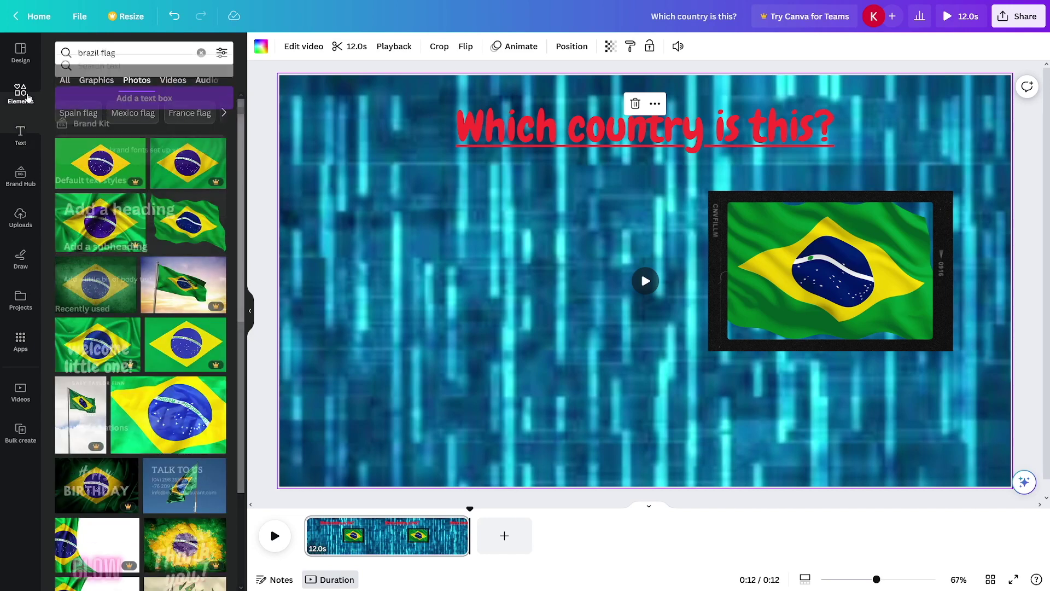
{"action": "left_click_drag", "start_coordinate": [144, 54], "coordinate": [86, 55]}
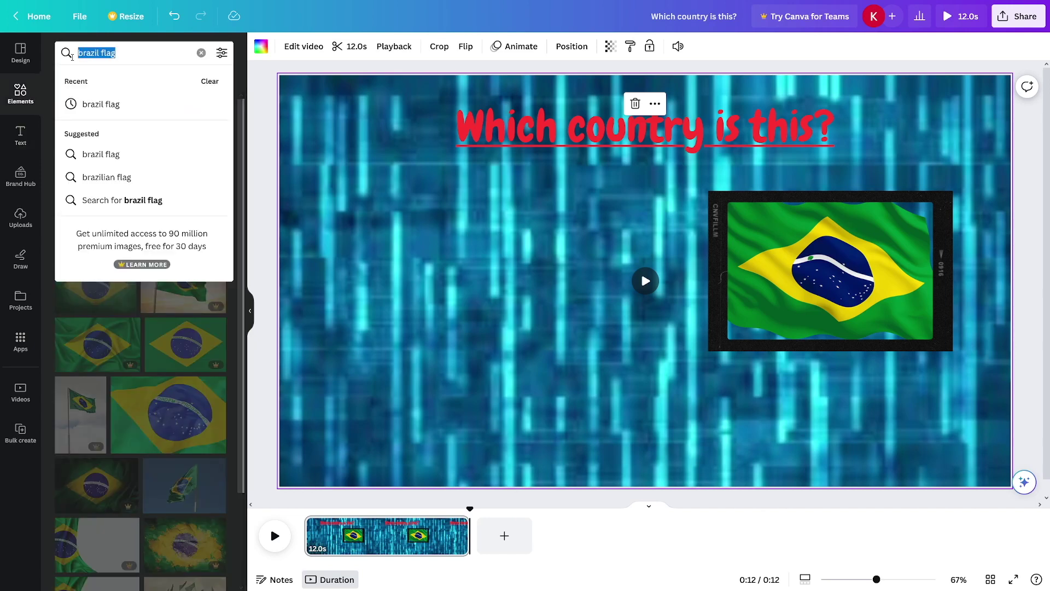
{"action": "type", "text": "circle"}
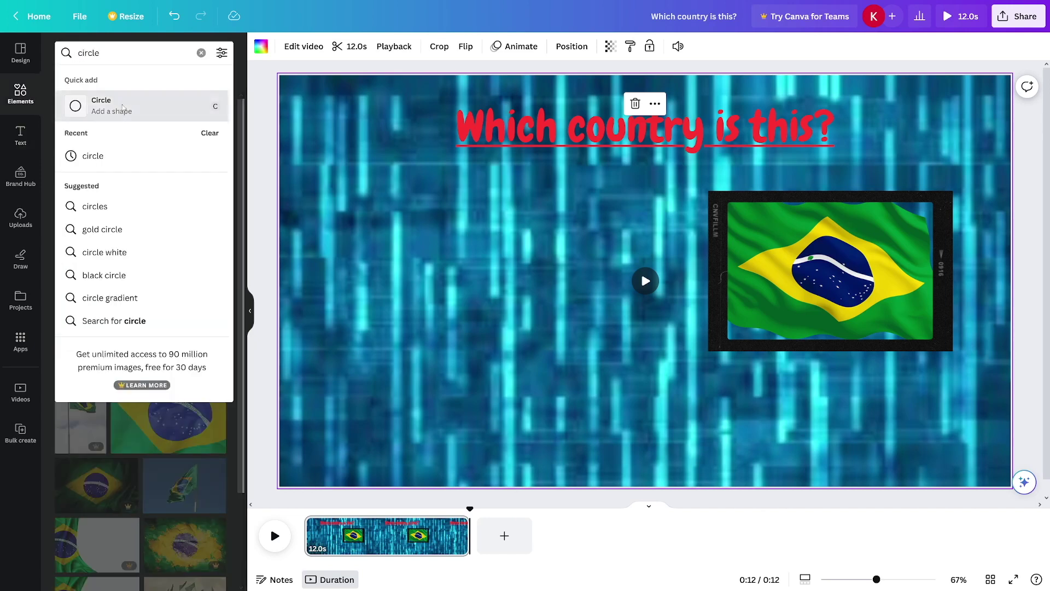
{"action": "left_click", "coordinate": [123, 107]}
{"action": "left_click_drag", "start_coordinate": [624, 260], "coordinate": [368, 158]}
{"action": "left_click_drag", "start_coordinate": [429, 228], "coordinate": [388, 194]}
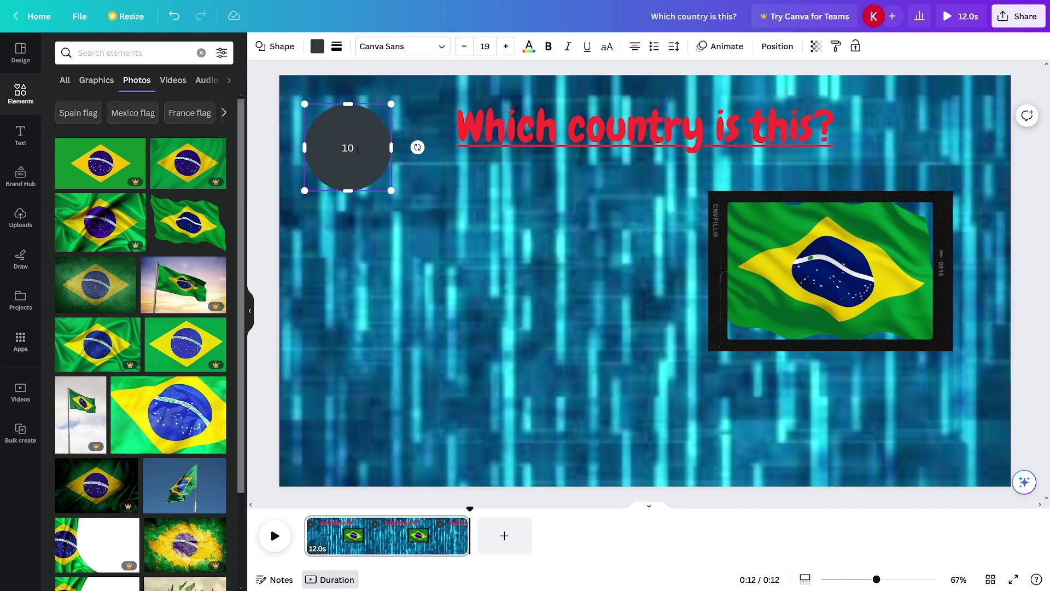
Step: Change the circle's number to 15 and fill the circle with yellow
{"action": "double_click", "coordinate": [340, 148]}
{"action": "type", "text": "15"}
{"action": "left_click", "coordinate": [383, 164]}
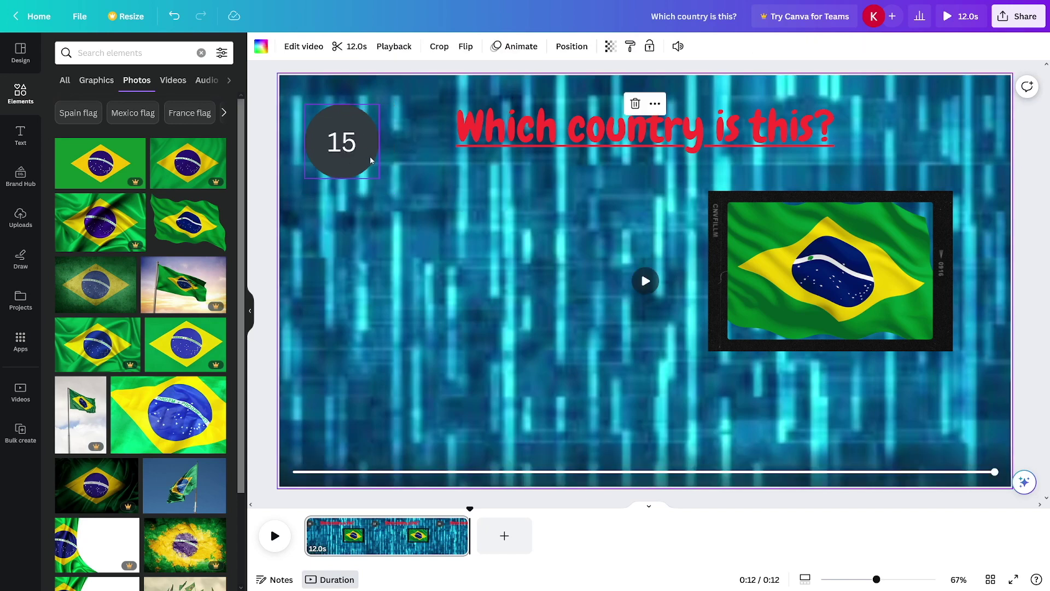
{"action": "left_click", "coordinate": [367, 165]}
{"action": "left_click", "coordinate": [317, 46]}
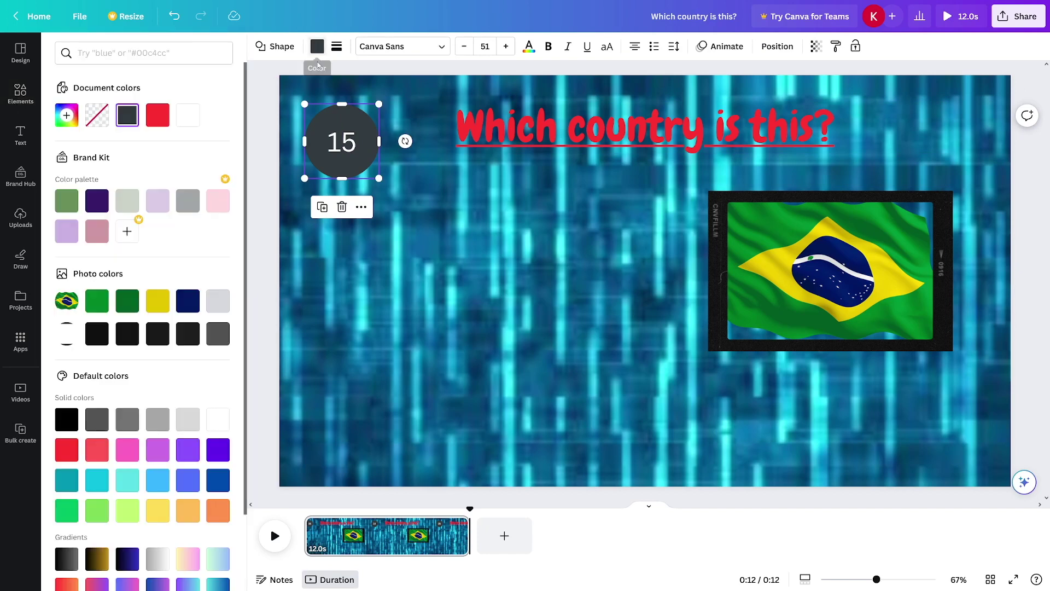
{"action": "left_click", "coordinate": [161, 301]}
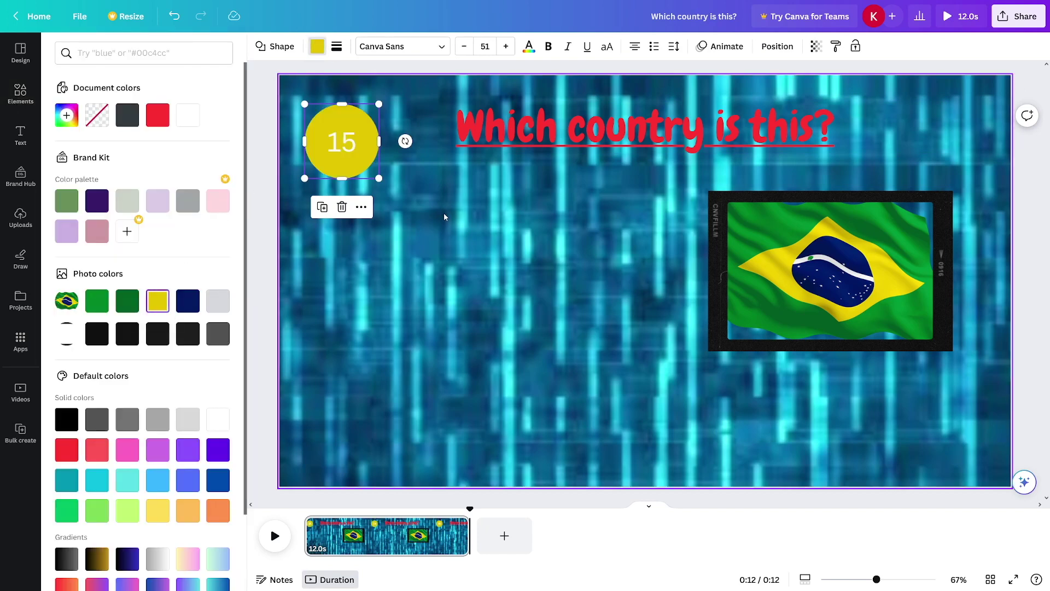
{"action": "left_click", "coordinate": [20, 134]}
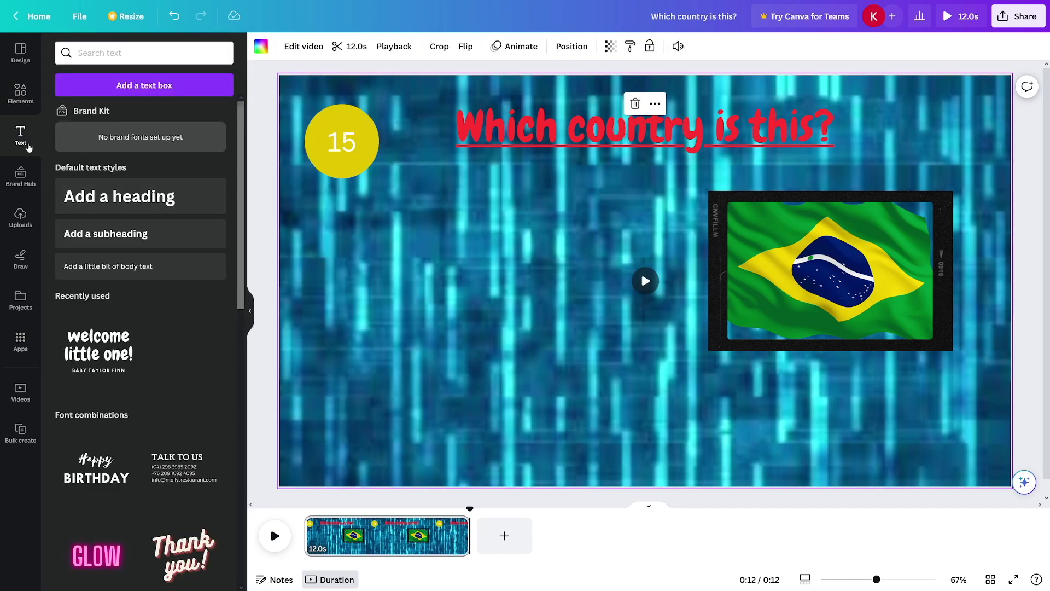
Step: Add a 'Hint:' subheading, duplicate it below-left, and select 'Samba' in the ChatGPT table
{"action": "left_click", "coordinate": [145, 236]}
{"action": "type", "text": "Hin"}
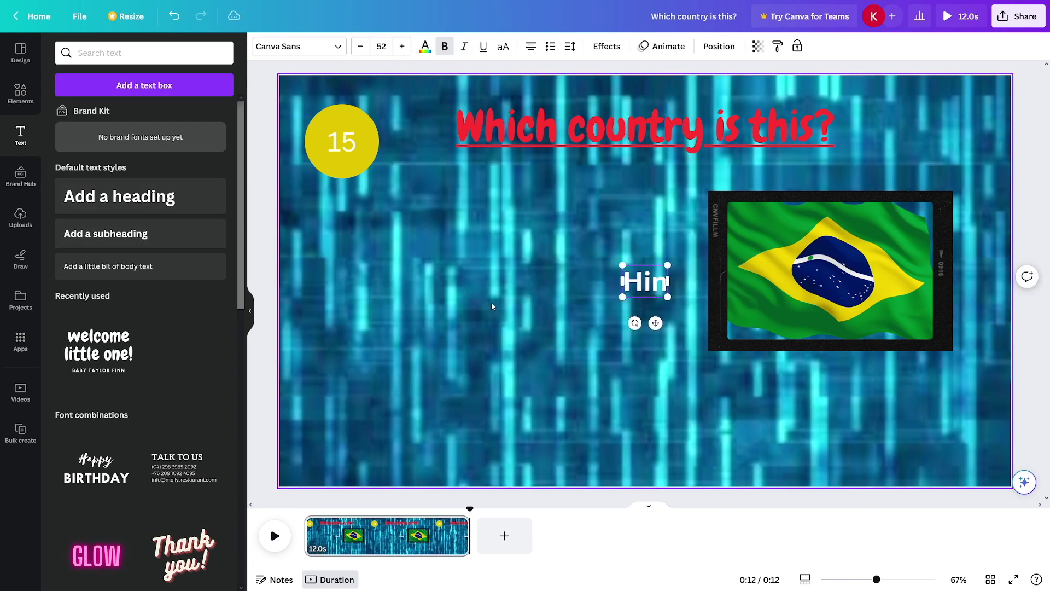
{"action": "type", "text": "t:"}
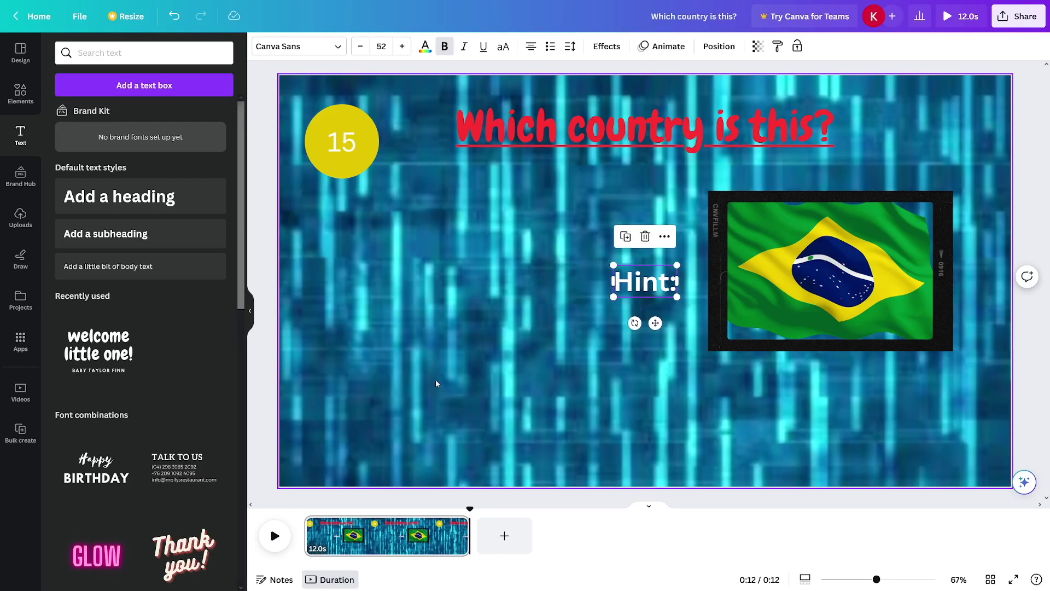
{"action": "key", "text": "ctrl+d"}
{"action": "left_click_drag", "start_coordinate": [651, 296], "coordinate": [533, 338]}
{"action": "double_click", "coordinate": [533, 335]}
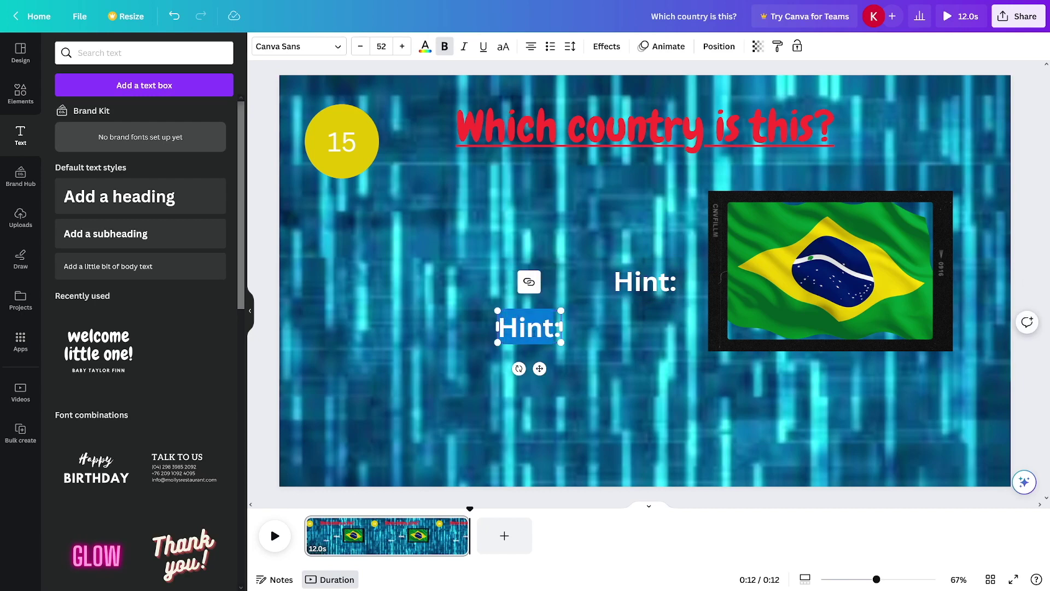
{"action": "key", "text": "Return"}
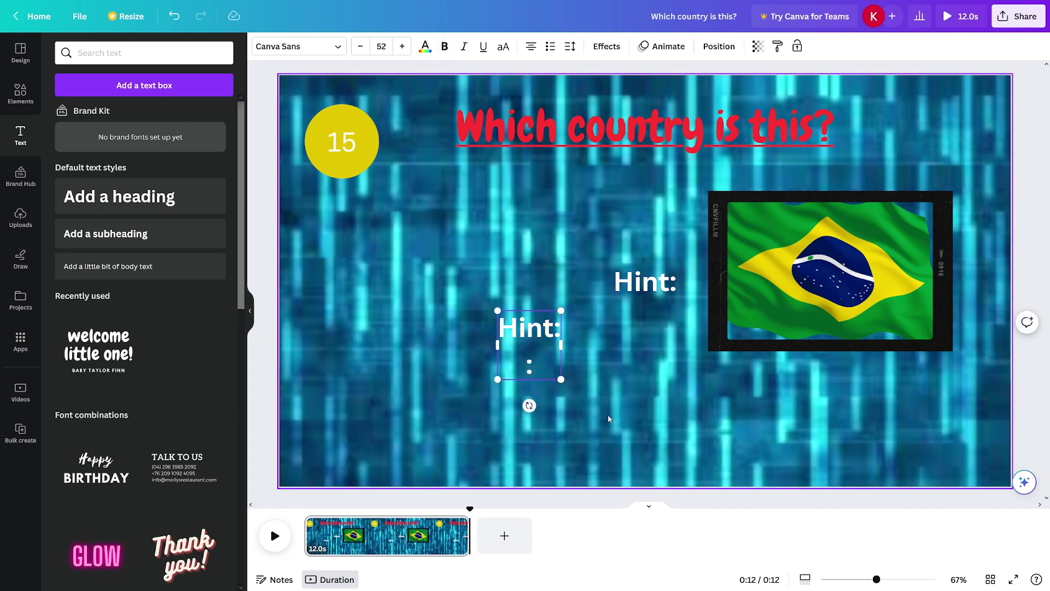
{"action": "key", "text": "ctrl+a"}
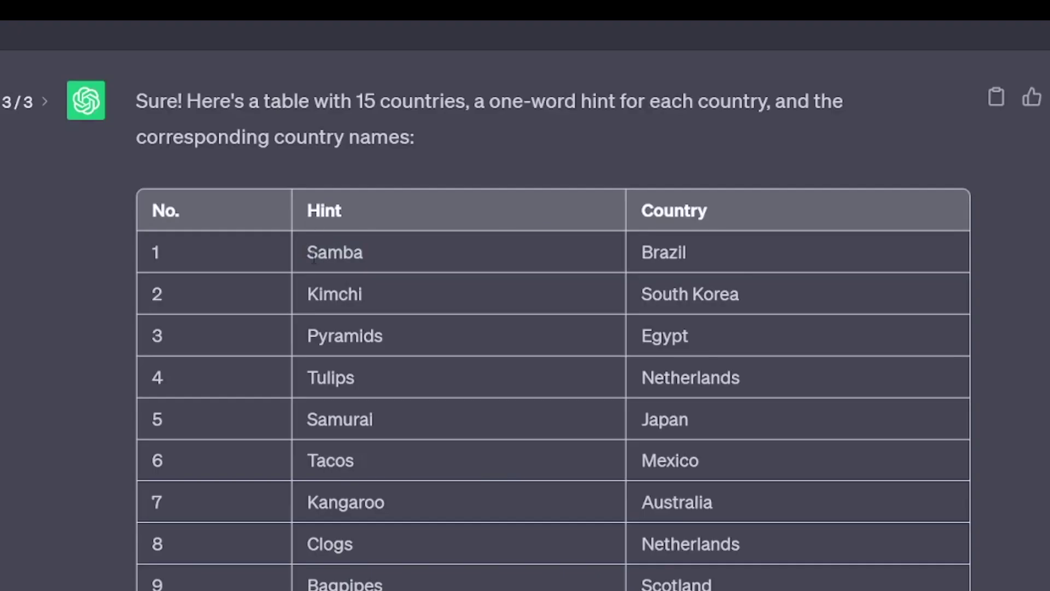
{"action": "left_click_drag", "start_coordinate": [308, 252], "coordinate": [363, 252]}
Step: Place the smaller 'Hint:' label above 'Samba' and enlarge Samba to 75.6
{"action": "left_click", "coordinate": [366, 249]}
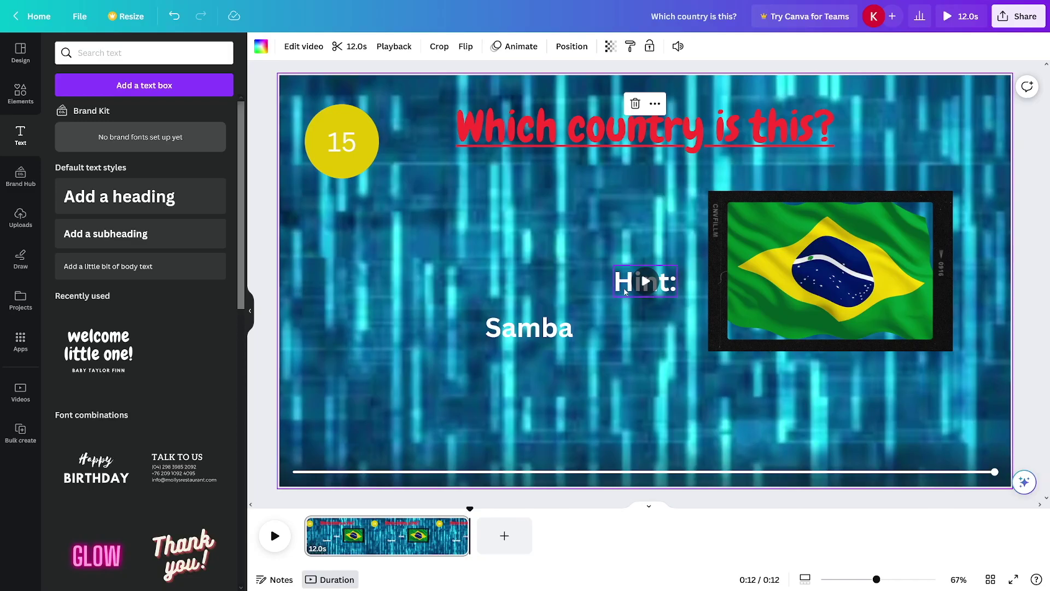
{"action": "left_click", "coordinate": [622, 285]}
{"action": "left_click_drag", "start_coordinate": [621, 285], "coordinate": [362, 241]}
{"action": "left_click_drag", "start_coordinate": [511, 326], "coordinate": [380, 280]}
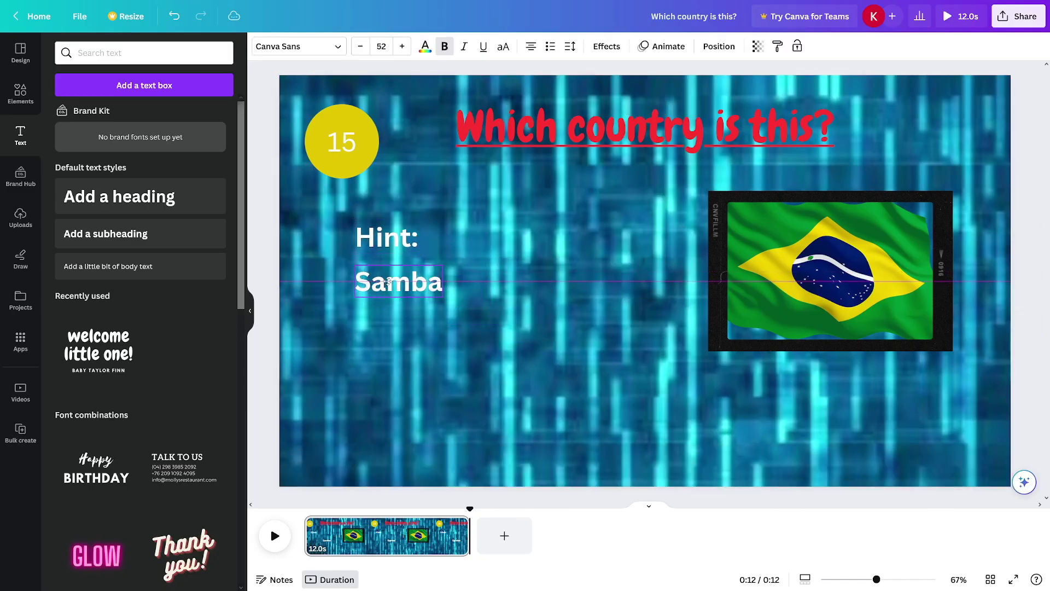
{"action": "left_click_drag", "start_coordinate": [360, 233], "coordinate": [348, 232]}
{"action": "left_click_drag", "start_coordinate": [405, 249], "coordinate": [399, 247]}
{"action": "left_click", "coordinate": [428, 290]}
{"action": "left_click_drag", "start_coordinate": [443, 296], "coordinate": [485, 307]}
{"action": "mouse_move", "coordinate": [418, 290]}
{"action": "left_mouse_down"}
{"action": "mouse_move", "coordinate": [405, 284]}
{"action": "mouse_move", "coordinate": [414, 282]}
{"action": "left_mouse_up"}
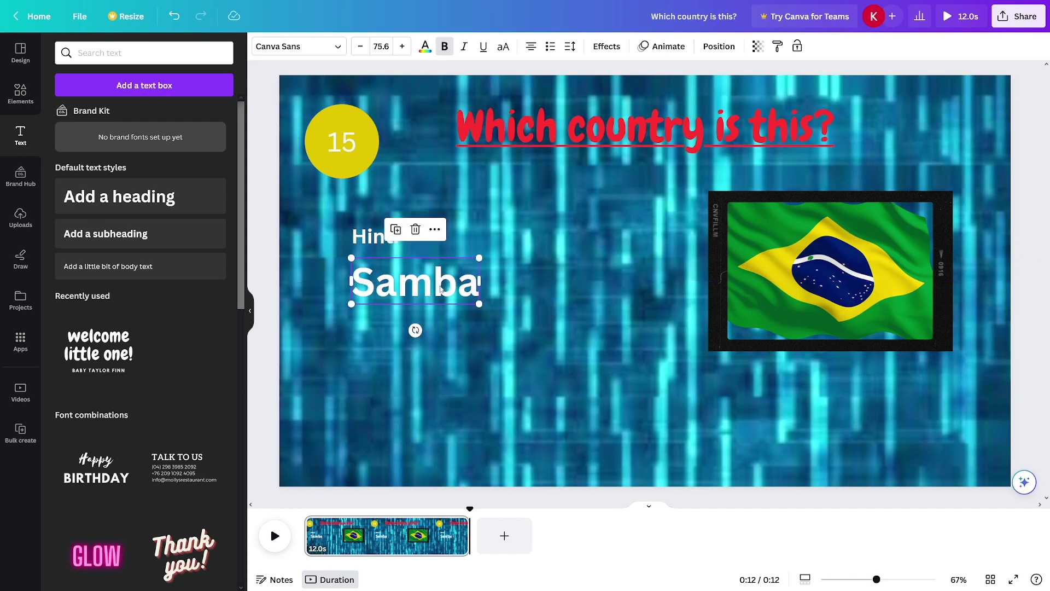
{"action": "left_click", "coordinate": [509, 361]}
Step: Colour the Hint: label red and apply the red to all matching texts
{"action": "left_click", "coordinate": [375, 236]}
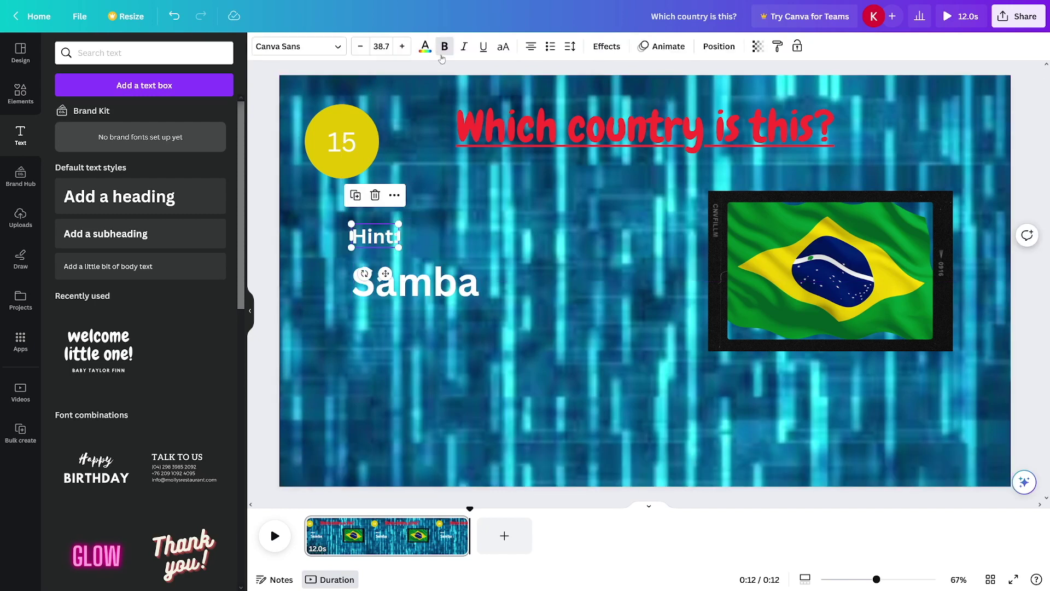
{"action": "left_click", "coordinate": [426, 46]}
{"action": "left_click", "coordinate": [74, 454]}
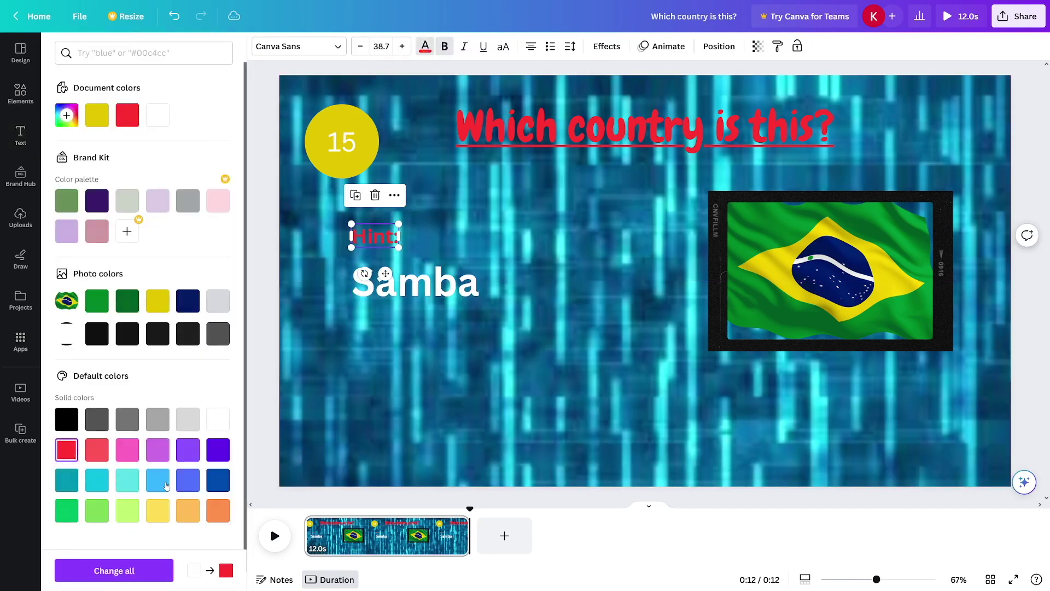
{"action": "left_click", "coordinate": [113, 569]}
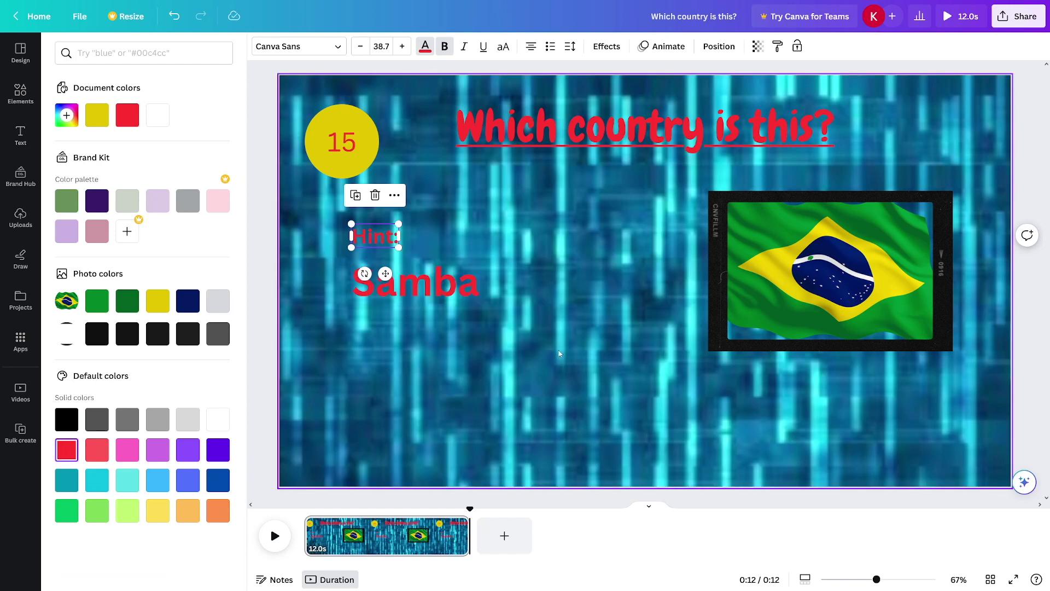
{"action": "key", "text": "Tab"}
{"action": "left_click", "coordinate": [596, 413]}
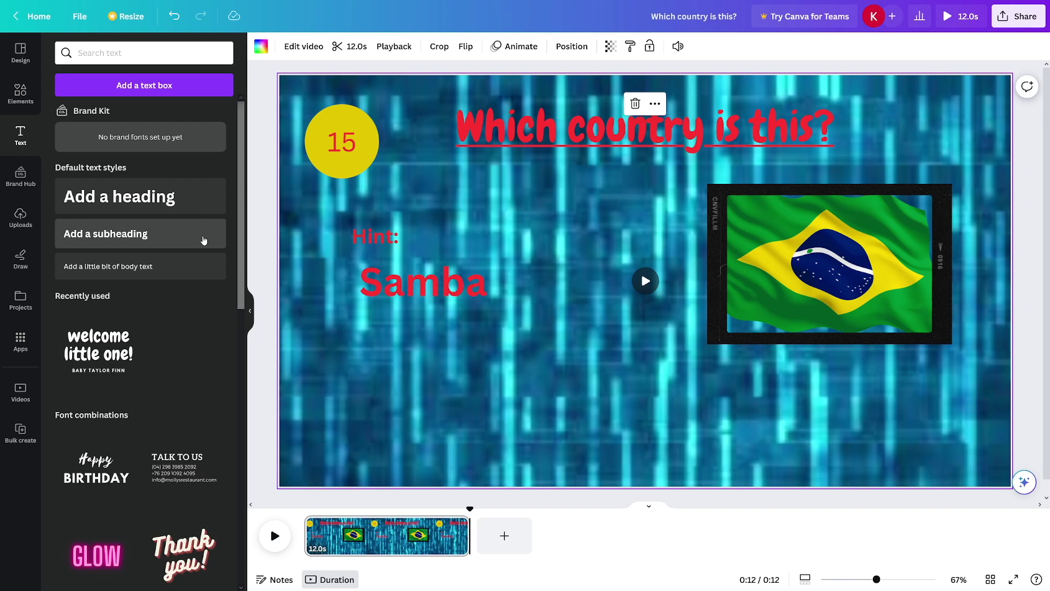
Step: Add a red heading reading 'Brazil'
{"action": "left_click", "coordinate": [167, 197]}
{"action": "type", "text": "Brazil"}
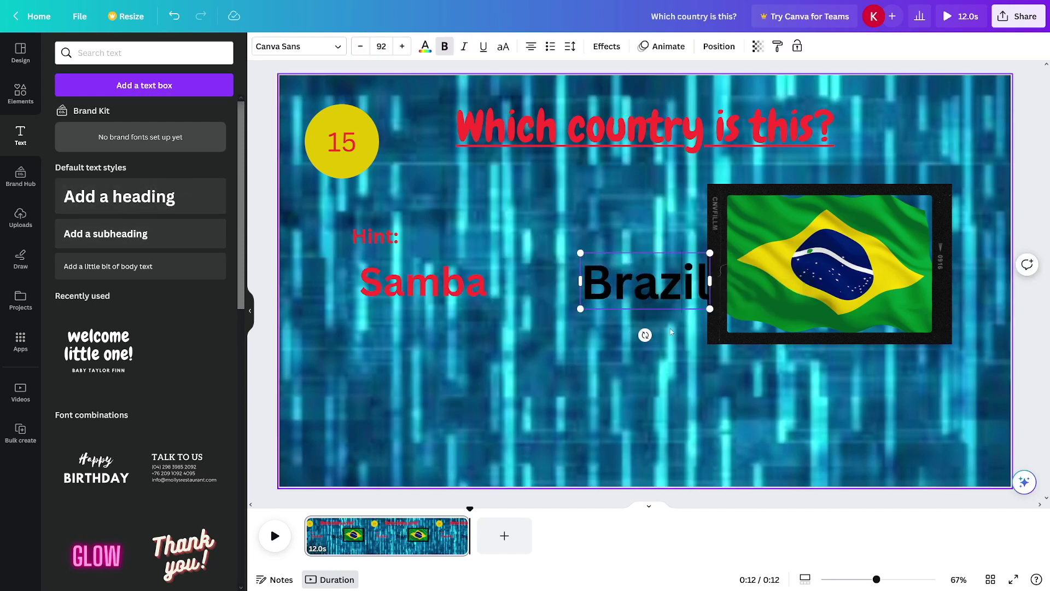
{"action": "left_click", "coordinate": [424, 47]}
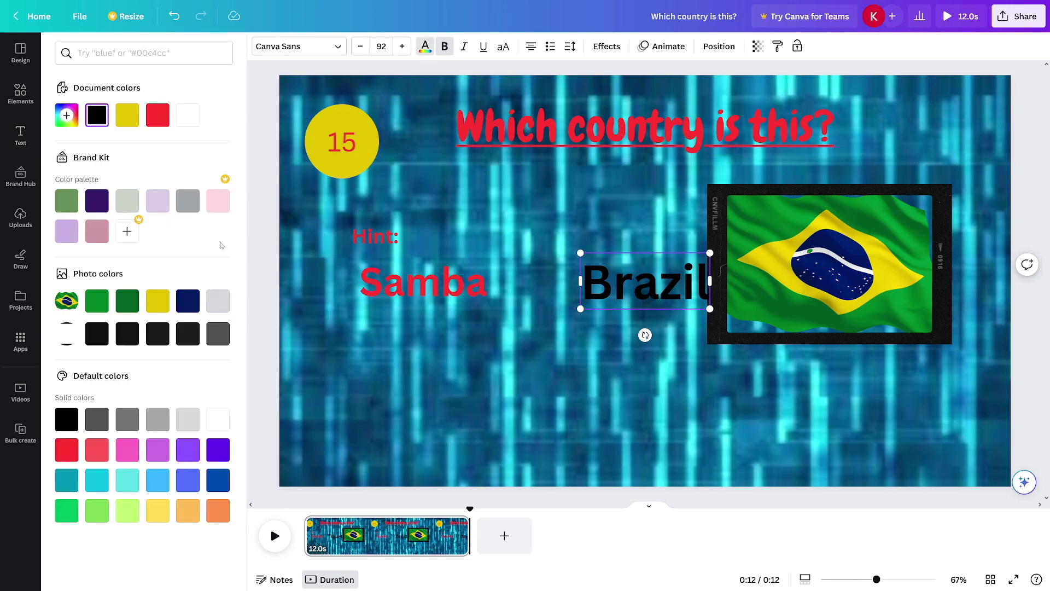
{"action": "left_click", "coordinate": [76, 456]}
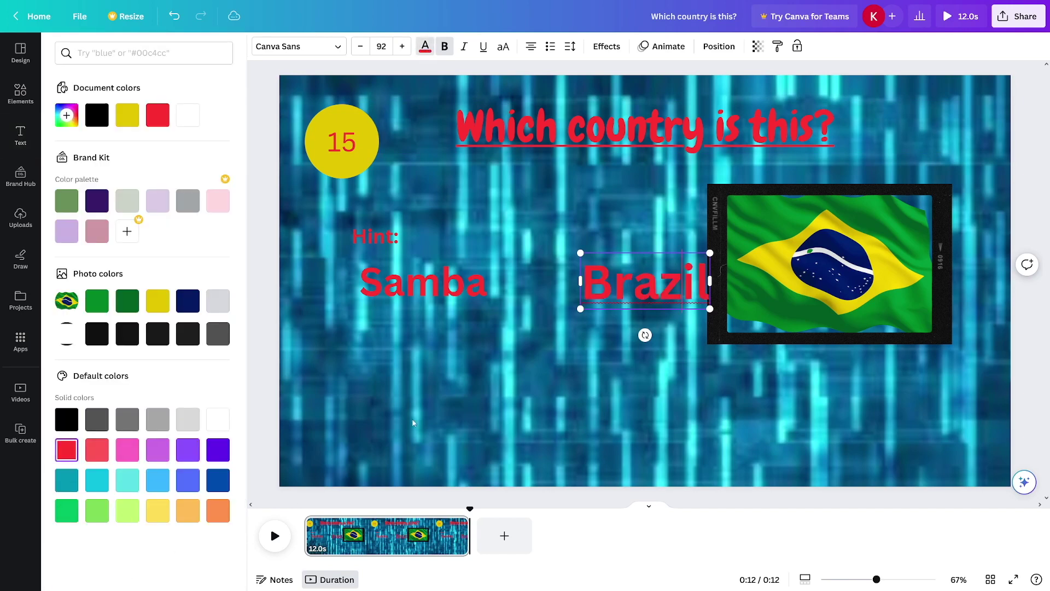
{"action": "left_click", "coordinate": [724, 352]}
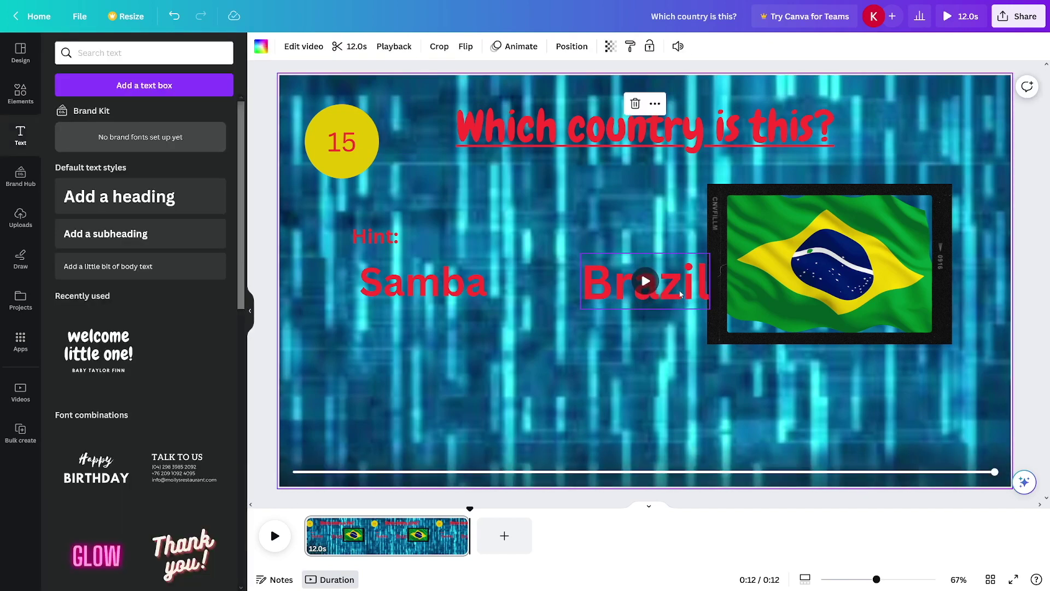
Step: Position Brazil below the flag, move the flag right, and nudge Samba left under Hint:
{"action": "left_click_drag", "start_coordinate": [679, 294], "coordinate": [740, 438]}
{"action": "left_click_drag", "start_coordinate": [681, 405], "coordinate": [654, 396]}
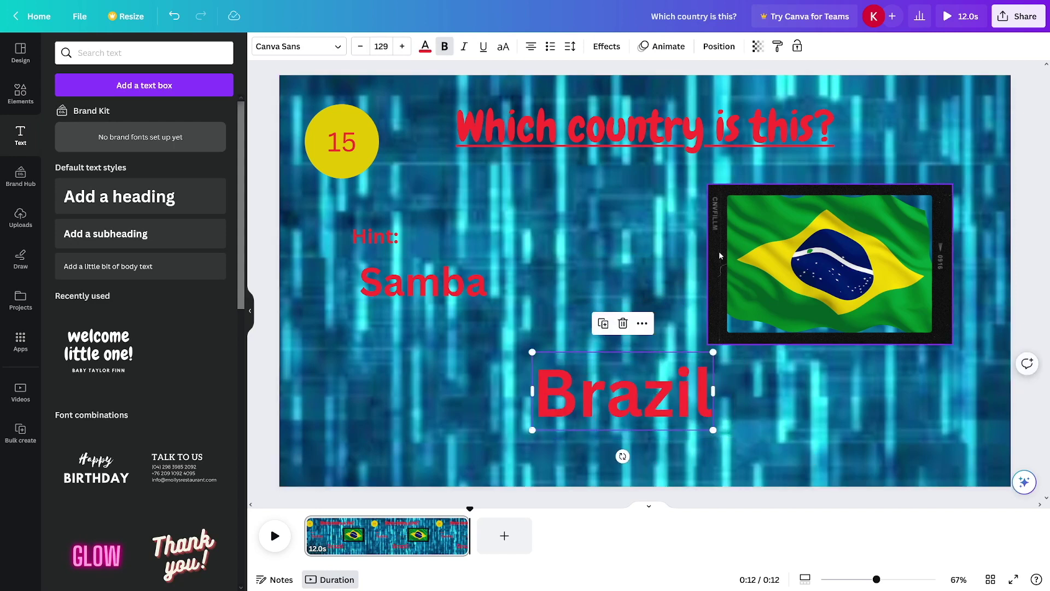
{"action": "left_click_drag", "start_coordinate": [829, 290], "coordinate": [851, 288]}
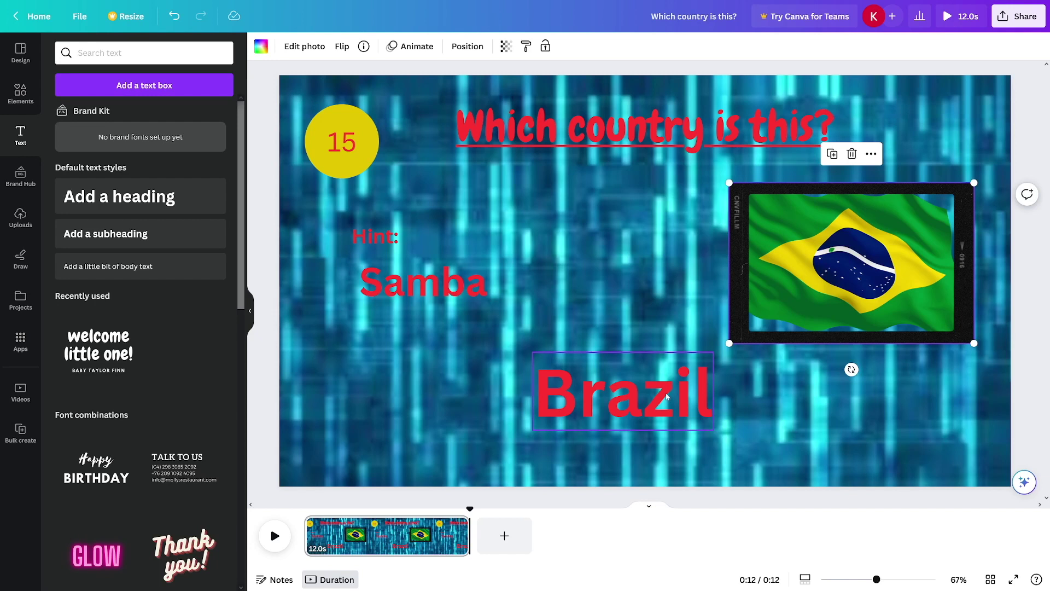
{"action": "left_click_drag", "start_coordinate": [661, 399], "coordinate": [668, 399]}
{"action": "left_click_drag", "start_coordinate": [426, 290], "coordinate": [419, 290]}
Step: Trim the start of the Hint: and Samba layer so they appear after a short delay, then preview
{"action": "left_click", "coordinate": [642, 310]}
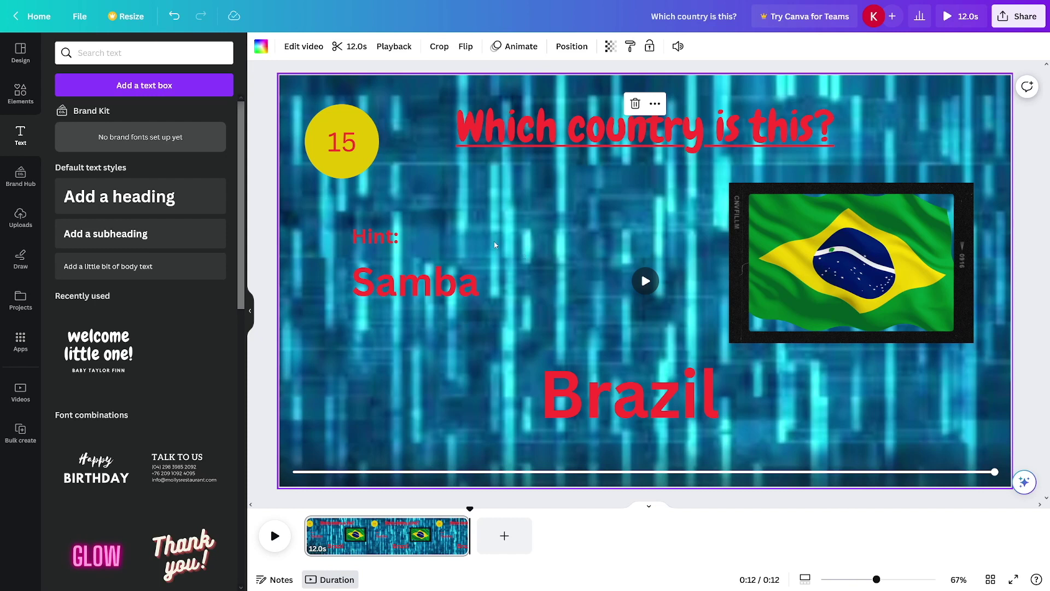
{"action": "left_click", "coordinate": [376, 240]}
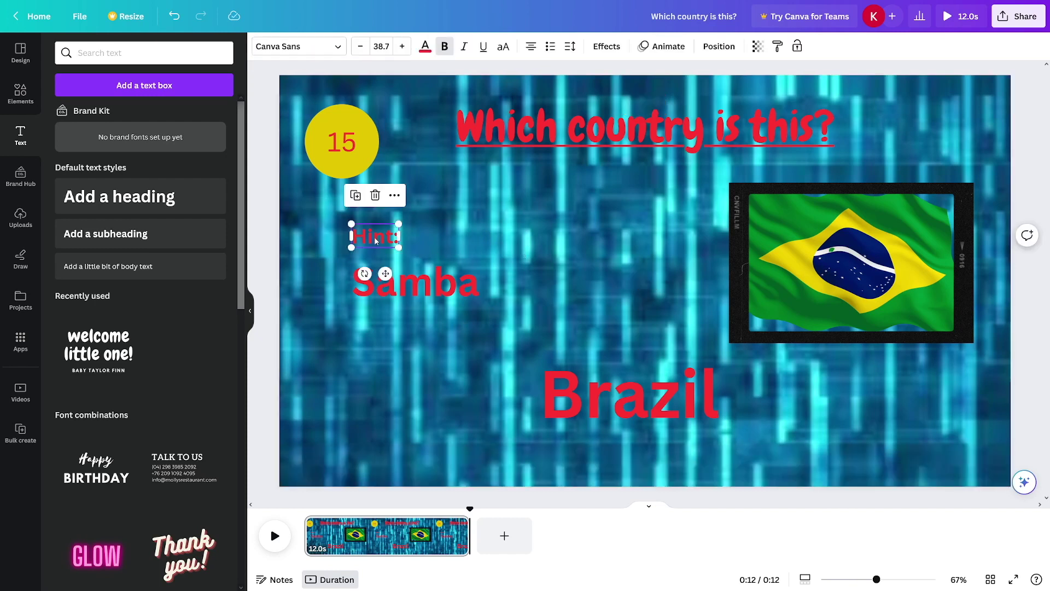
{"action": "left_click", "coordinate": [416, 284], "text": "shift"}
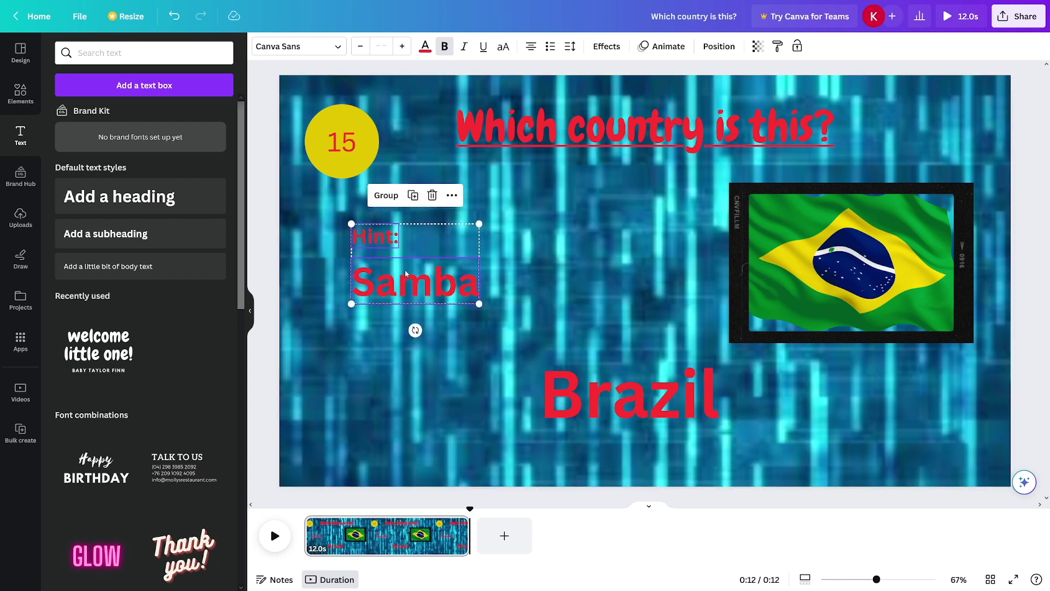
{"action": "right_click", "coordinate": [405, 270]}
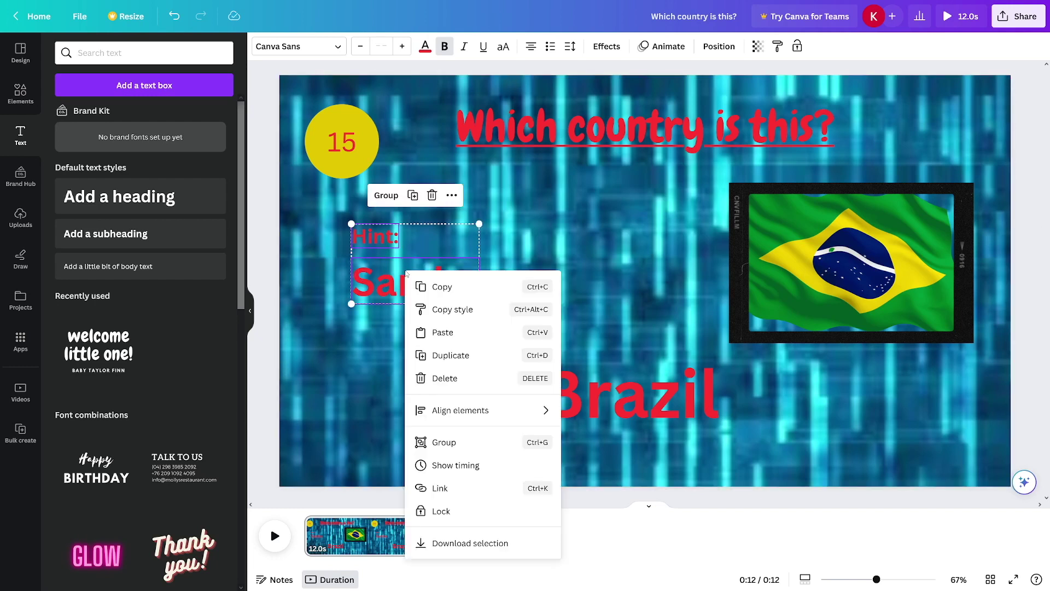
{"action": "left_click", "coordinate": [485, 470]}
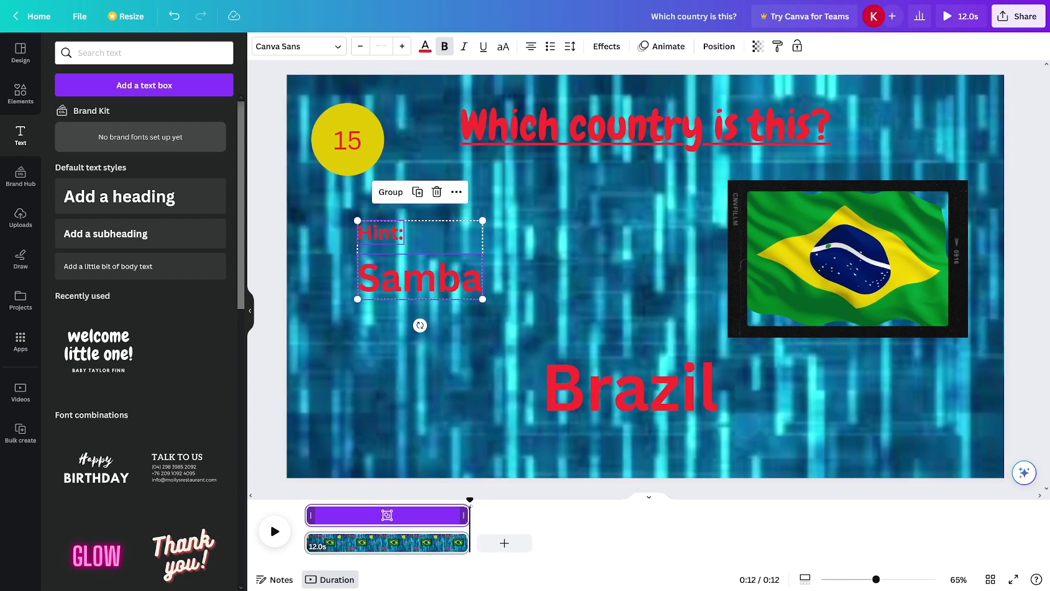
{"action": "left_click_drag", "start_coordinate": [469, 499], "coordinate": [312, 493]}
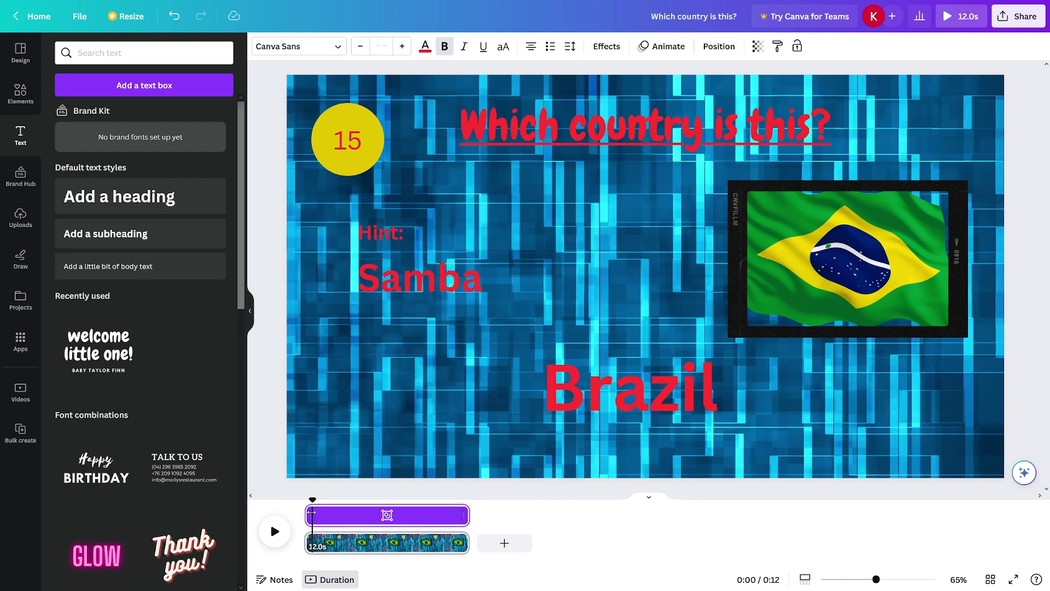
{"action": "left_click_drag", "start_coordinate": [302, 514], "coordinate": [304, 500]}
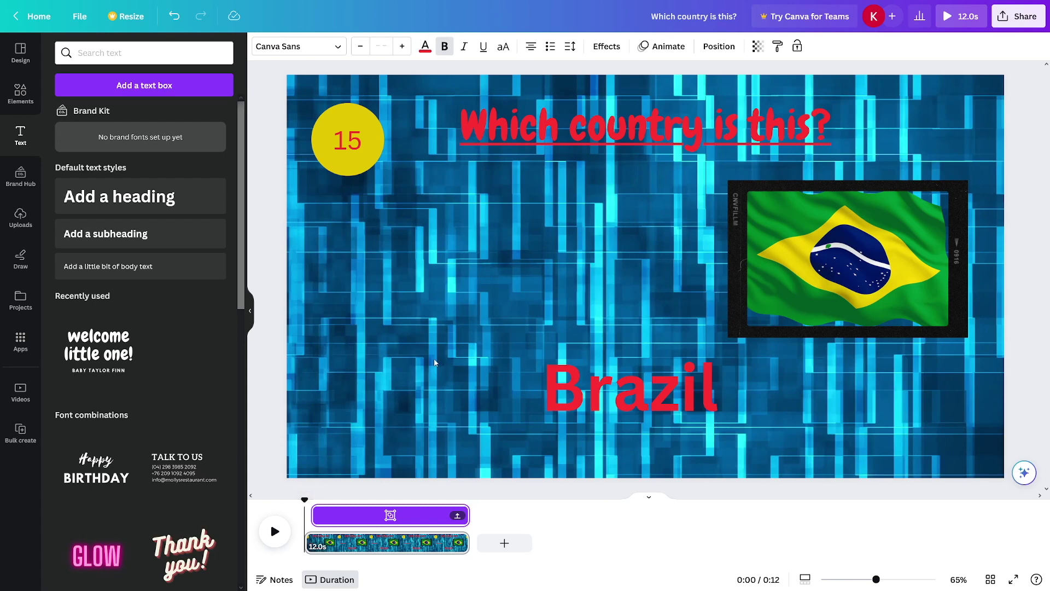
{"action": "key", "text": "space"}
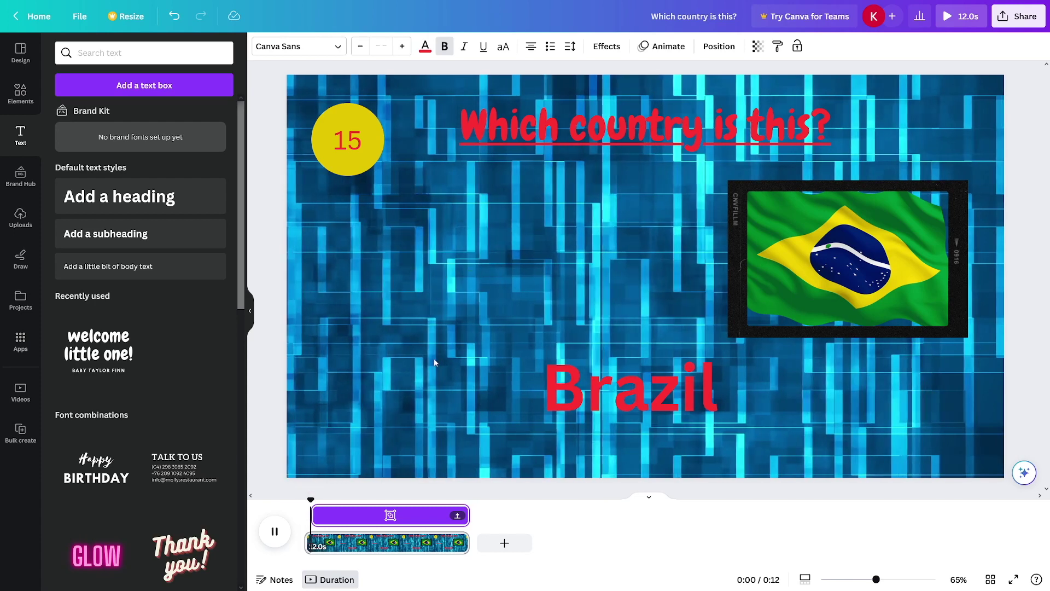
{"action": "key", "text": "space"}
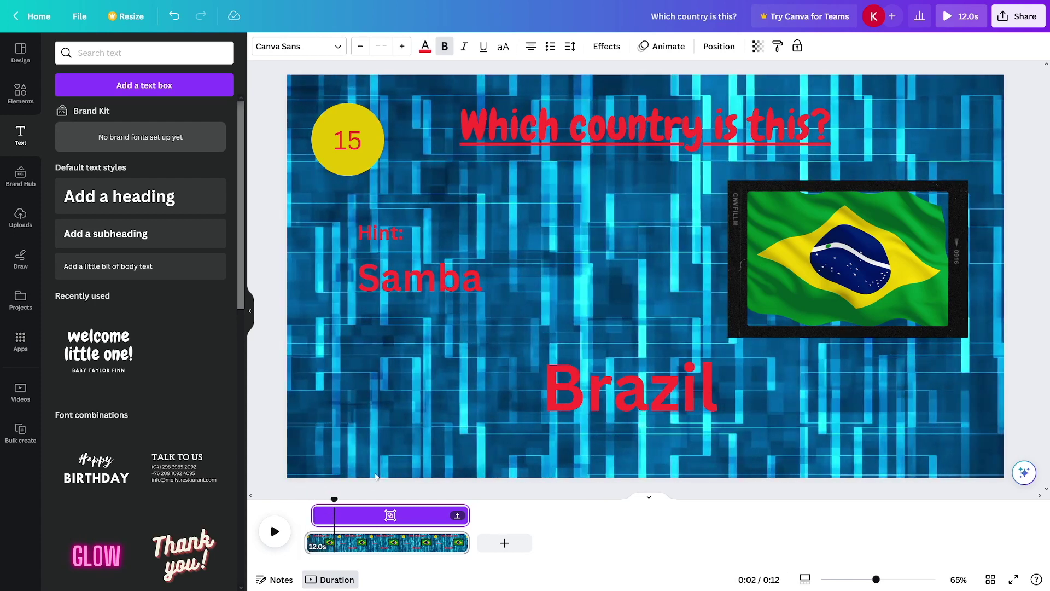
{"action": "left_click_drag", "start_coordinate": [325, 502], "coordinate": [304, 500]}
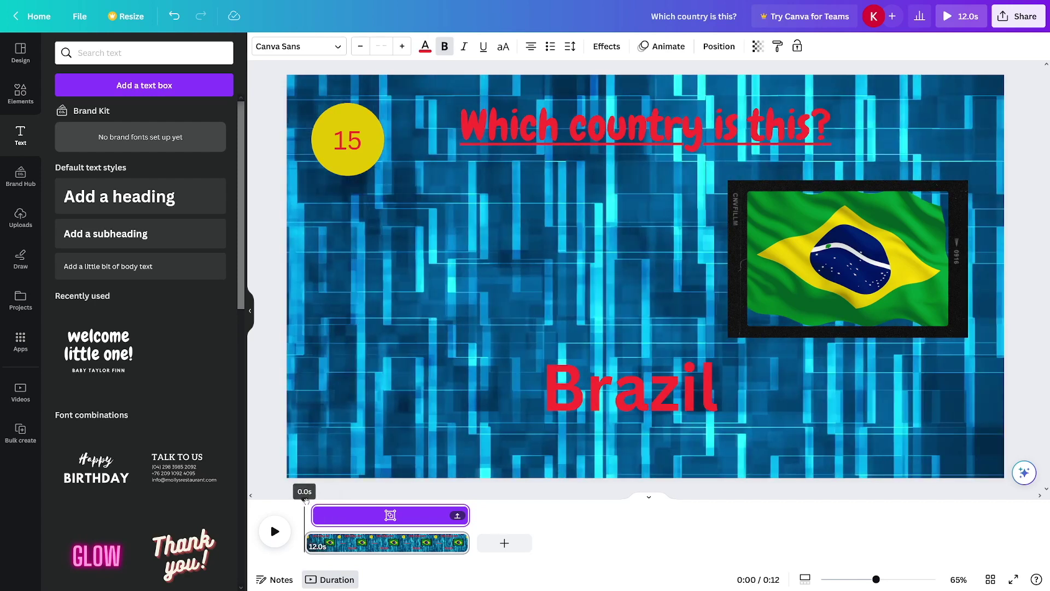
Step: Check the heading, 15 circle and flag timings, starting the flag slightly later
{"action": "left_click", "coordinate": [581, 130]}
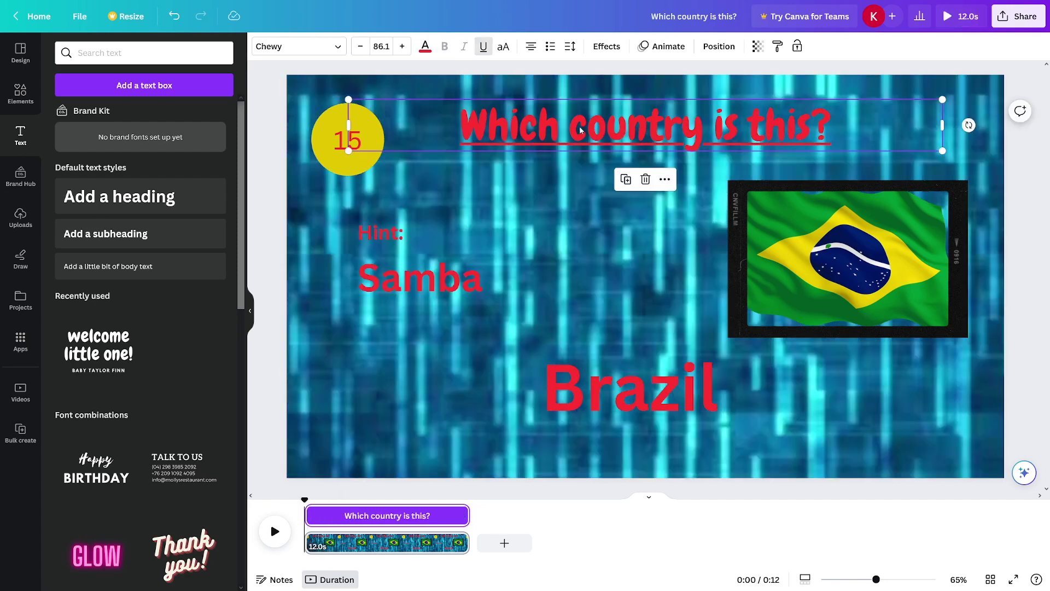
{"action": "right_click", "coordinate": [588, 127]}
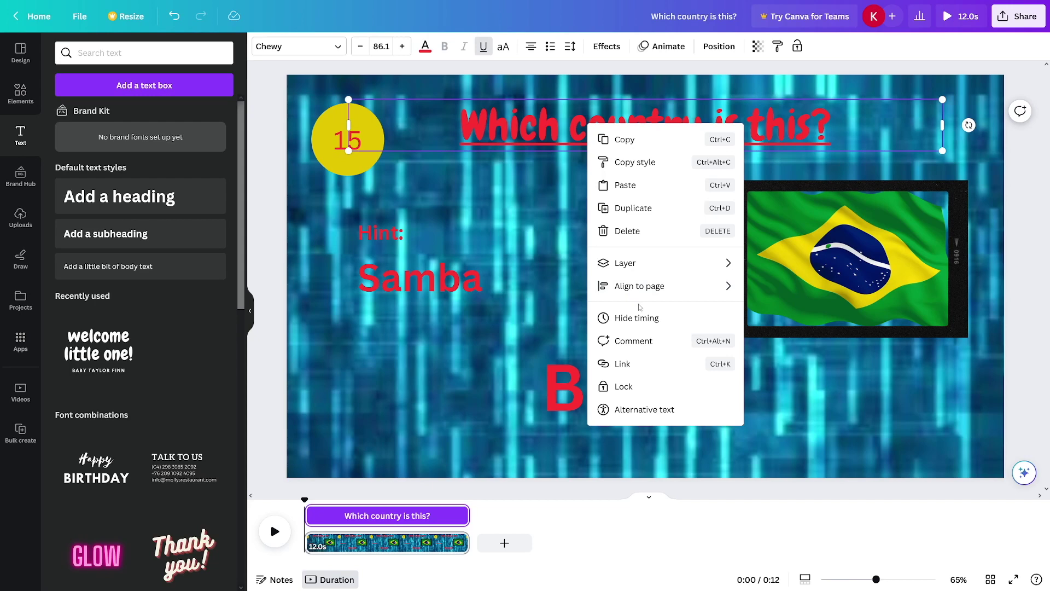
{"action": "left_click", "coordinate": [493, 517]}
{"action": "left_click_drag", "start_coordinate": [469, 500], "coordinate": [314, 515]}
{"action": "left_click", "coordinate": [355, 161]}
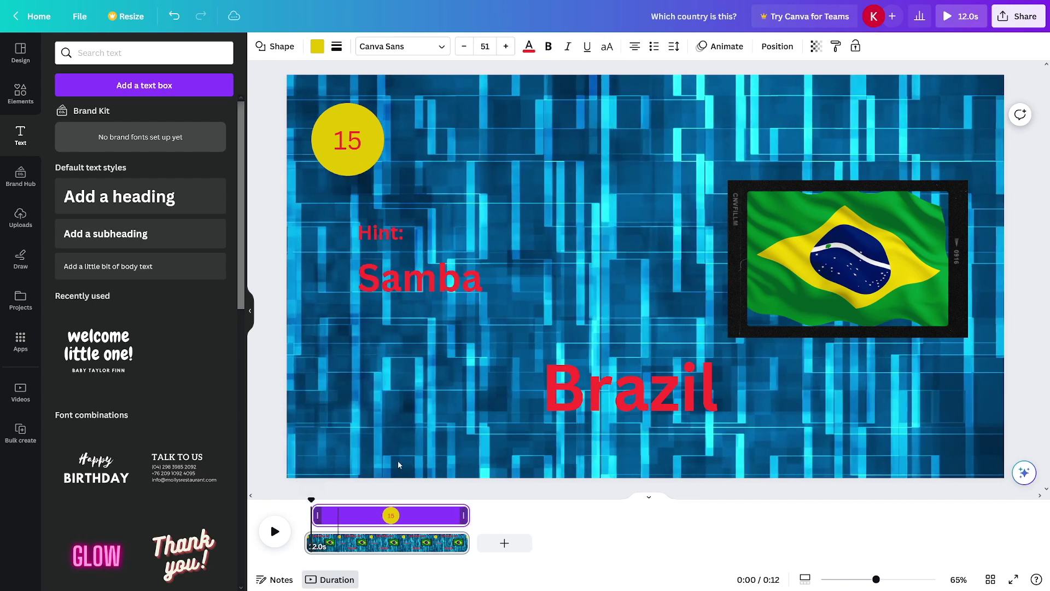
{"action": "left_click", "coordinate": [824, 275]}
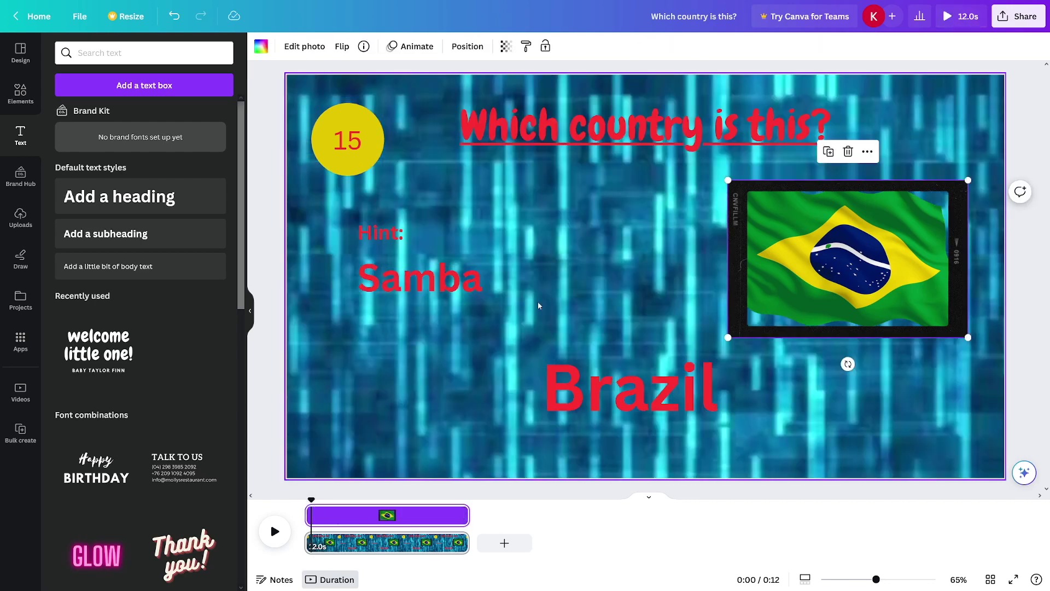
{"action": "left_click_drag", "start_coordinate": [308, 514], "coordinate": [310, 514]}
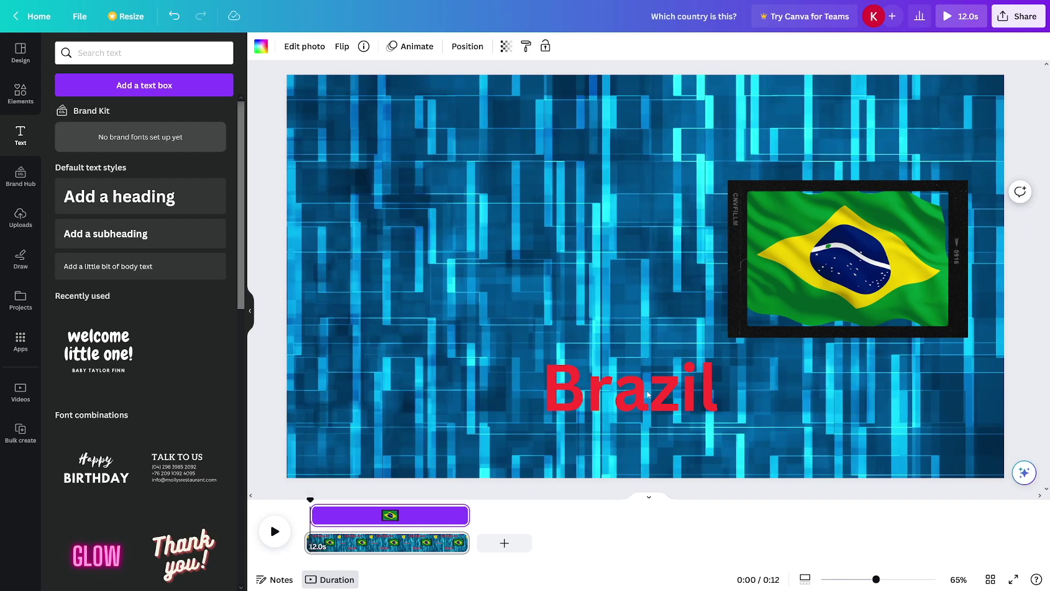
Step: Delay the Brazil answer until about 9.4 seconds and preview the playback
{"action": "left_click", "coordinate": [649, 393]}
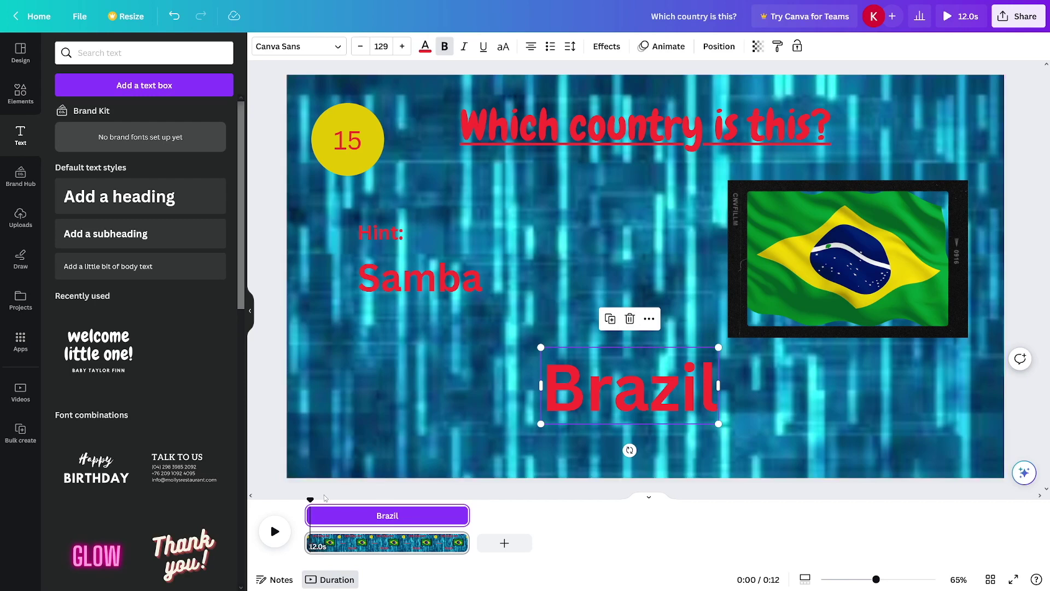
{"action": "left_click_drag", "start_coordinate": [310, 499], "coordinate": [436, 500]}
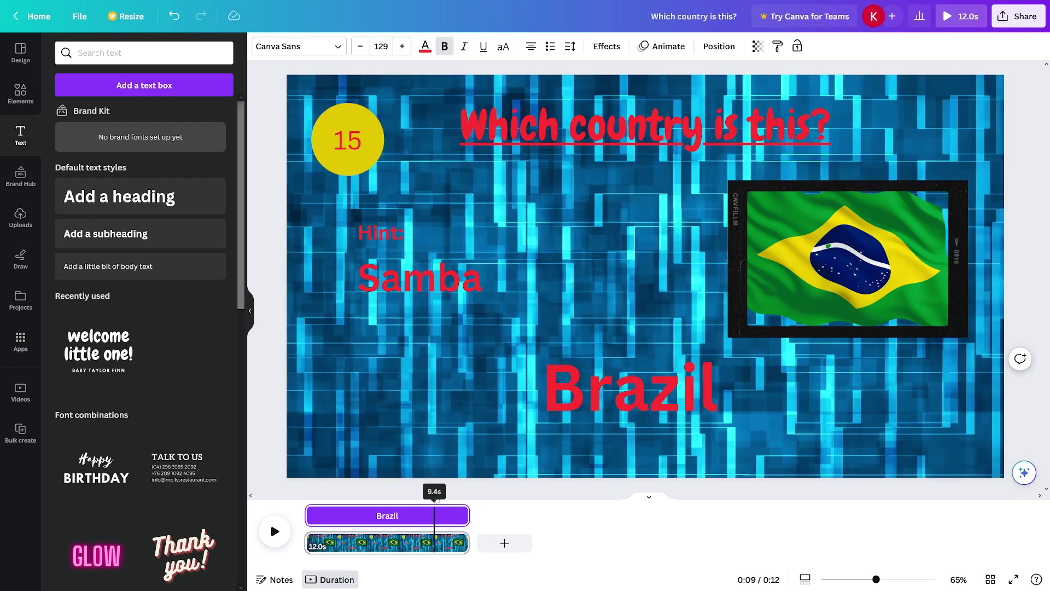
{"action": "left_click_drag", "start_coordinate": [307, 515], "coordinate": [432, 517]}
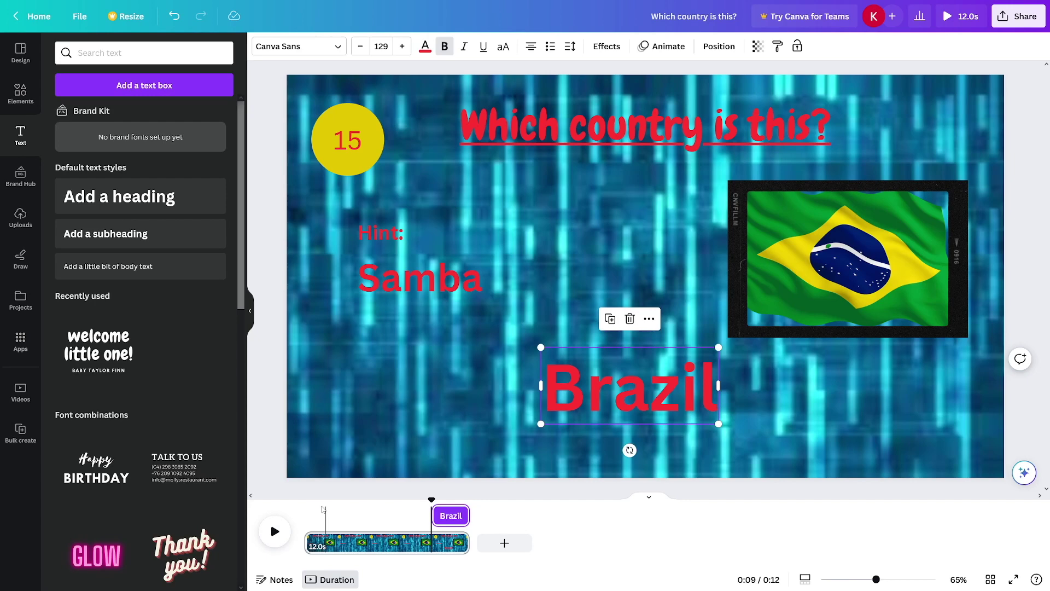
{"action": "key", "text": "space"}
{"action": "left_click_drag", "start_coordinate": [474, 499], "coordinate": [325, 499]}
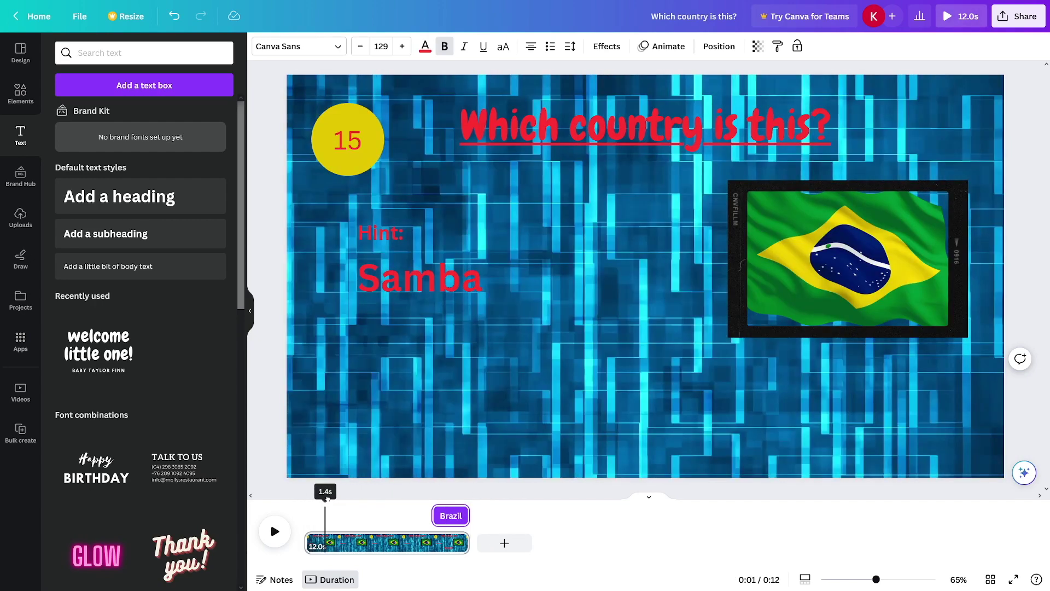
Step: Give the title, 15 circle, Hint: and Samba texts a Fade animation
{"action": "left_click", "coordinate": [622, 138]}
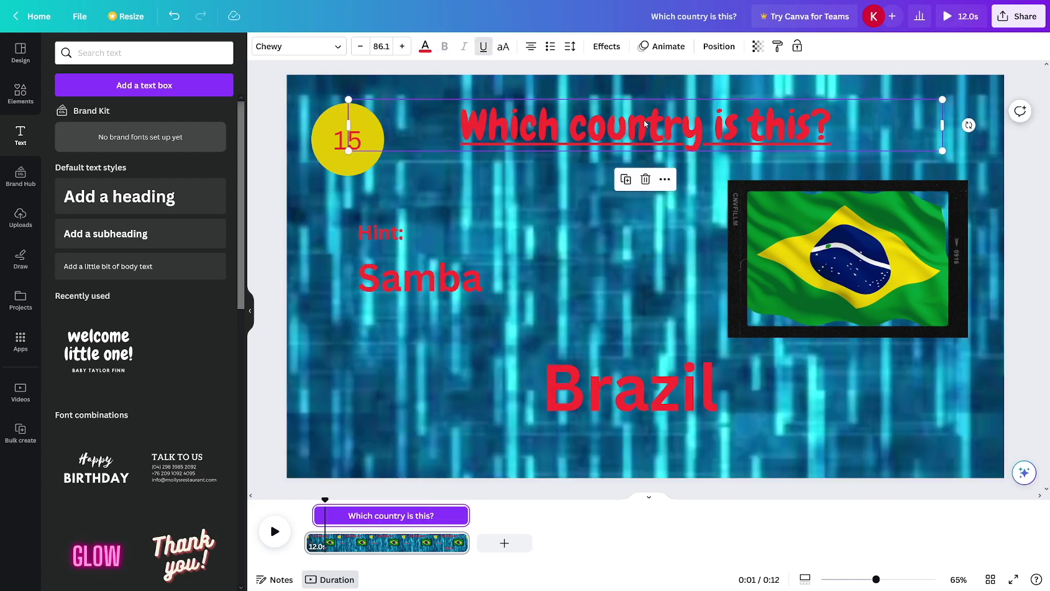
{"action": "left_click", "coordinate": [667, 45]}
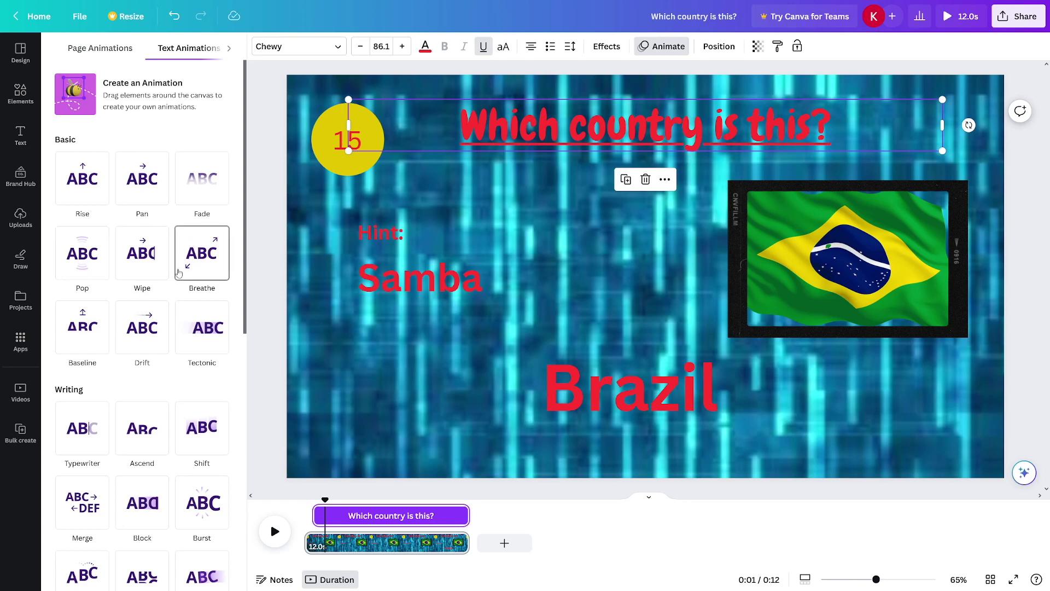
{"action": "left_click", "coordinate": [196, 285]}
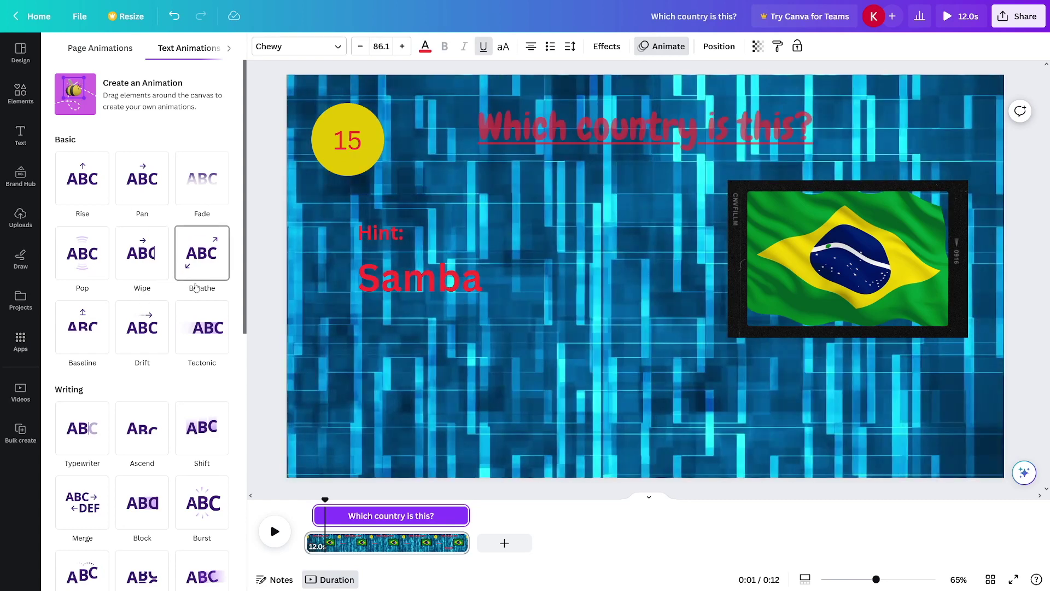
{"action": "left_click", "coordinate": [210, 180]}
{"action": "left_click", "coordinate": [336, 137]}
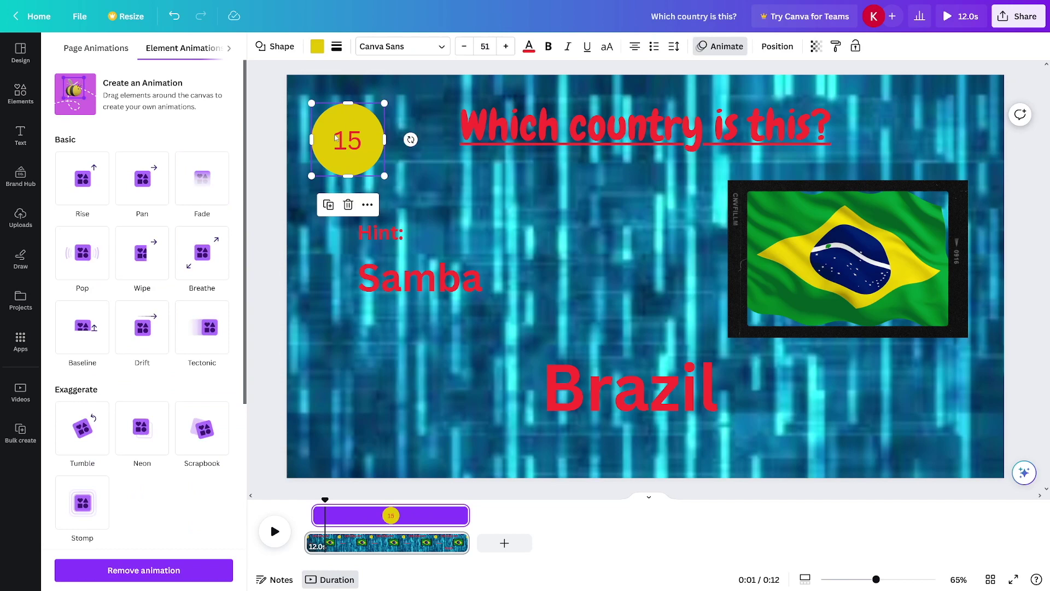
{"action": "left_click", "coordinate": [202, 177]}
{"action": "left_click", "coordinate": [380, 232]}
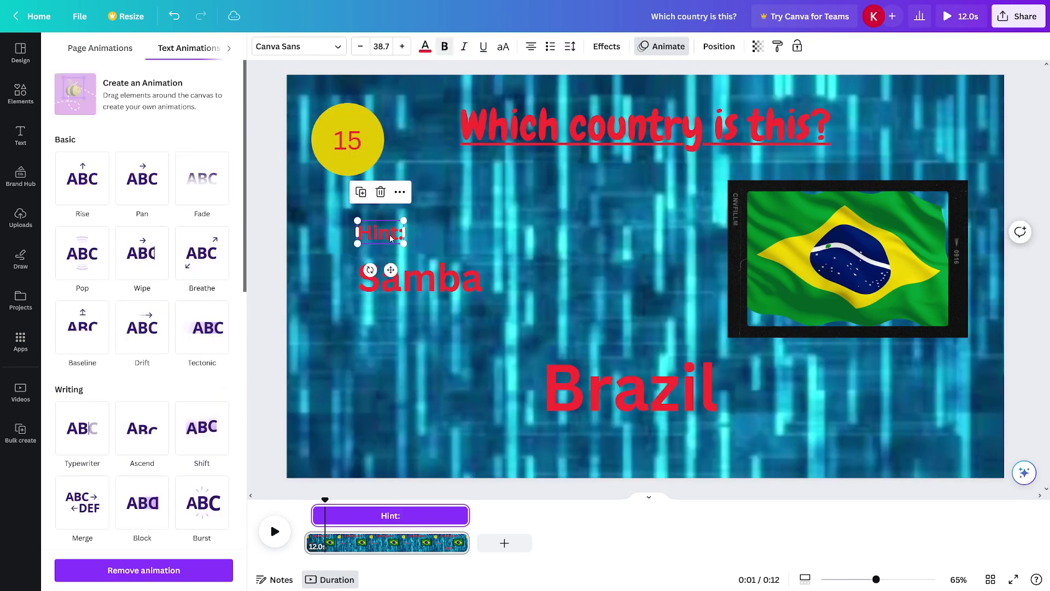
{"action": "left_click", "coordinate": [202, 178]}
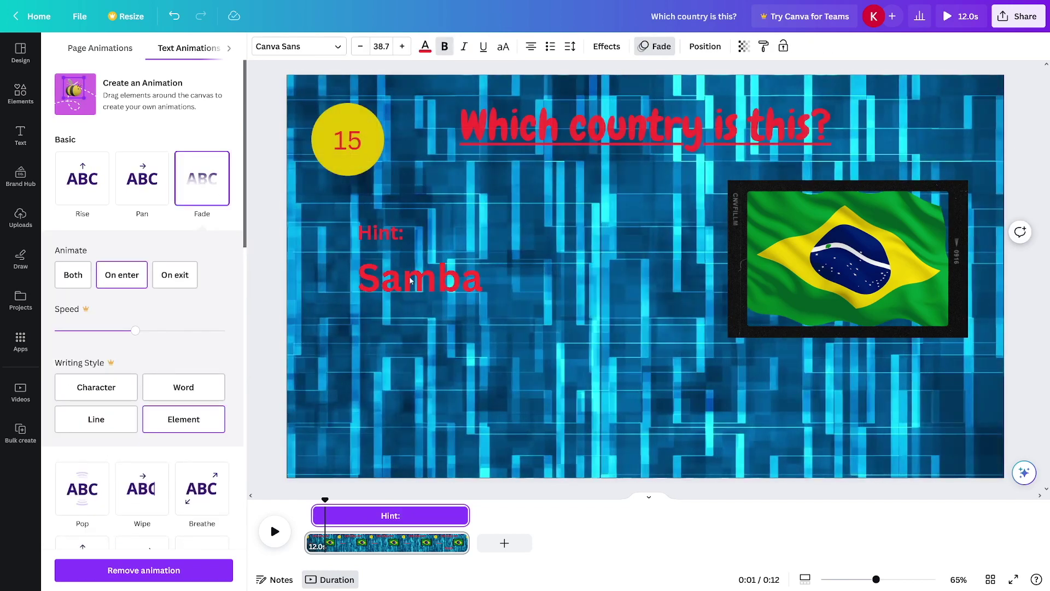
{"action": "left_click", "coordinate": [383, 277]}
{"action": "left_click", "coordinate": [202, 178]}
Step: Give the Brazil flag photo and the Brazil answer a Pop animation
{"action": "left_click", "coordinate": [765, 256]}
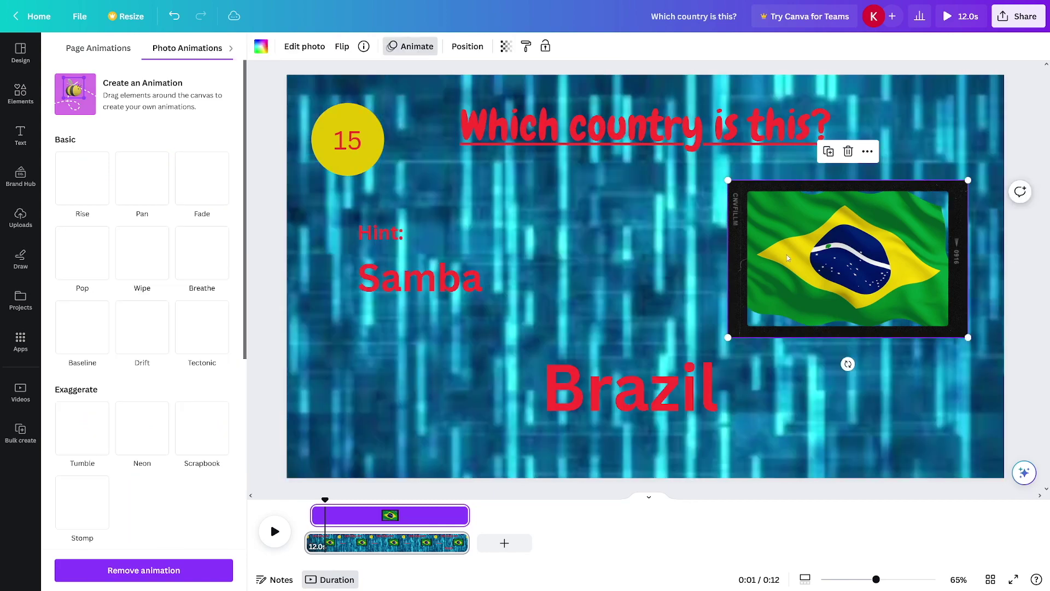
{"action": "left_click", "coordinate": [82, 253]}
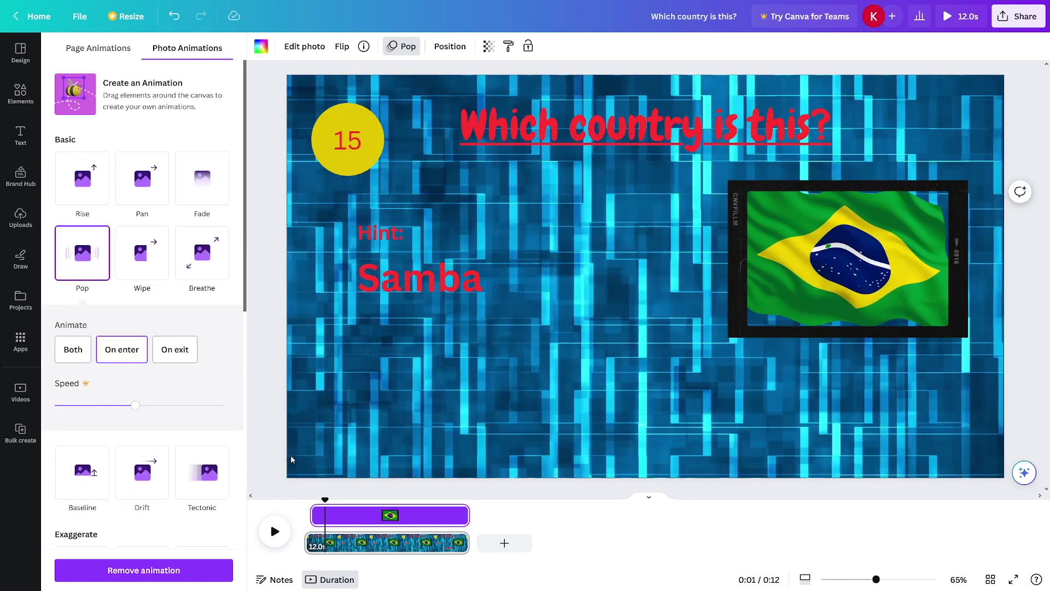
{"action": "left_click_drag", "start_coordinate": [325, 499], "coordinate": [453, 499]}
{"action": "left_click", "coordinate": [646, 389]}
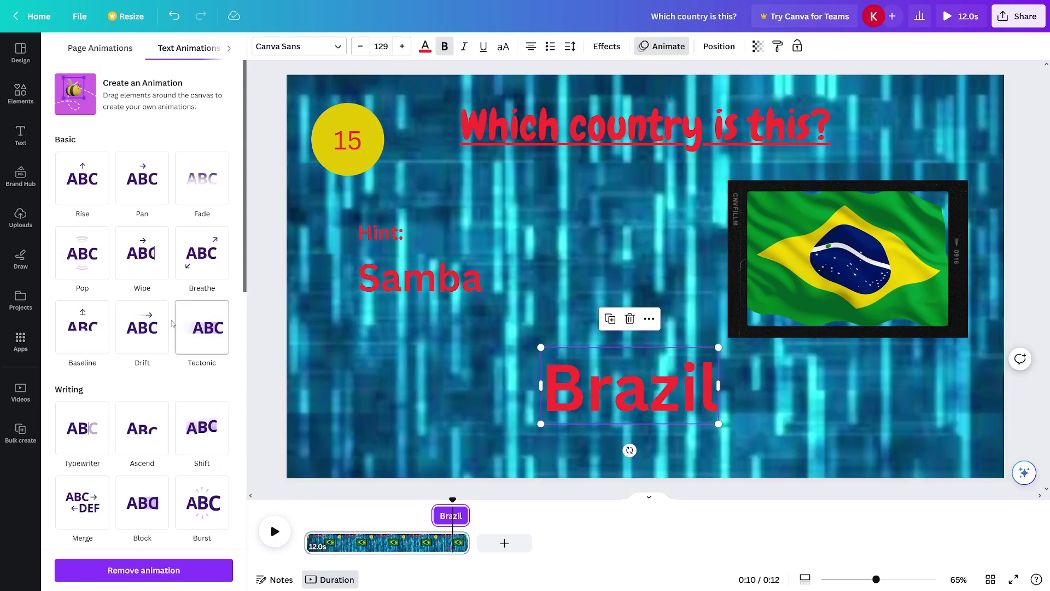
{"action": "left_click", "coordinate": [81, 259]}
{"action": "left_click", "coordinate": [319, 491]}
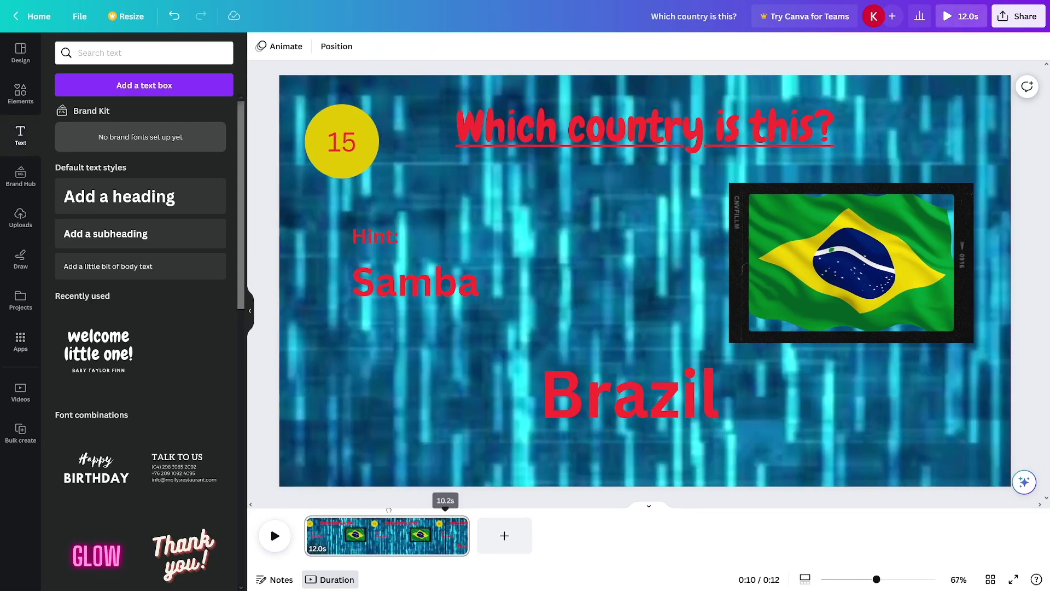
{"action": "left_click_drag", "start_coordinate": [452, 508], "coordinate": [305, 508]}
{"action": "left_click", "coordinate": [275, 535]}
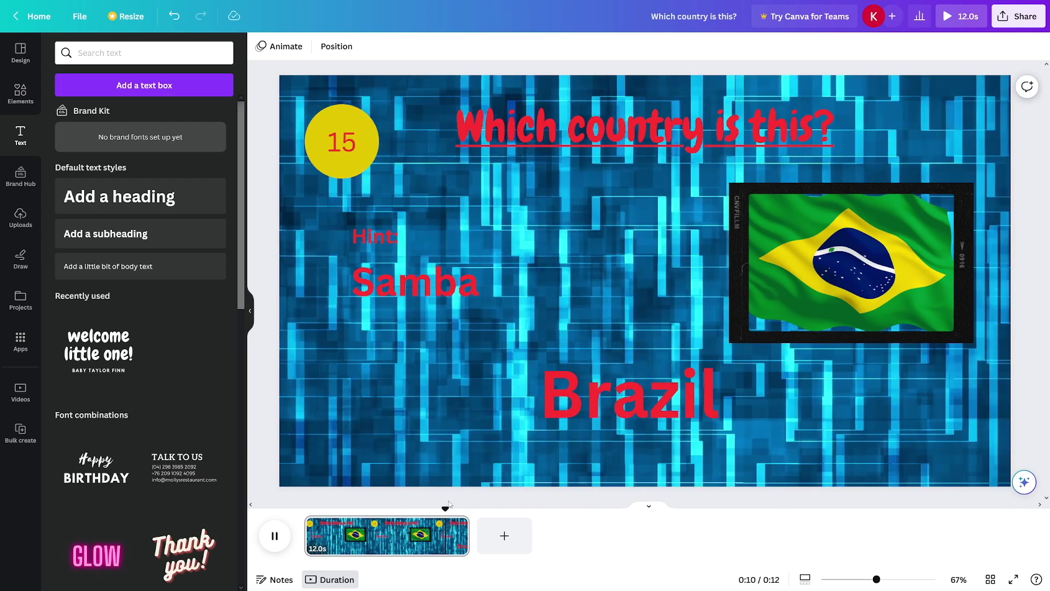
{"action": "left_click_drag", "start_coordinate": [452, 509], "coordinate": [421, 510]}
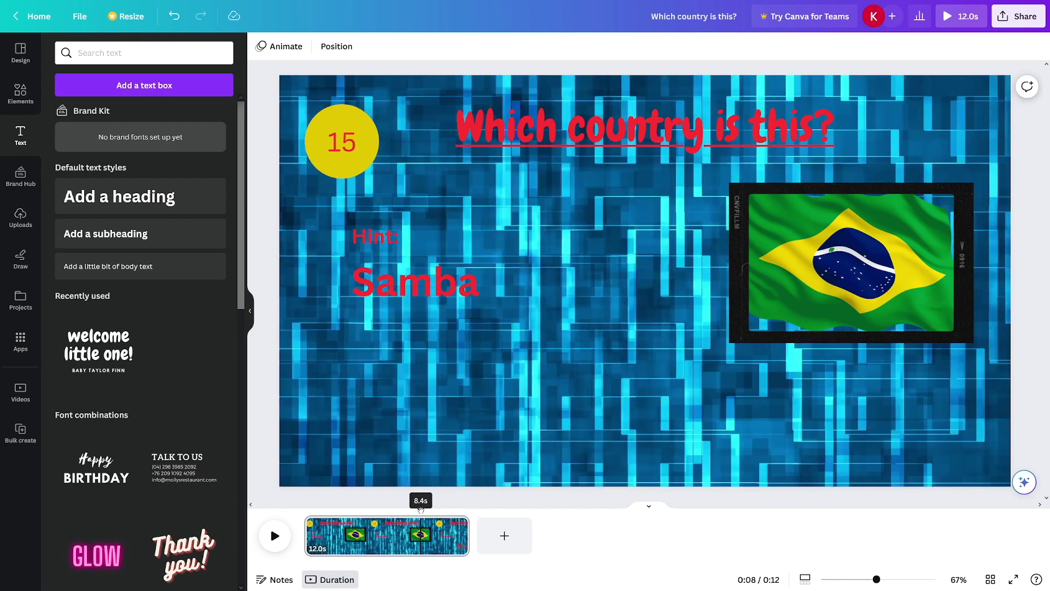
{"action": "left_click", "coordinate": [286, 537]}
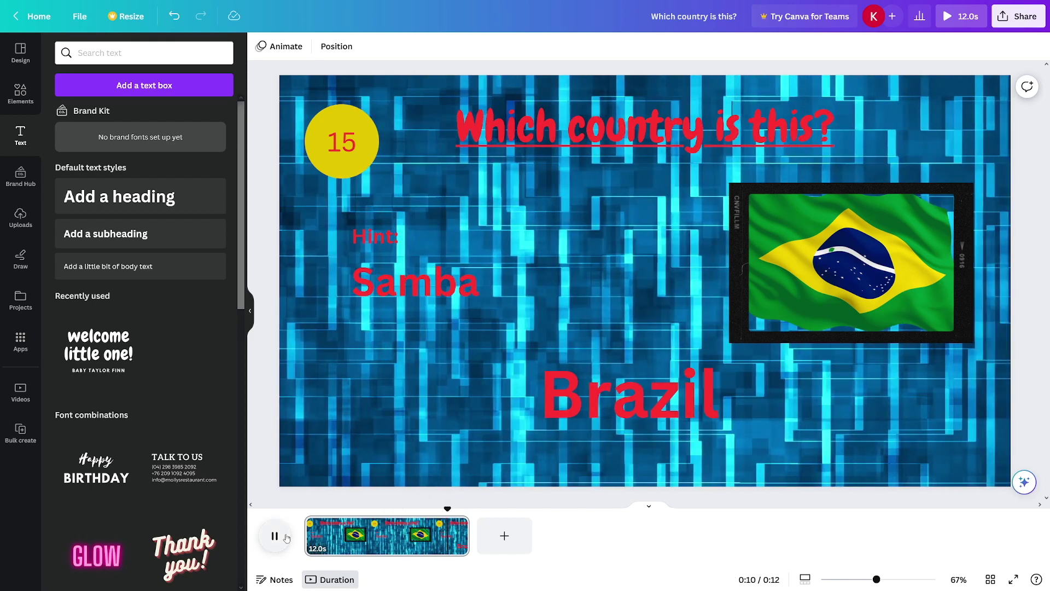
{"action": "left_click", "coordinate": [706, 378]}
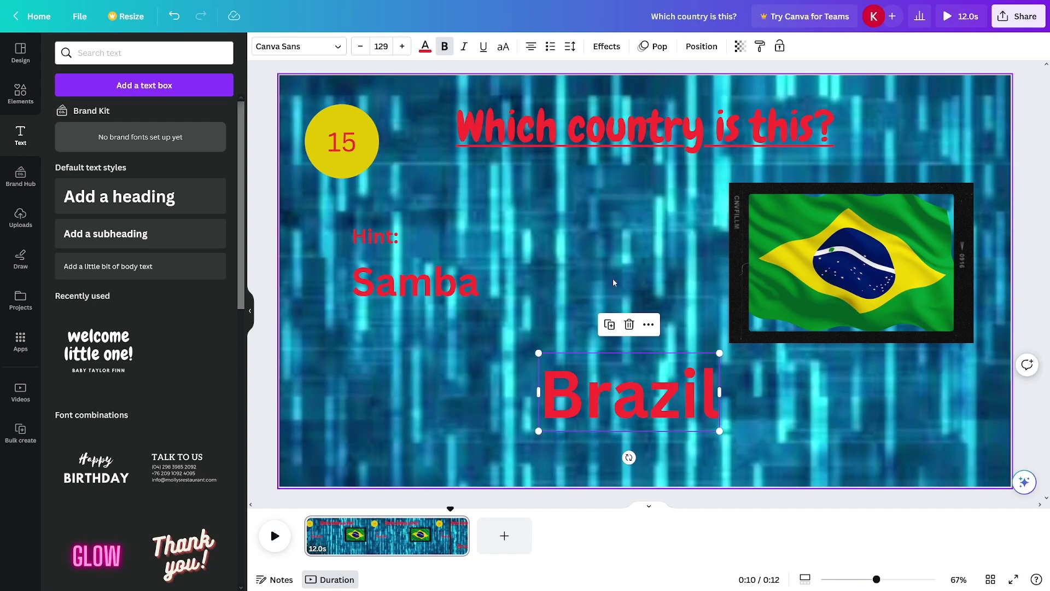
{"action": "left_click", "coordinate": [606, 264]}
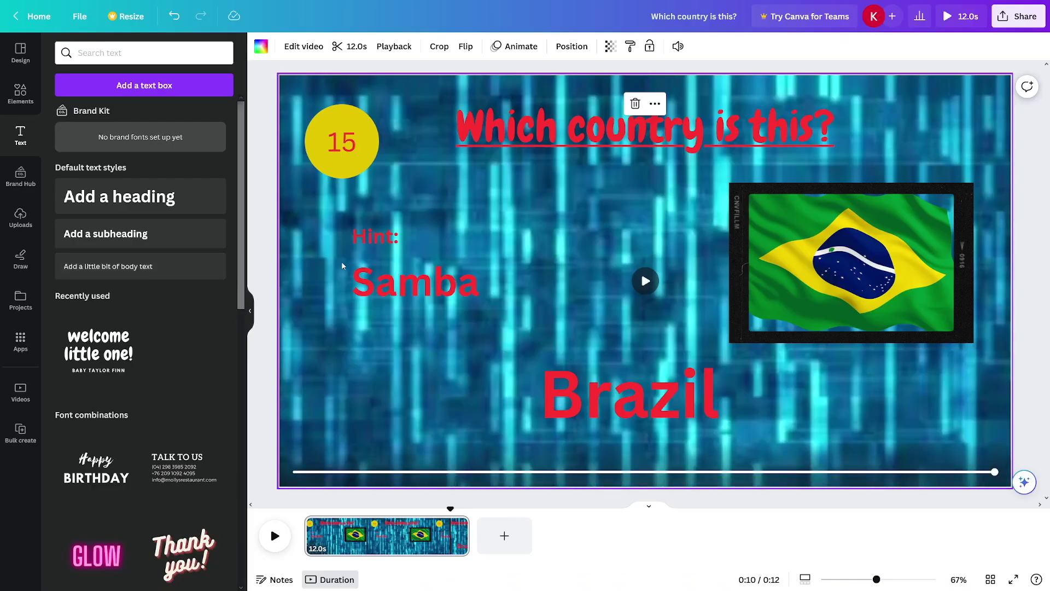
Step: Search the apps for 'bulk creat' and open the Bulk create app
{"action": "left_click", "coordinate": [21, 340]}
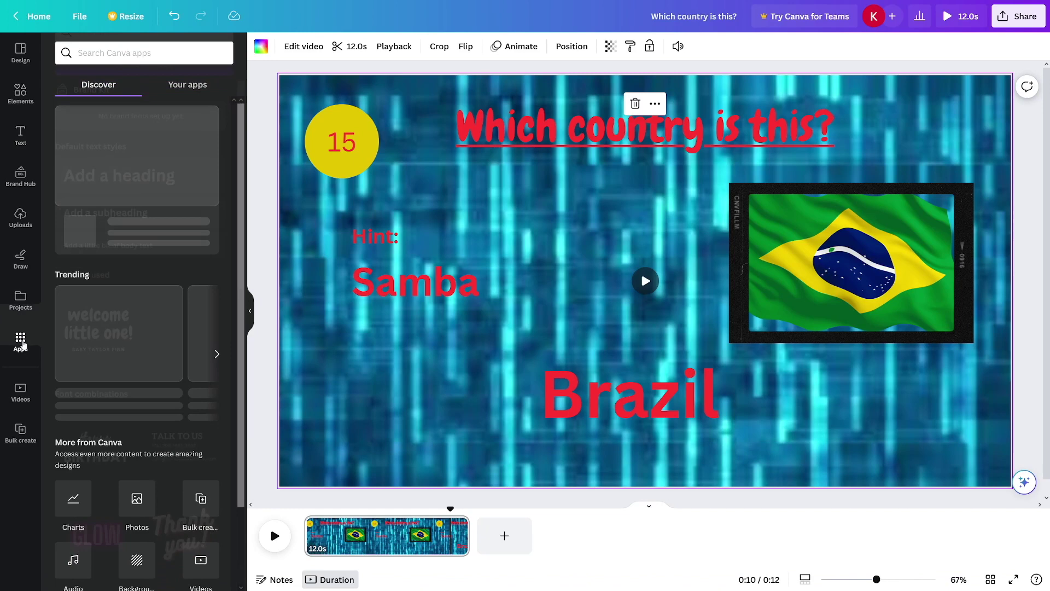
{"action": "left_click", "coordinate": [139, 53]}
{"action": "type", "text": "b"}
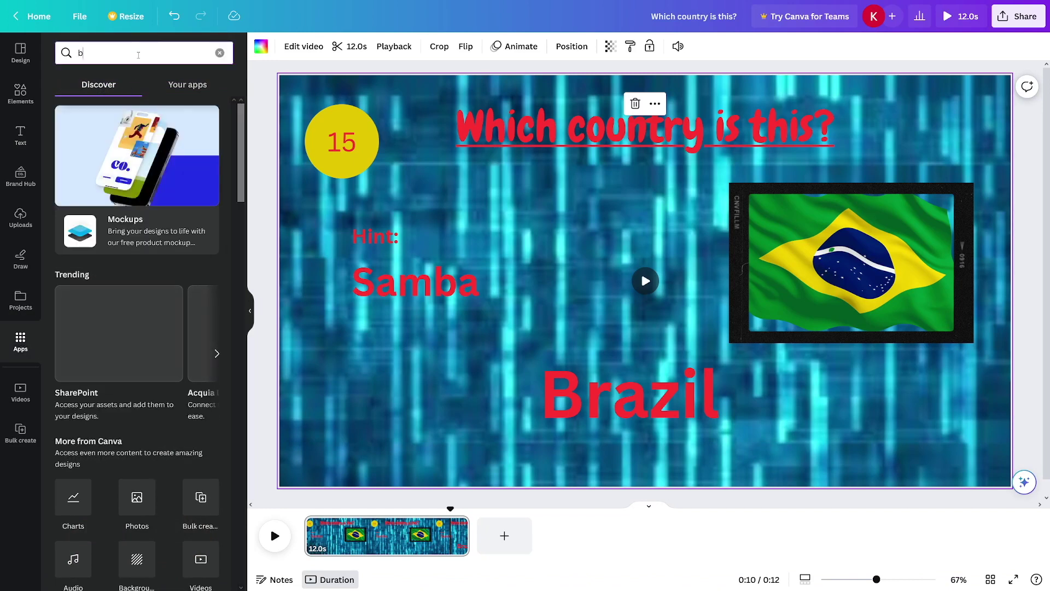
{"action": "type", "text": "ulk create"}
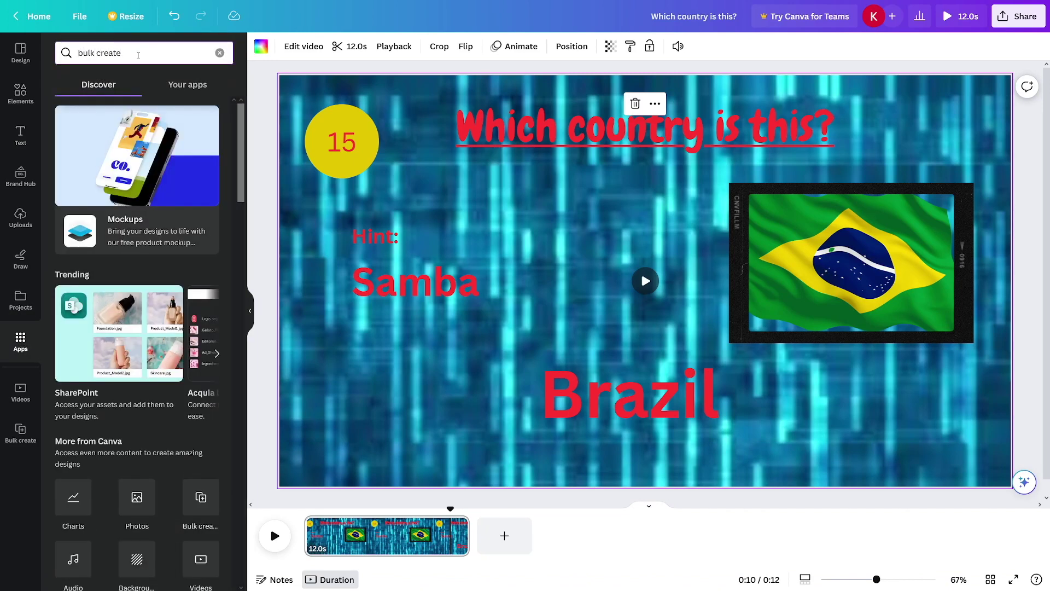
{"action": "key", "text": "Return"}
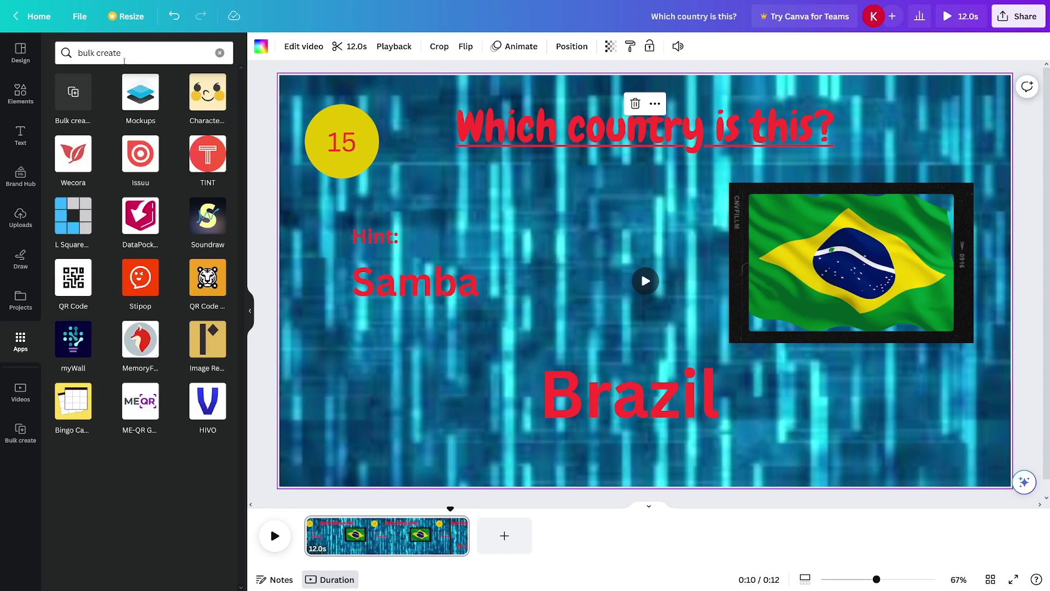
{"action": "left_click", "coordinate": [76, 91]}
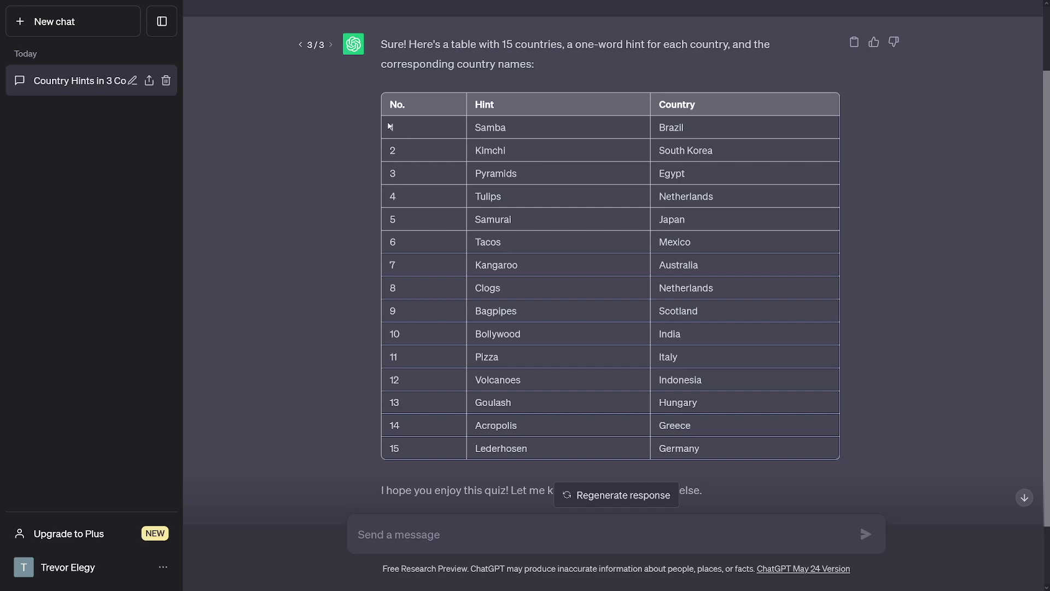
Step: Drag-select the ChatGPT table from its first cell down to Germany
{"action": "left_click_drag", "start_coordinate": [449, 129], "coordinate": [758, 458]}
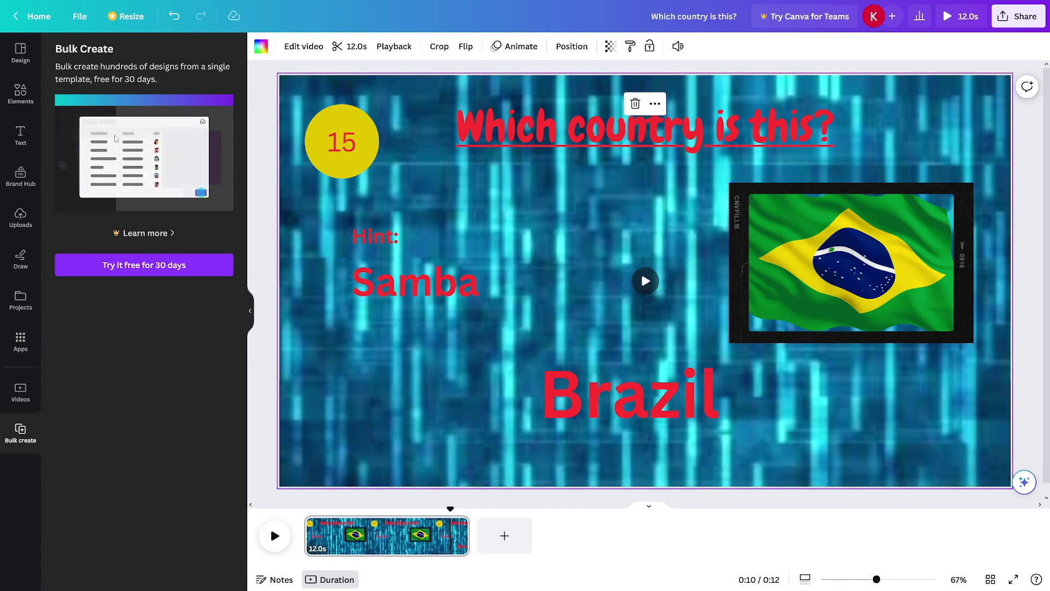
Step: Search Elements for Australia flag photos and add the top photo result to a folder
{"action": "left_click", "coordinate": [20, 93]}
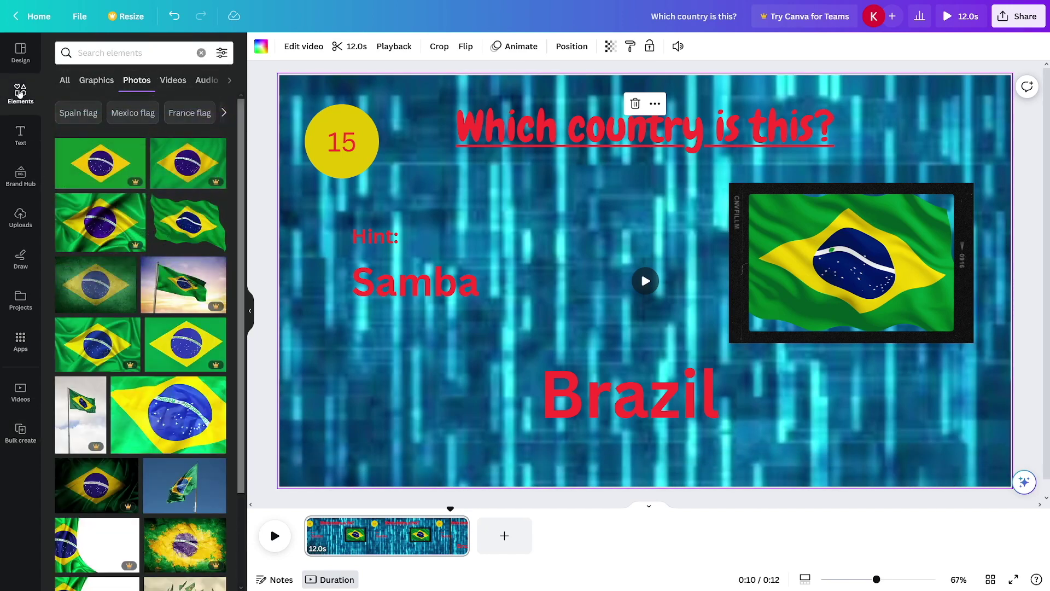
{"action": "left_click", "coordinate": [102, 54]}
{"action": "type", "text": "australia"}
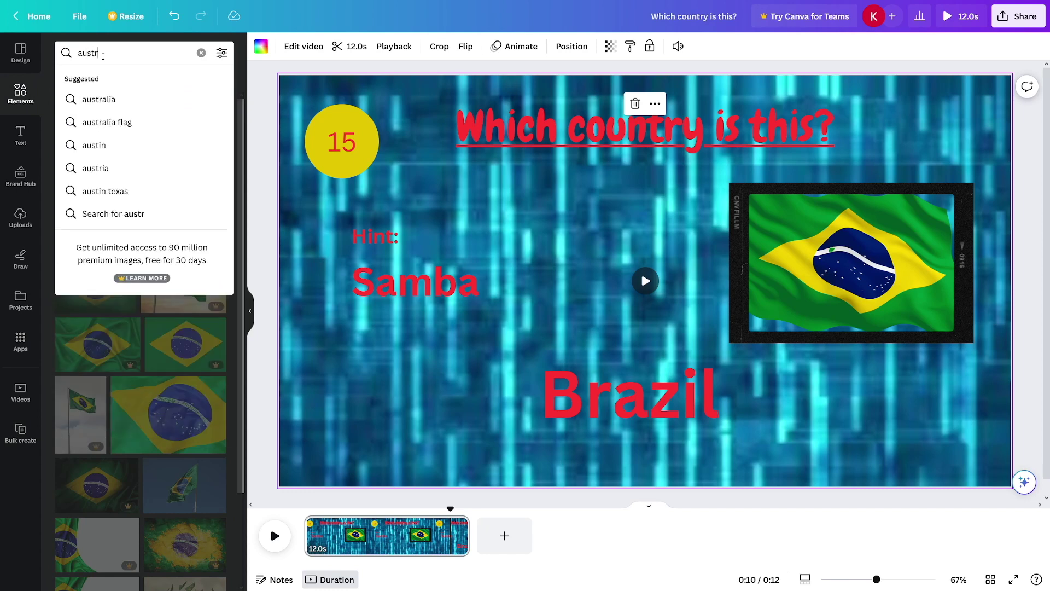
{"action": "left_click", "coordinate": [134, 124]}
{"action": "right_click", "coordinate": [116, 159]}
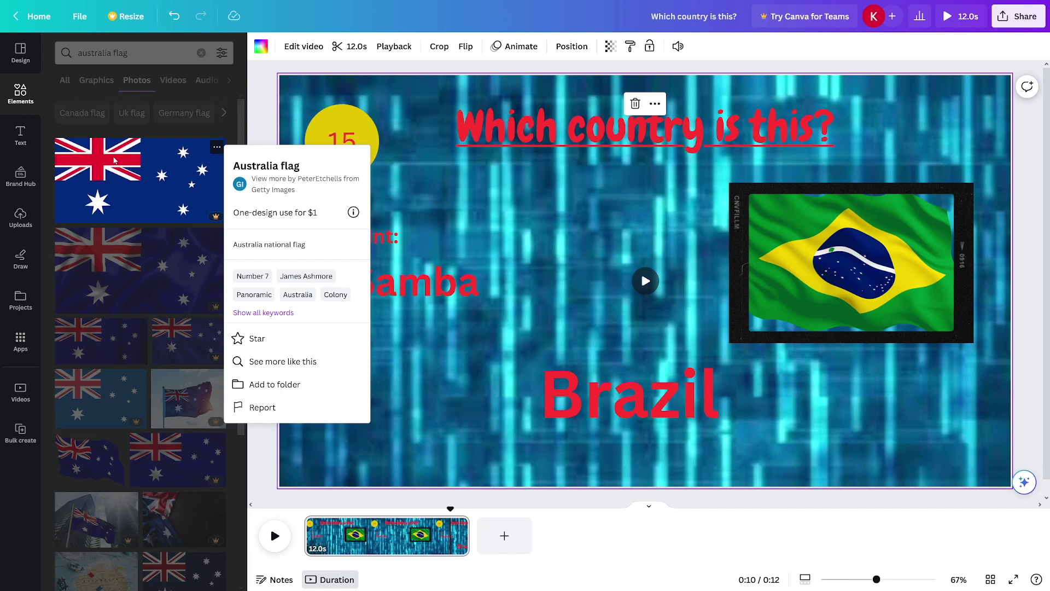
{"action": "left_click", "coordinate": [280, 386]}
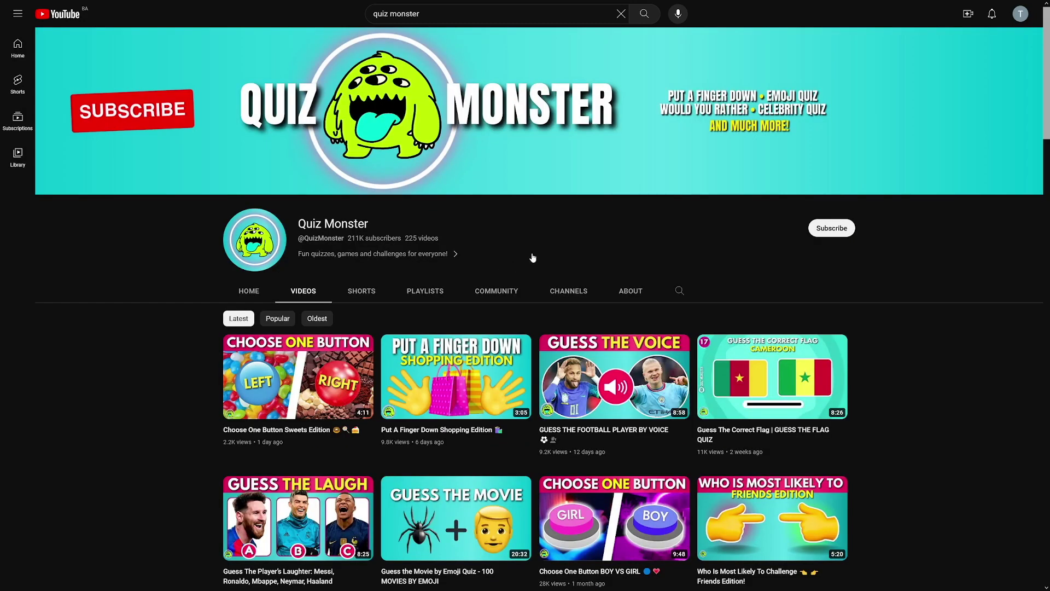
Step: Scroll the Quiz Monster Videos tab down to older uploads like 'Guess ALL The 254 Flags In The World'
{"action": "scroll", "coordinate": [533, 257], "scroll_direction": "down", "scroll_amount": 6}
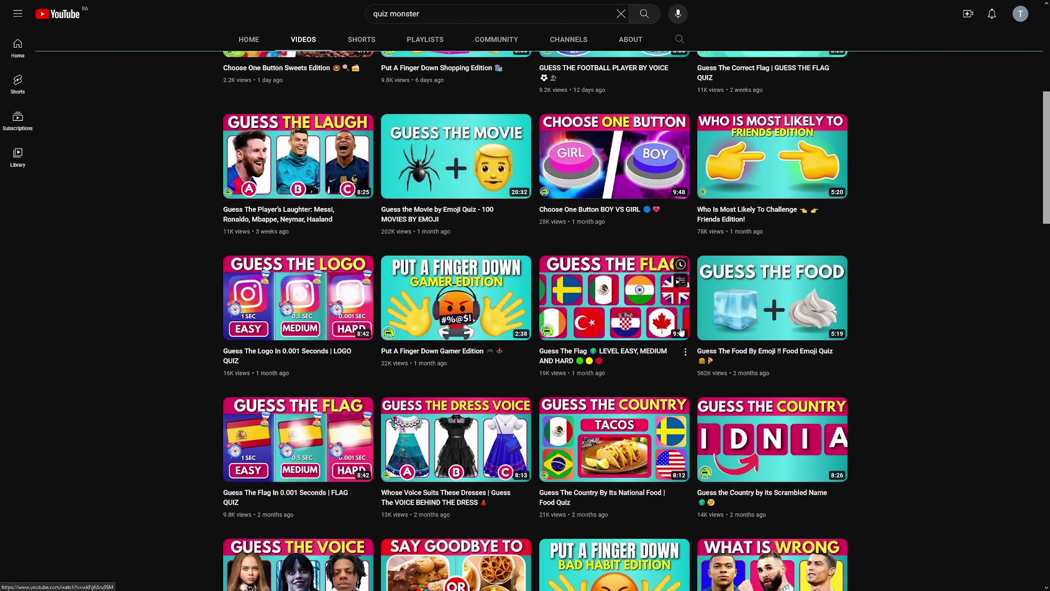
{"action": "scroll", "coordinate": [588, 295], "scroll_direction": "down", "scroll_amount": 3}
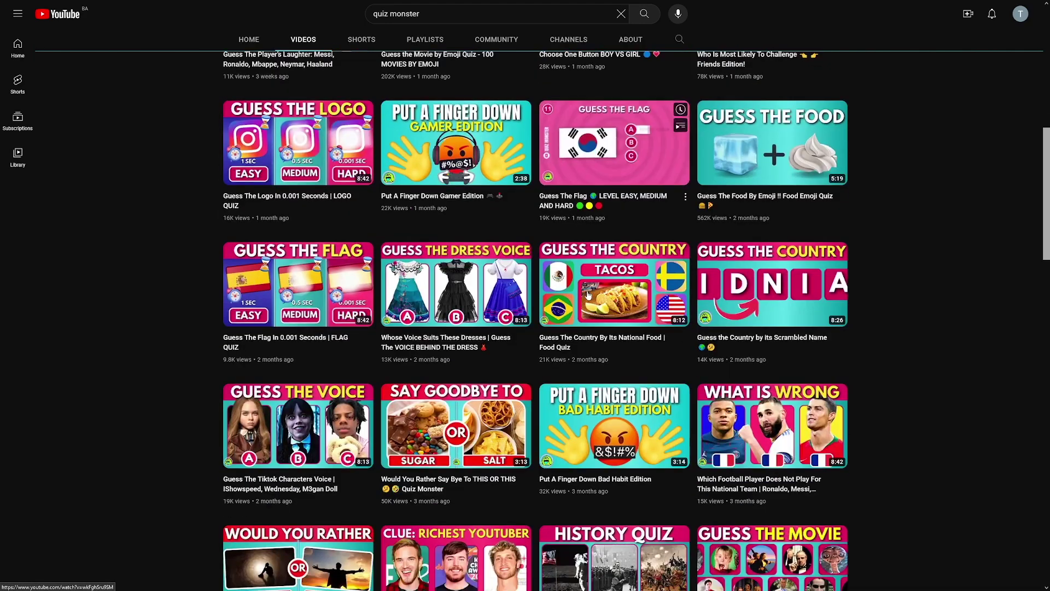
{"action": "scroll", "coordinate": [533, 296], "scroll_direction": "down", "scroll_amount": 4}
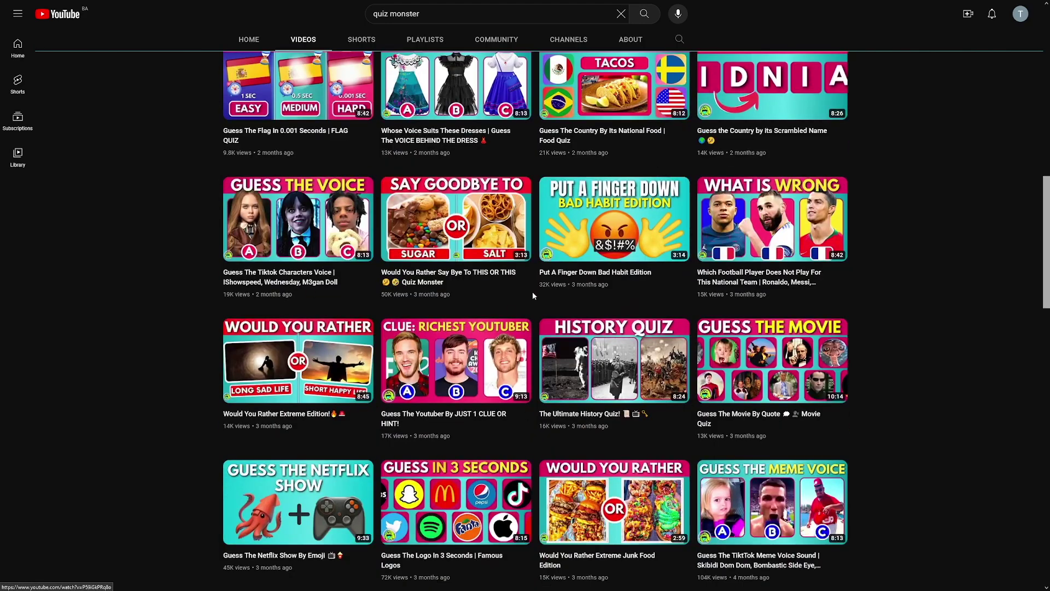
{"action": "scroll", "coordinate": [801, 268], "scroll_direction": "down", "scroll_amount": 4}
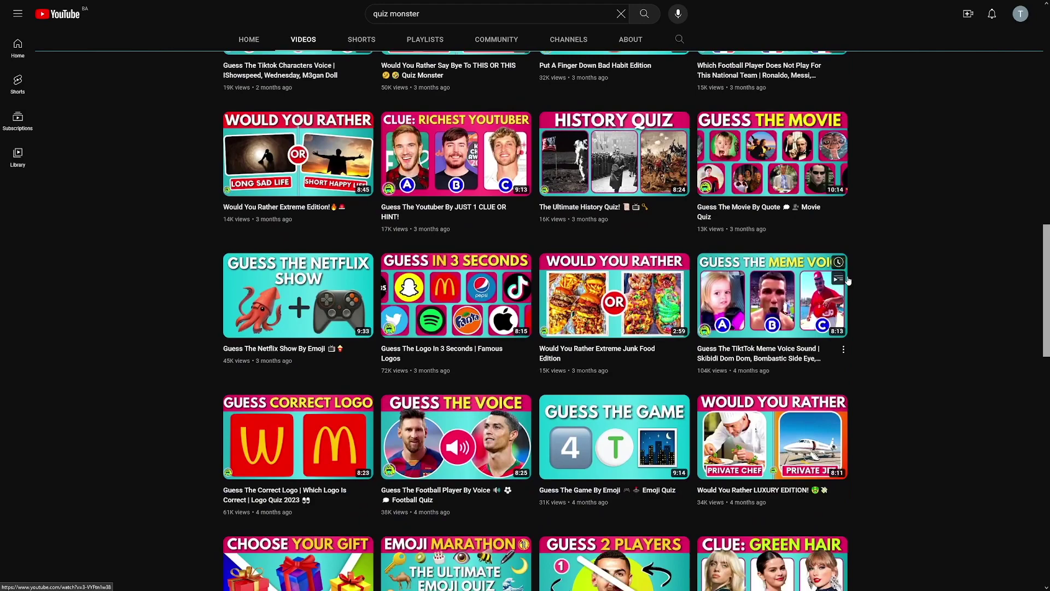
{"action": "scroll", "coordinate": [882, 307], "scroll_direction": "down", "scroll_amount": 3}
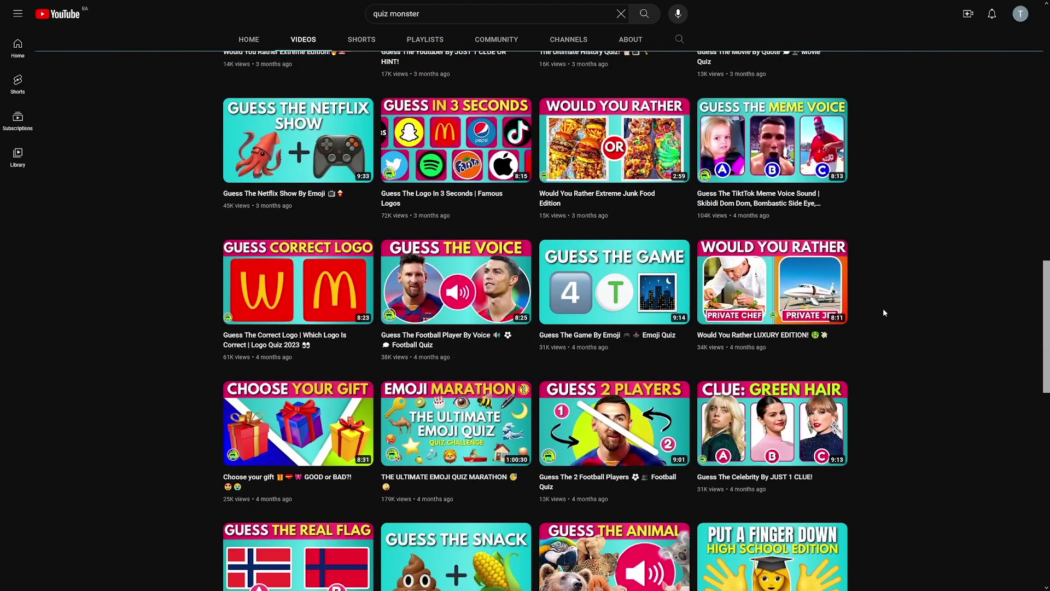
{"action": "scroll", "coordinate": [883, 307], "scroll_direction": "down", "scroll_amount": 4}
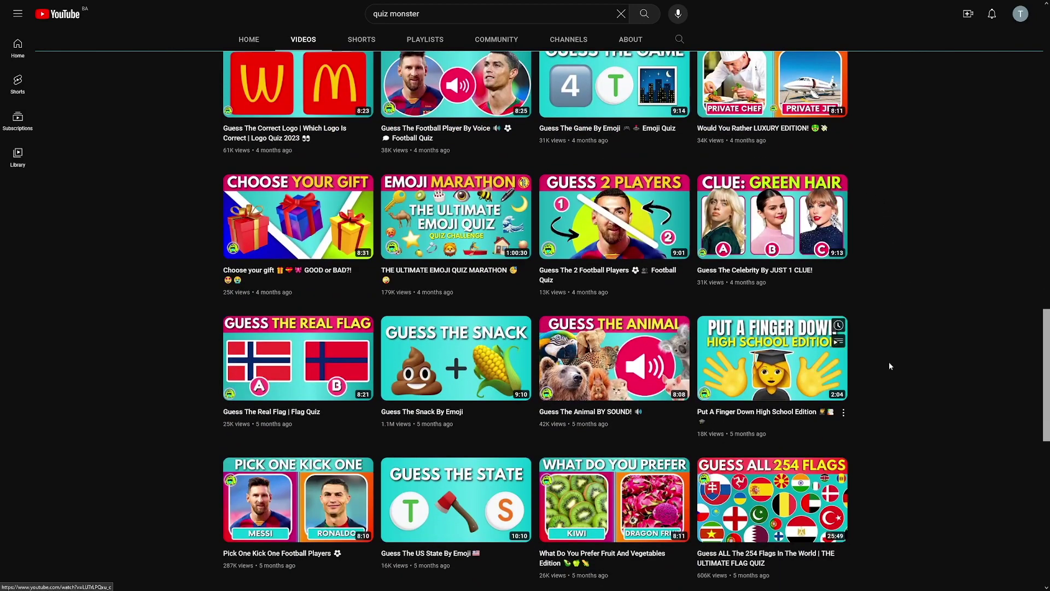